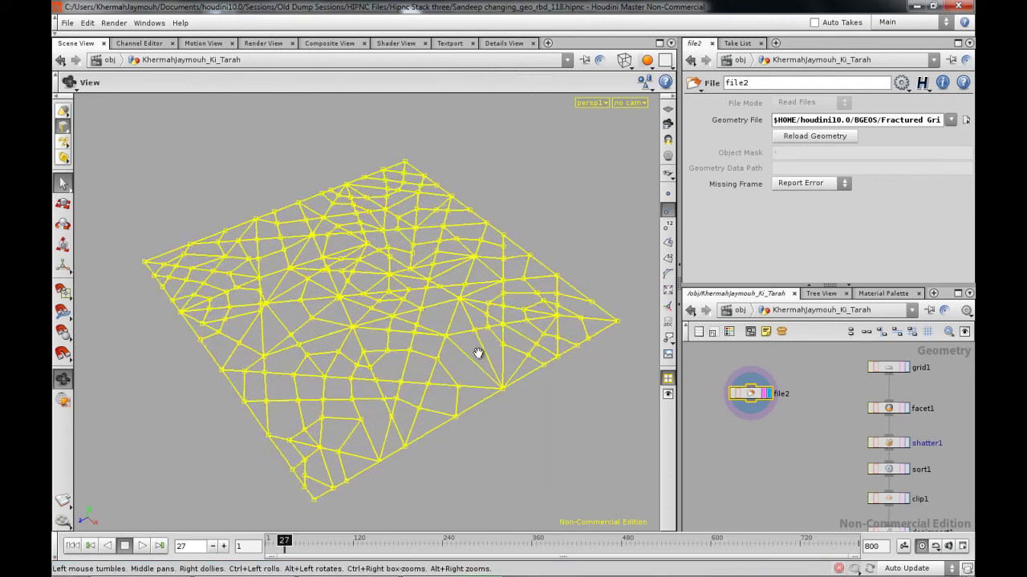
- Add a Facet node wired below the file2 node, align it under file2, and display its output
alt+drag(476, 353, 471, 333)
alt+right_drag(520, 404, 519, 382)
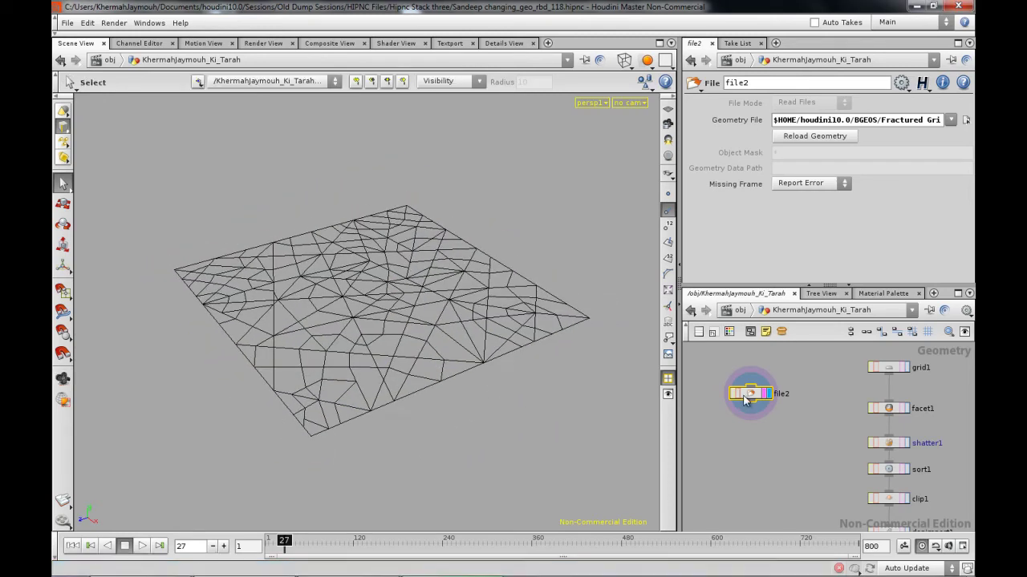
drag(747, 399, 760, 374)
alt+middle_drag(845, 435, 830, 431)
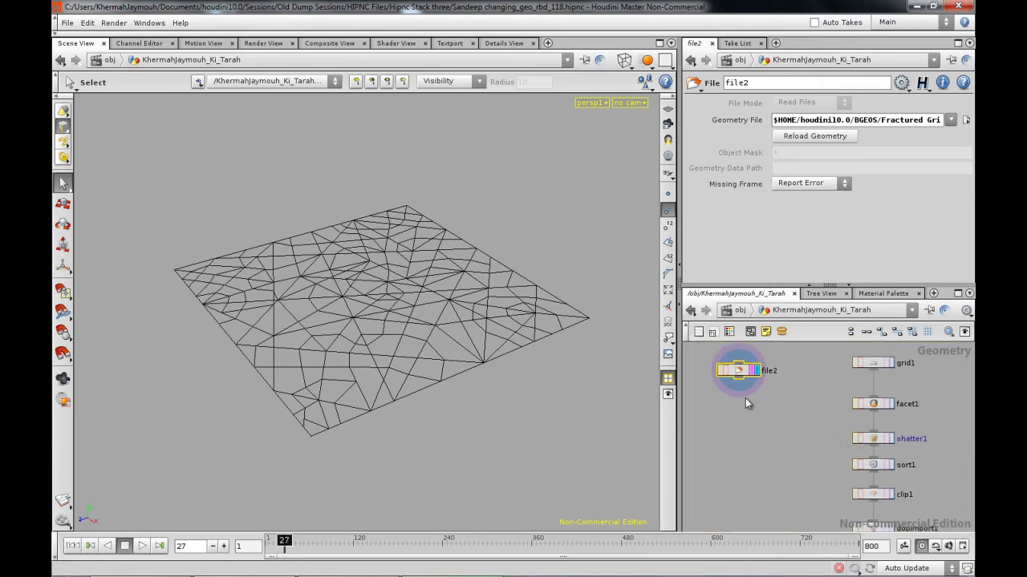
key(Tab)
mouse_move(768, 399)
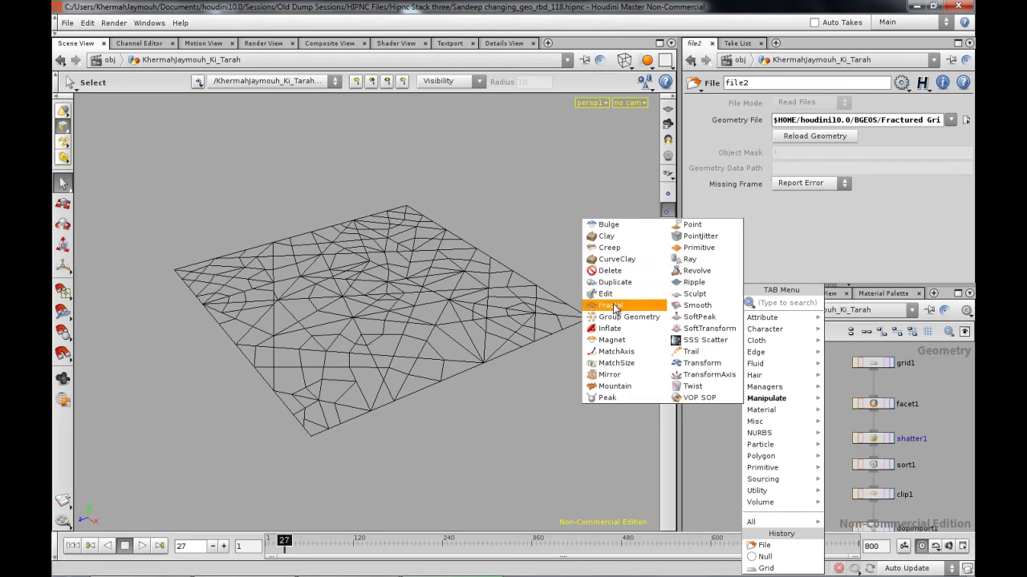
mouse_move(782, 456)
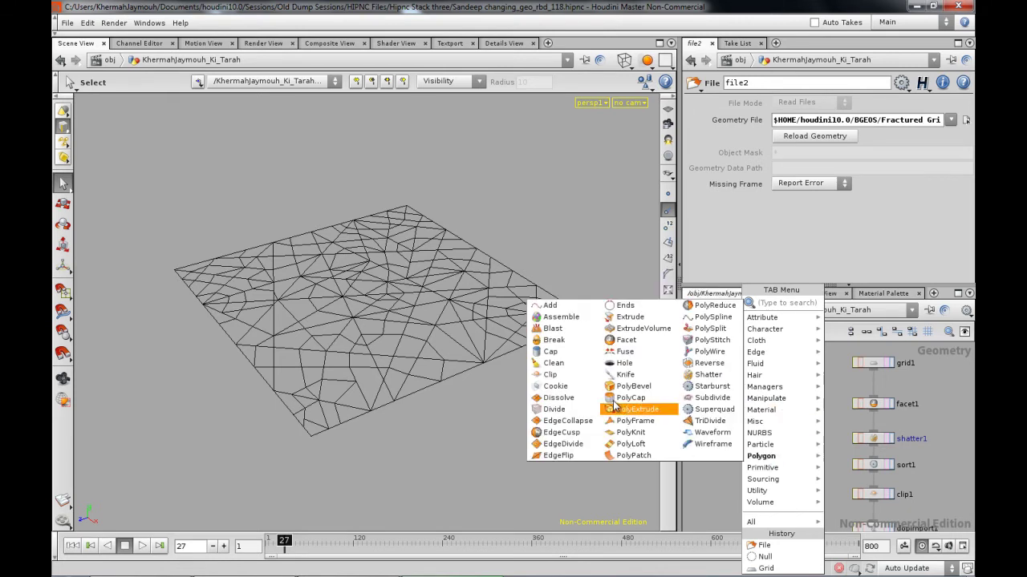
click(628, 344)
click(761, 413)
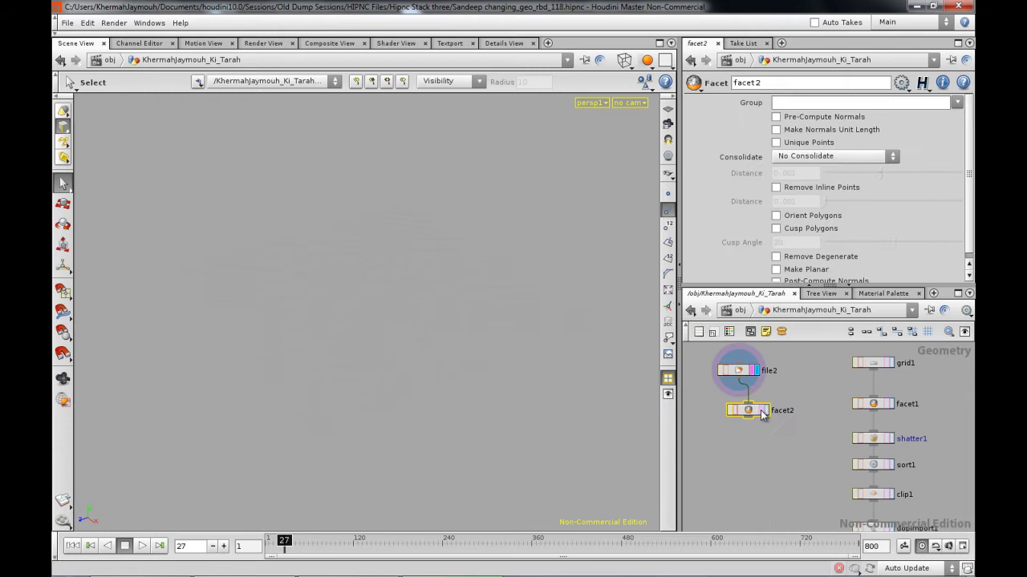
click(764, 411)
drag(742, 411, 733, 413)
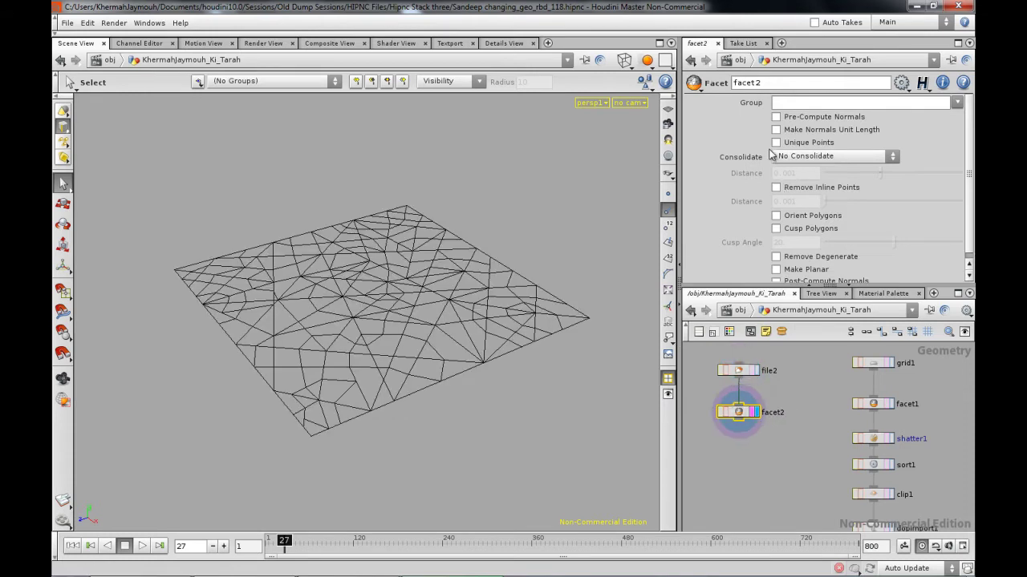
- Enable Unique Points on the facet2 node and inspect the fractured grid
key(Escape)
drag(387, 335, 414, 392)
key(s)
key(Escape)
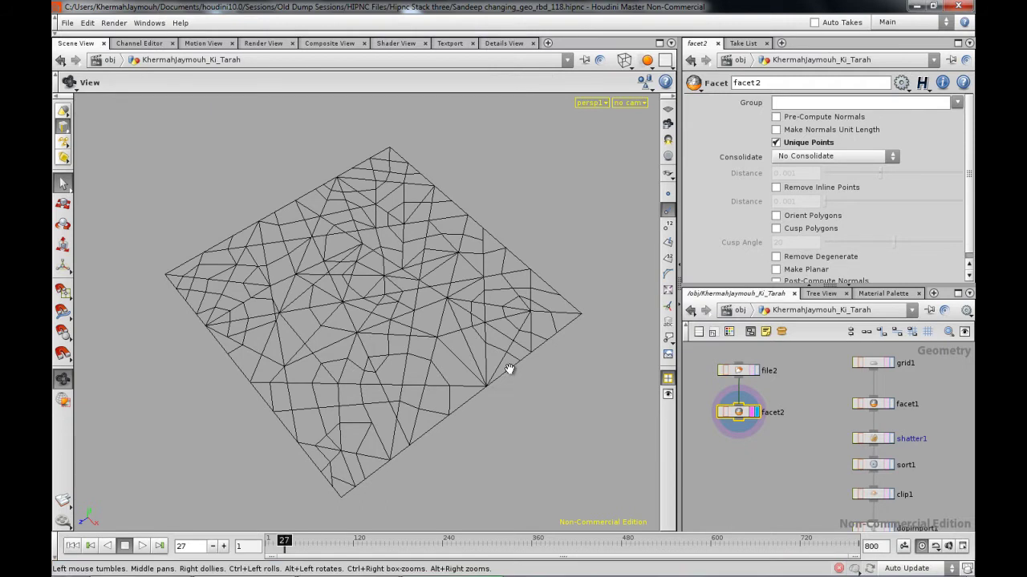
drag(509, 371, 505, 346)
mouse_move(420, 337)
mouse_down()
mouse_move(475, 357)
mouse_move(425, 360)
mouse_move(415, 346)
mouse_up()
key(s)
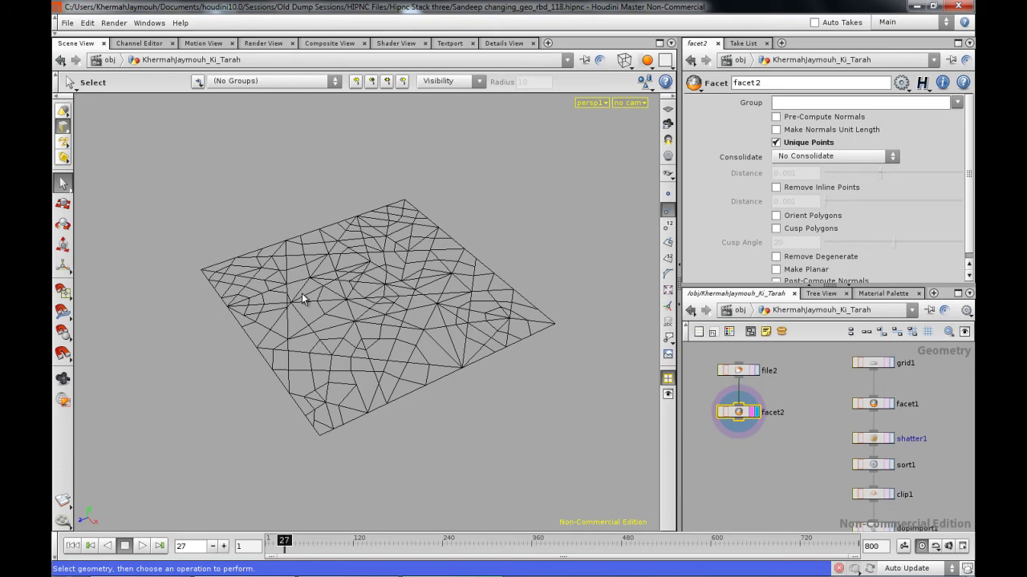
key(Escape)
drag(301, 292, 409, 348)
key(s)
key(s)
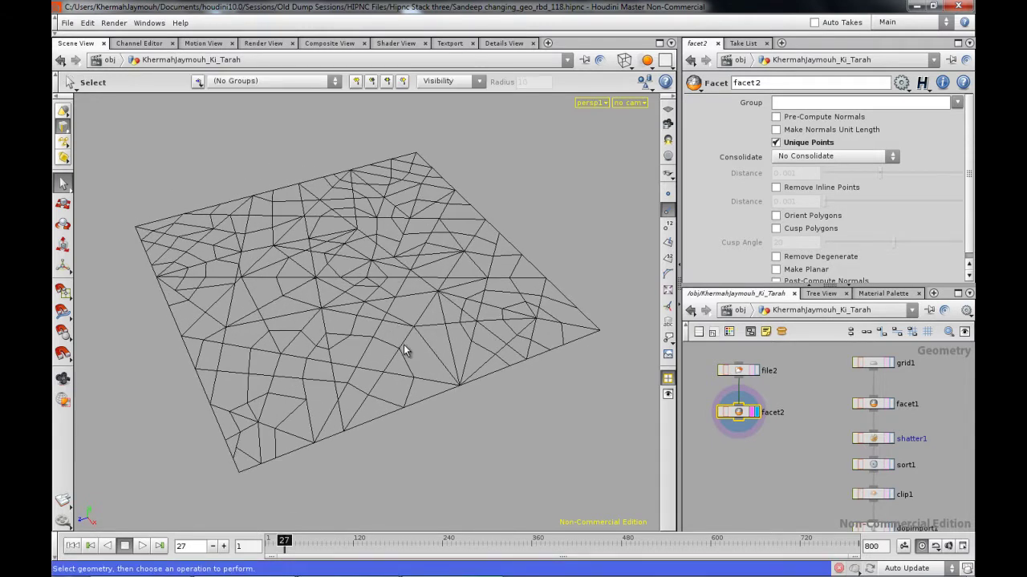
- Switch geometry selection from edges to primitives, hide the normals display, and show the grid shaded
right_click(67, 126)
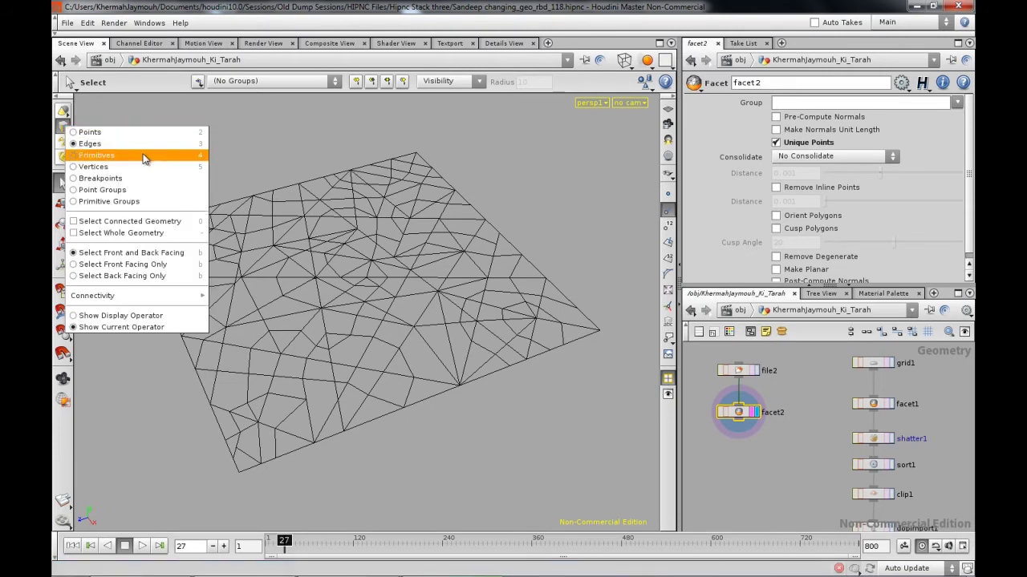
click(199, 157)
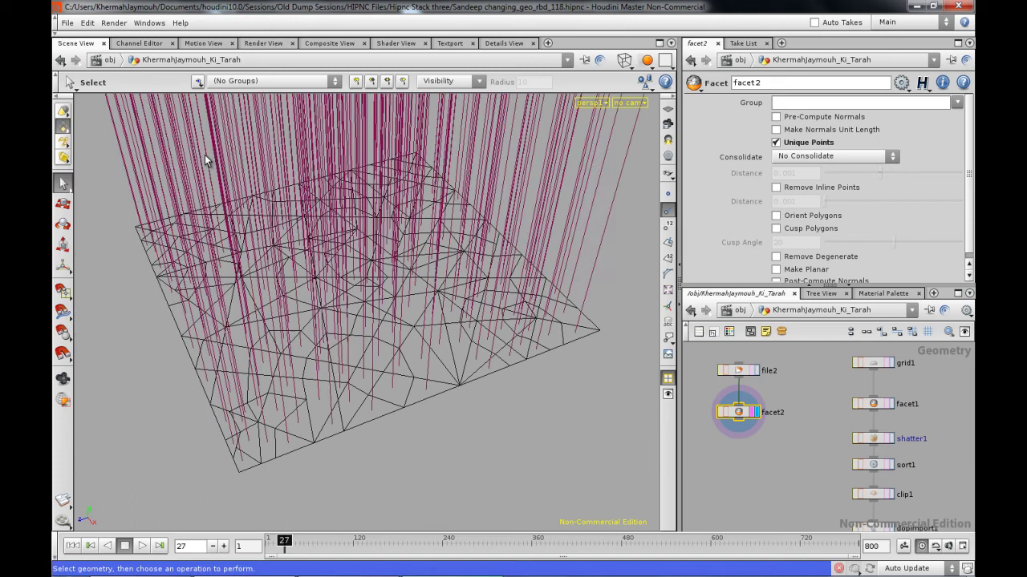
drag(301, 250, 497, 321)
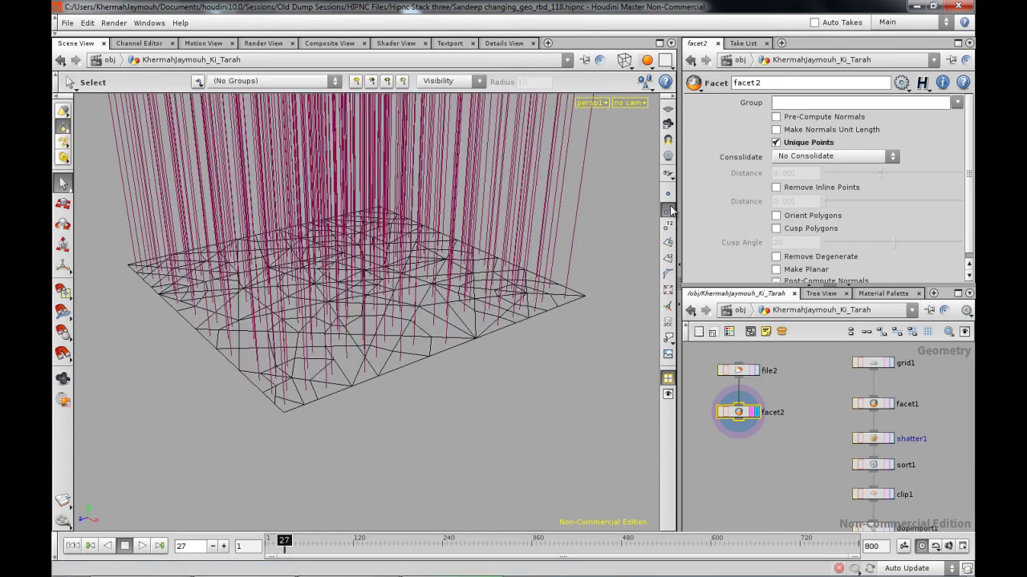
mouse_move(402, 380)
mouse_down()
mouse_move(377, 362)
mouse_move(401, 355)
mouse_move(411, 395)
mouse_up()
key(w)
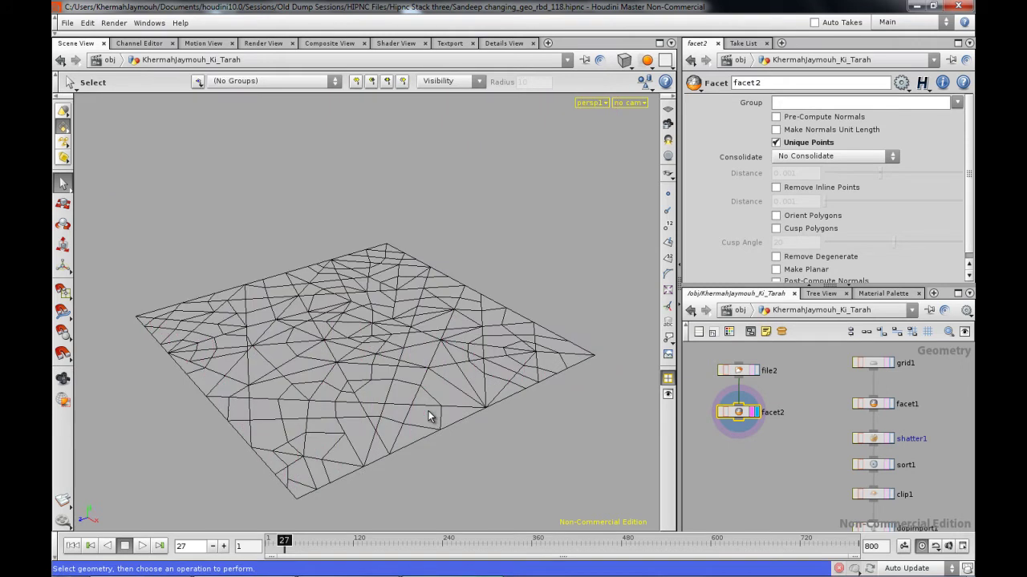
- Try moving primitive 38 near the grid's front edge vertically with the Move tool, and undo the move
key(t)
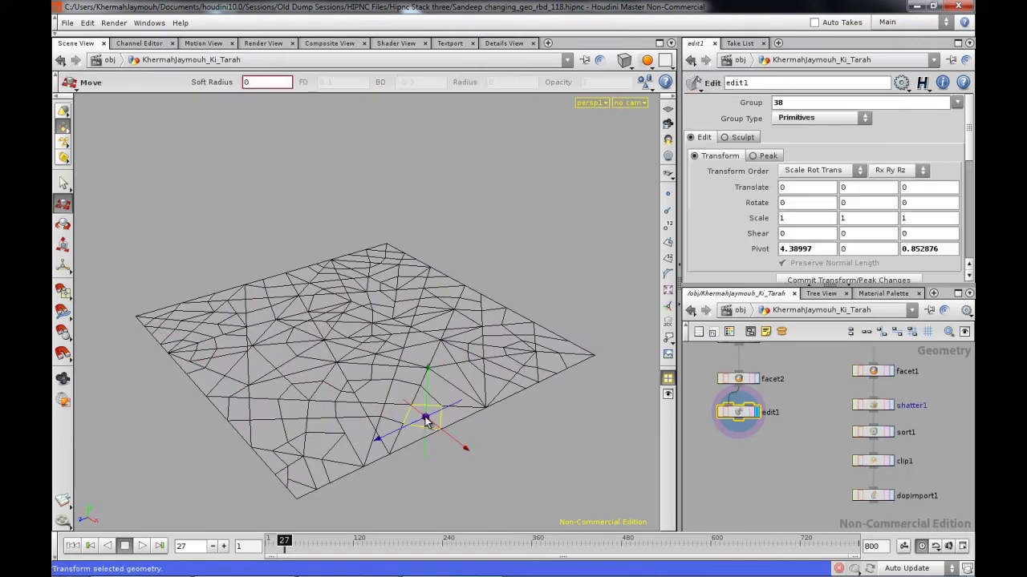
alt+drag(432, 405, 385, 351)
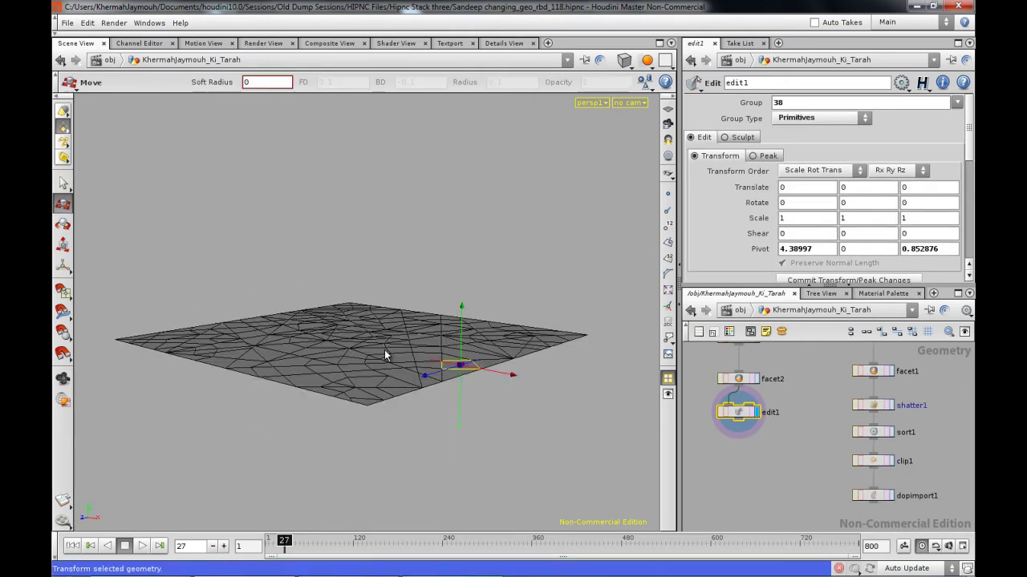
drag(464, 312, 479, 357)
click(489, 231)
key(ctrl+z)
key(ctrl+z)
- Delete the edit1 node below facet2
alt+right_drag(479, 357, 473, 376)
alt+middle_drag(474, 377, 480, 306)
alt+drag(479, 306, 491, 284)
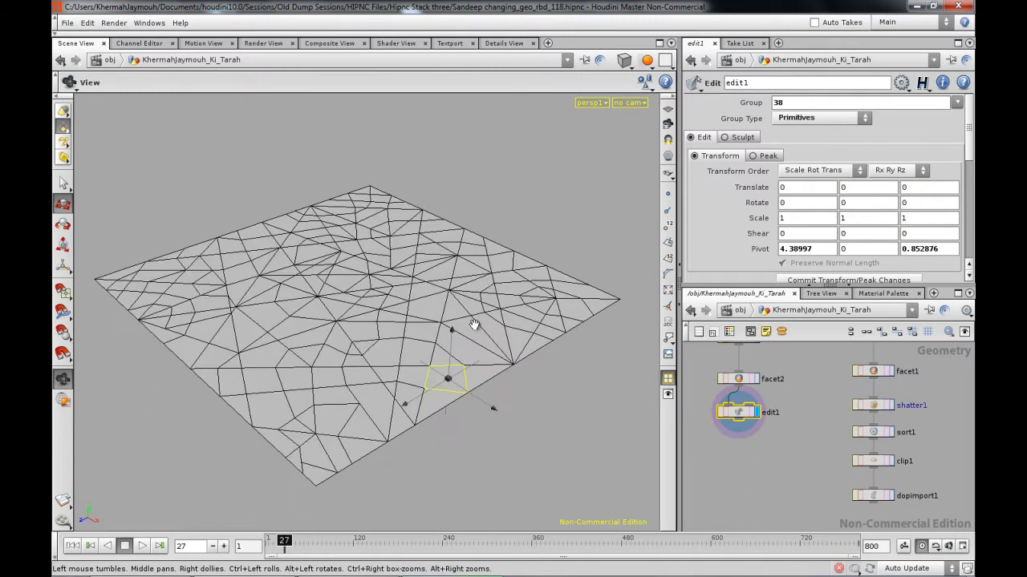
alt+right_drag(391, 388, 460, 414)
click(740, 411)
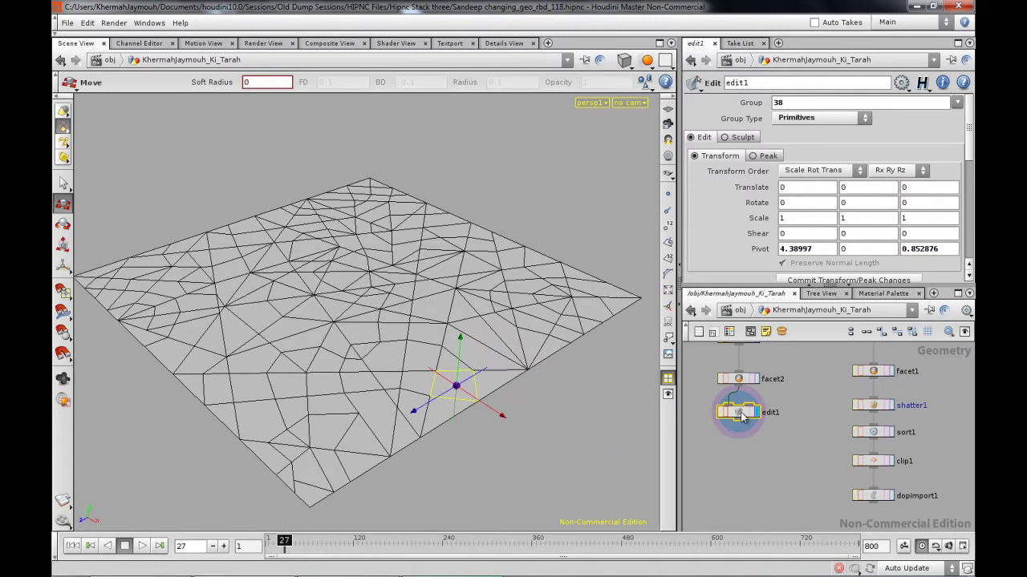
key(Delete)
key(Escape)
drag(493, 373, 533, 393)
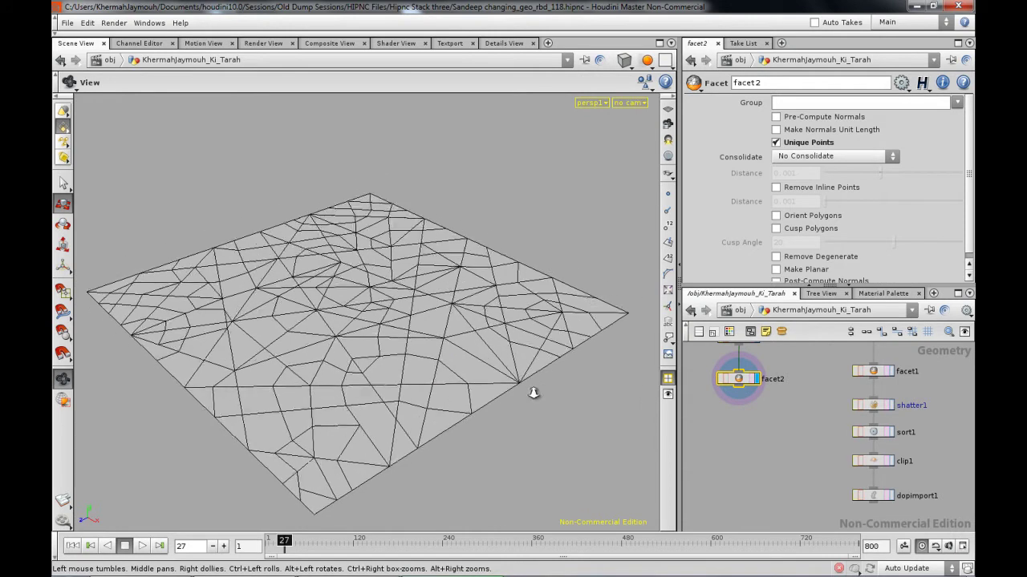
alt+right_drag(533, 393, 522, 393)
- Add a Sort node wired below facet2 and display its output
alt+middle_drag(755, 412, 761, 476)
click(744, 446)
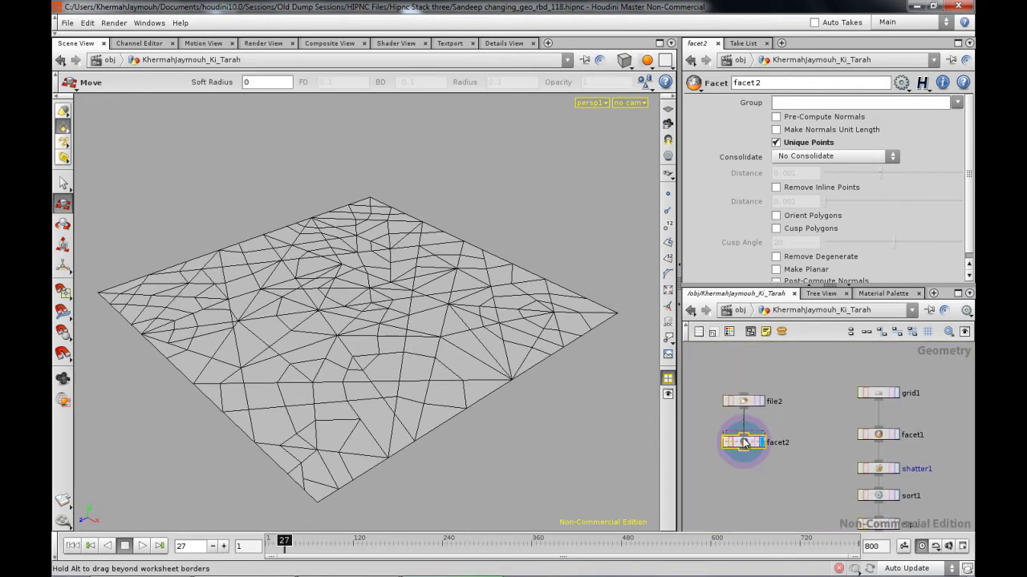
scroll(770, 451, down, 2)
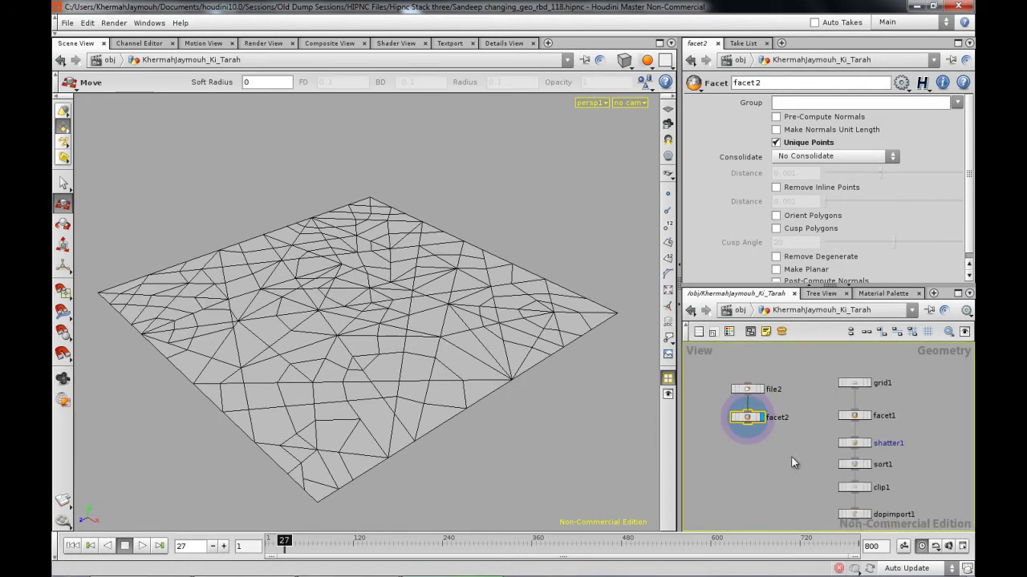
click(857, 465)
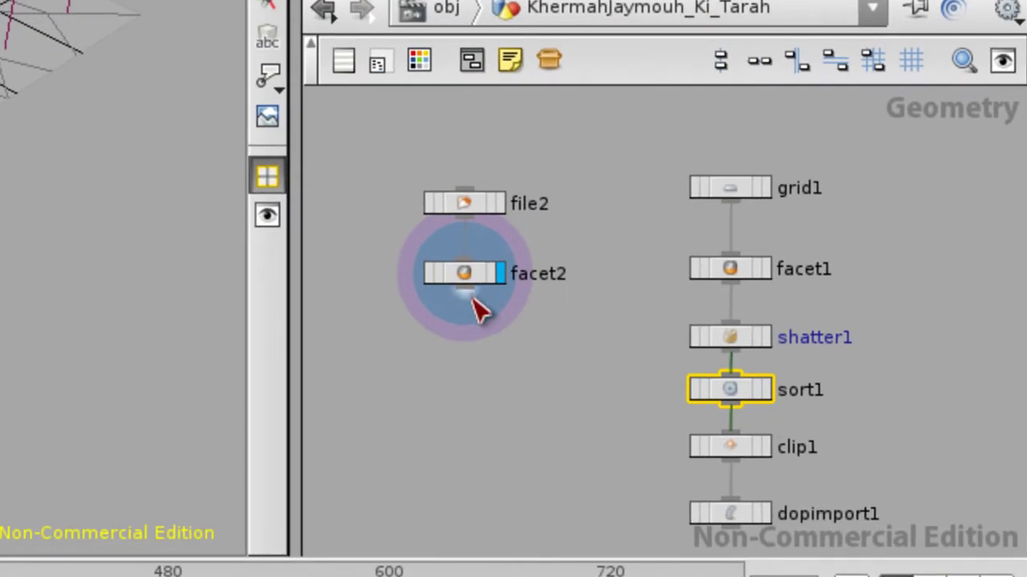
key(Tab)
text(so)
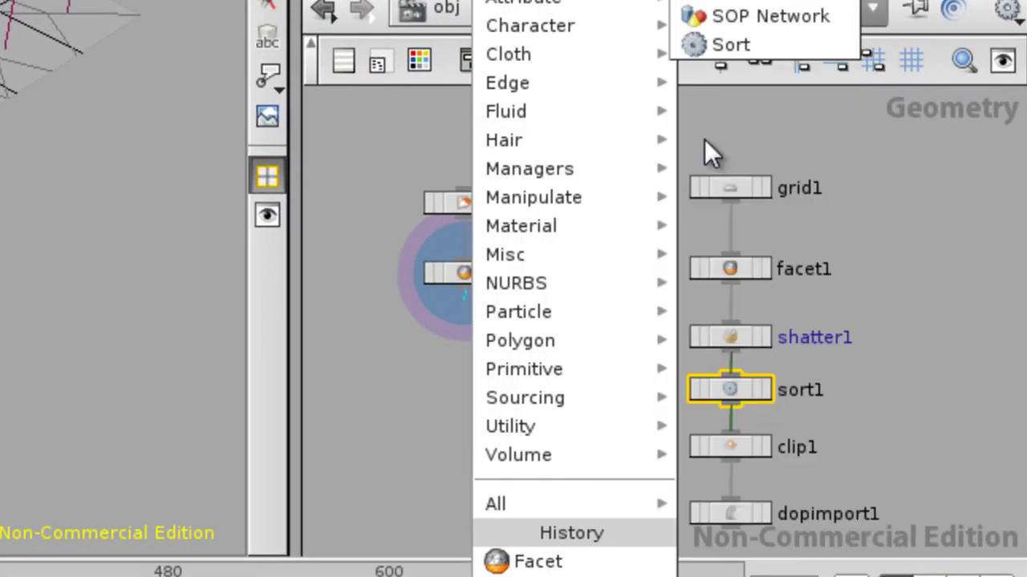
click(731, 45)
click(481, 332)
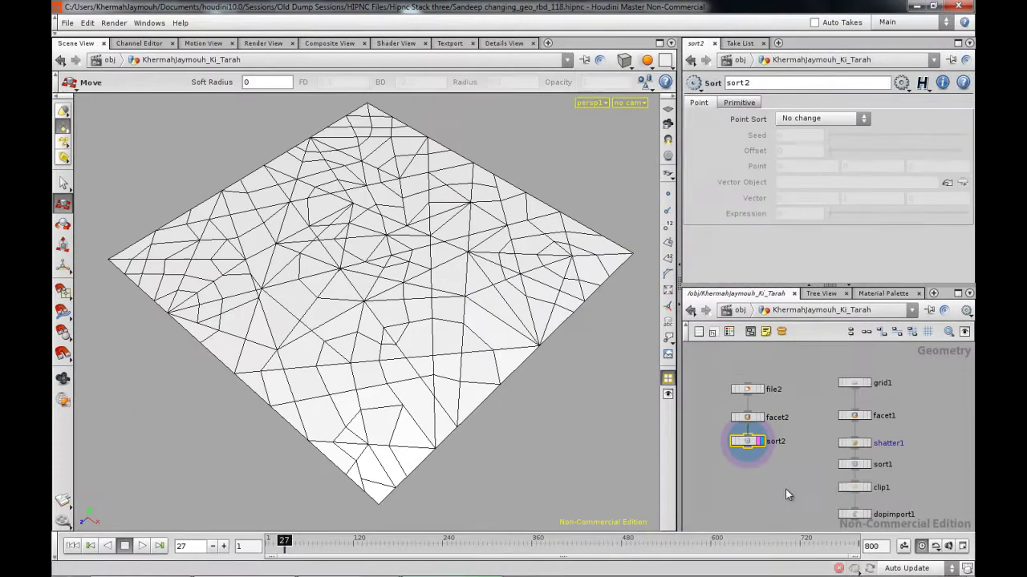
- Check the primitive sort setting of sort1, and turn on primitive number display for the sort2 geometry
click(855, 465)
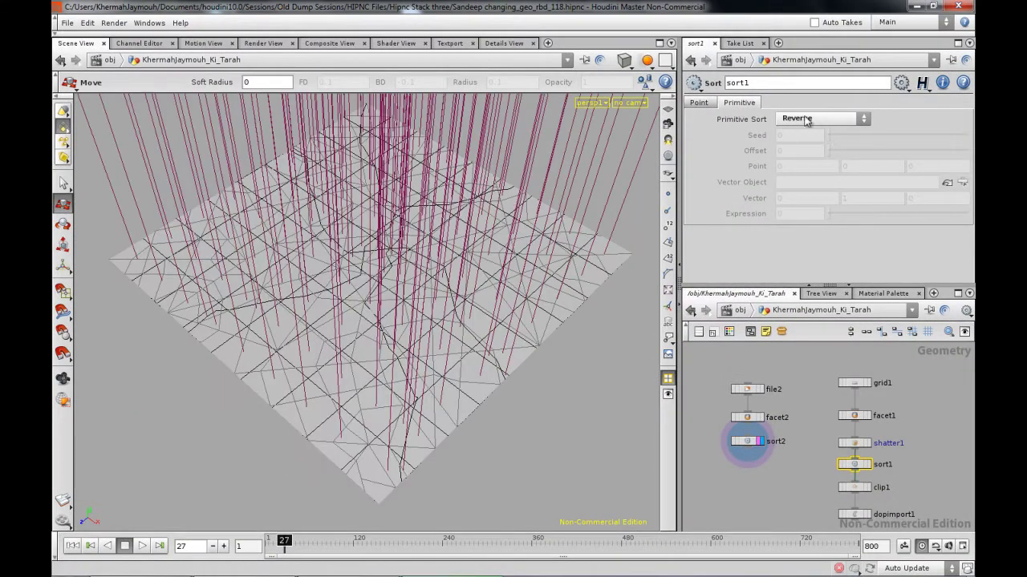
click(750, 447)
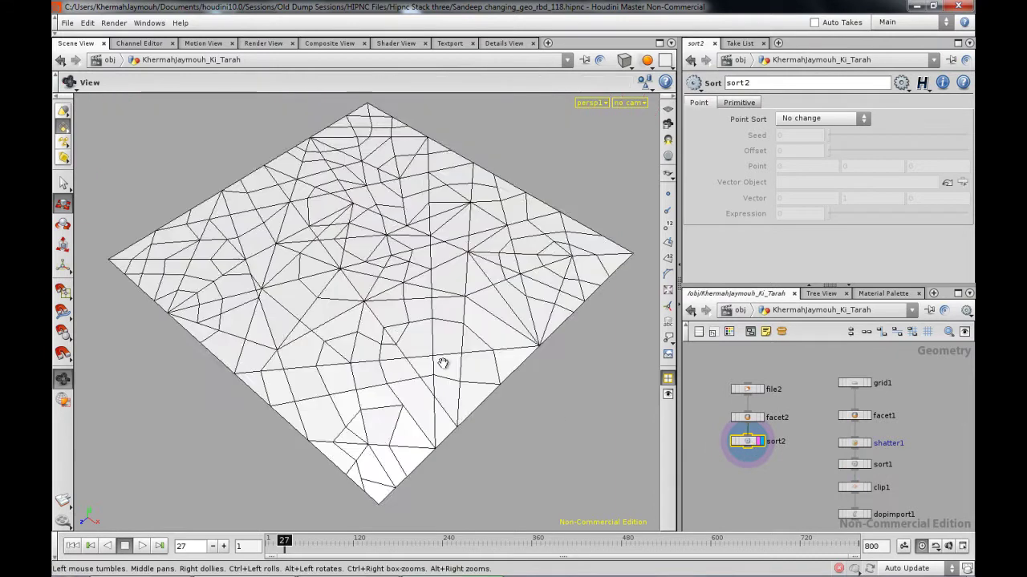
alt+right_drag(445, 363, 518, 380)
alt+drag(518, 380, 555, 375)
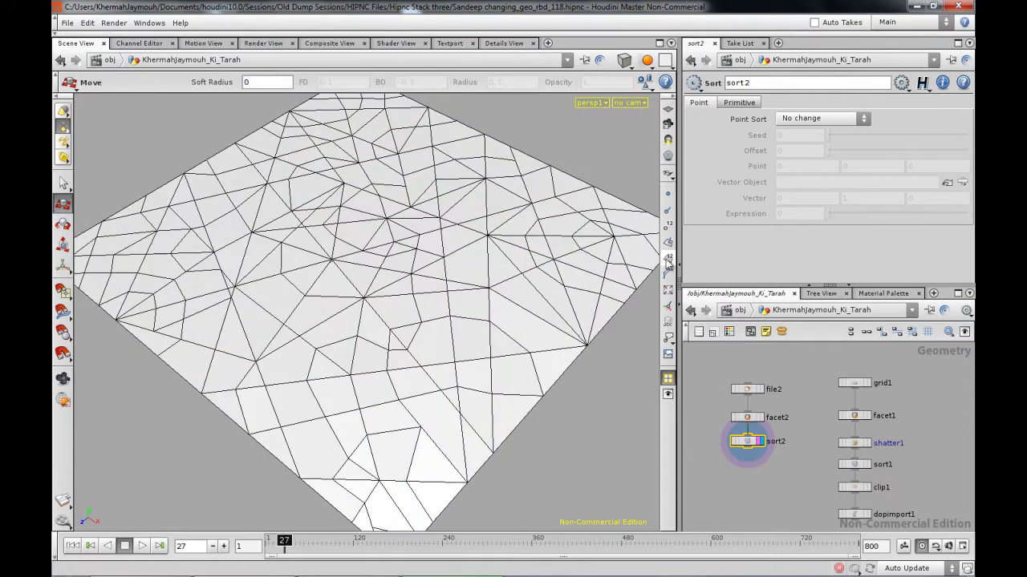
click(668, 258)
drag(545, 368, 407, 386)
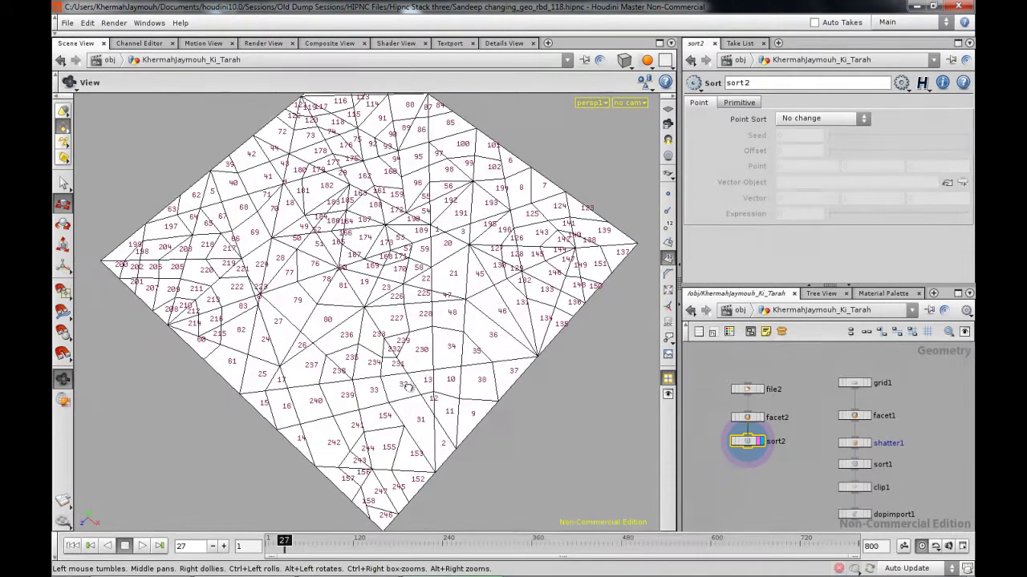
- Examine how the primitive numbers are ordered across the fractured grid
scroll(257, 313, up, 5)
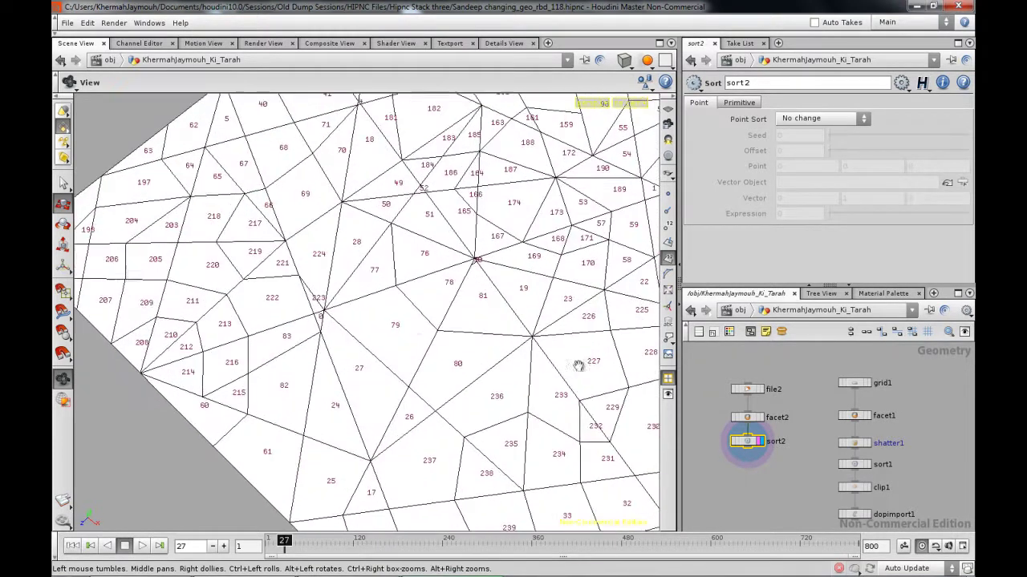
key(t)
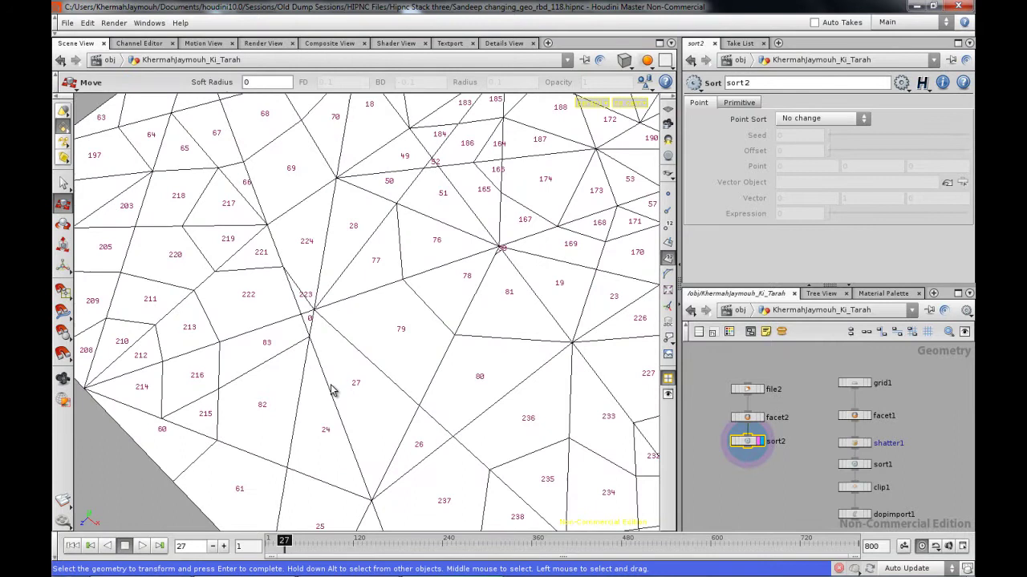
key(Escape)
scroll(353, 312, down, 5)
drag(420, 340, 456, 308)
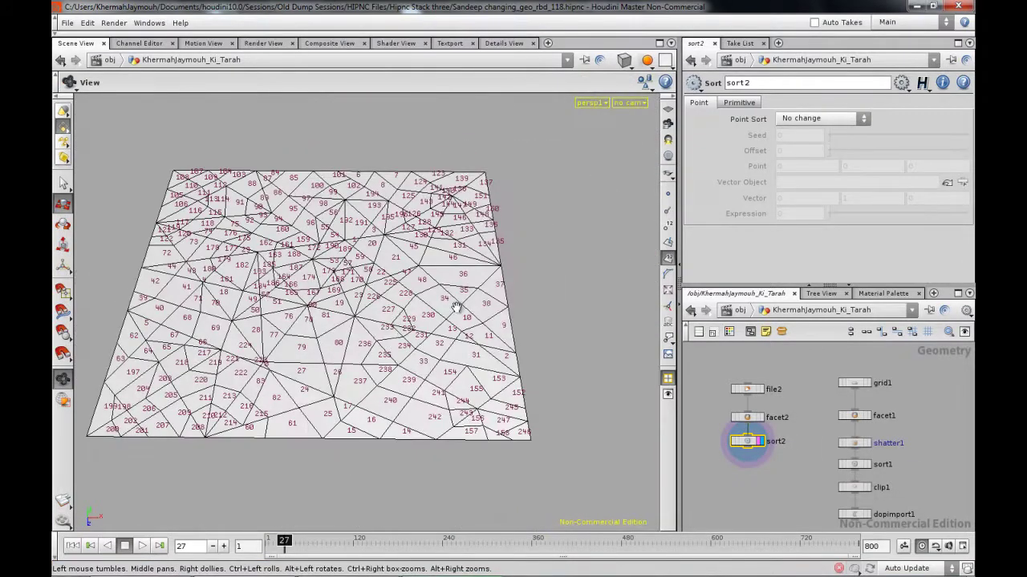
middle_drag(385, 334, 424, 334)
key(t)
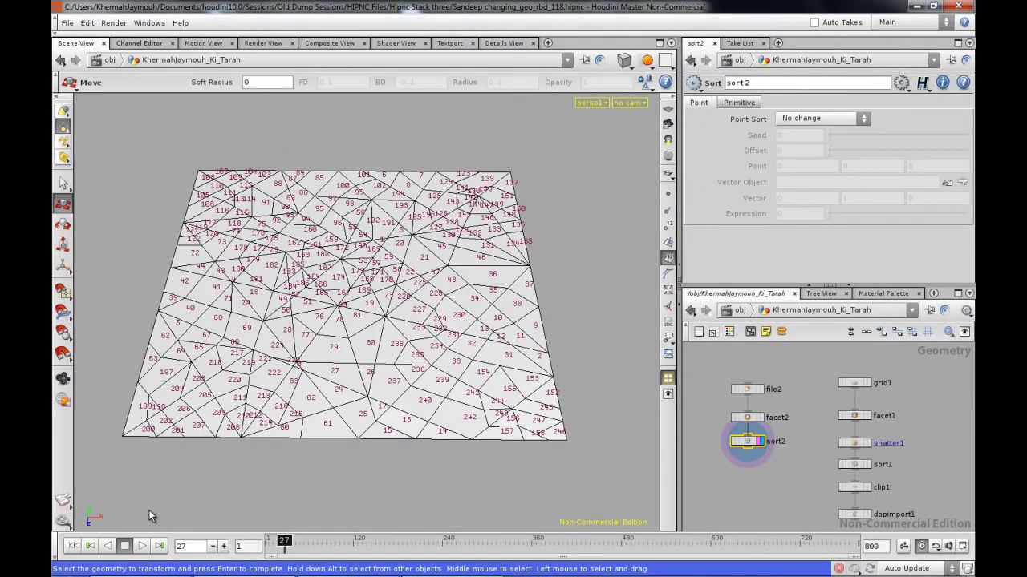
alt+drag(410, 298, 396, 316)
- Set the Primitive Sort of sort2 to By x and inspect the numbering along the X axis
click(744, 104)
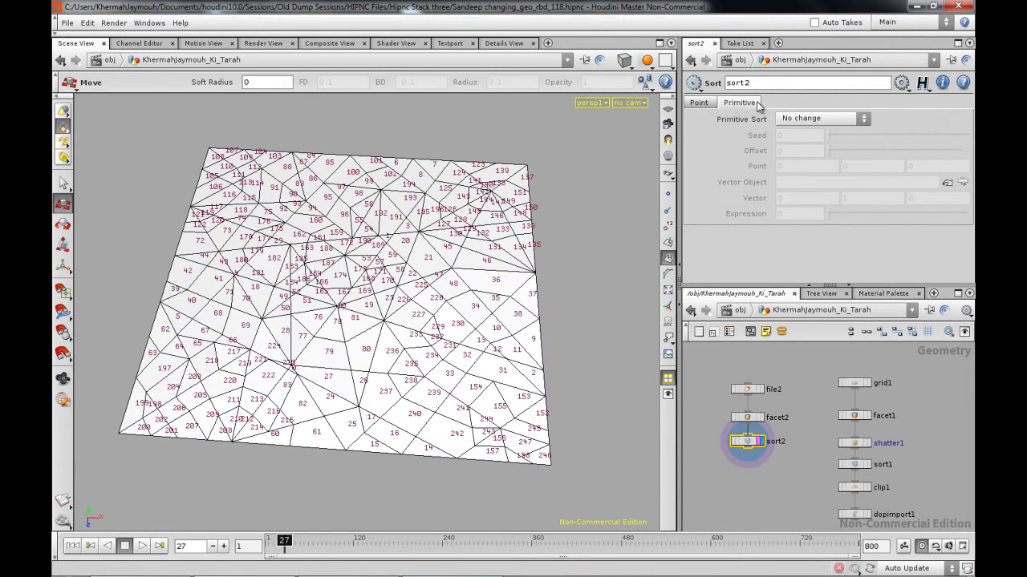
click(815, 118)
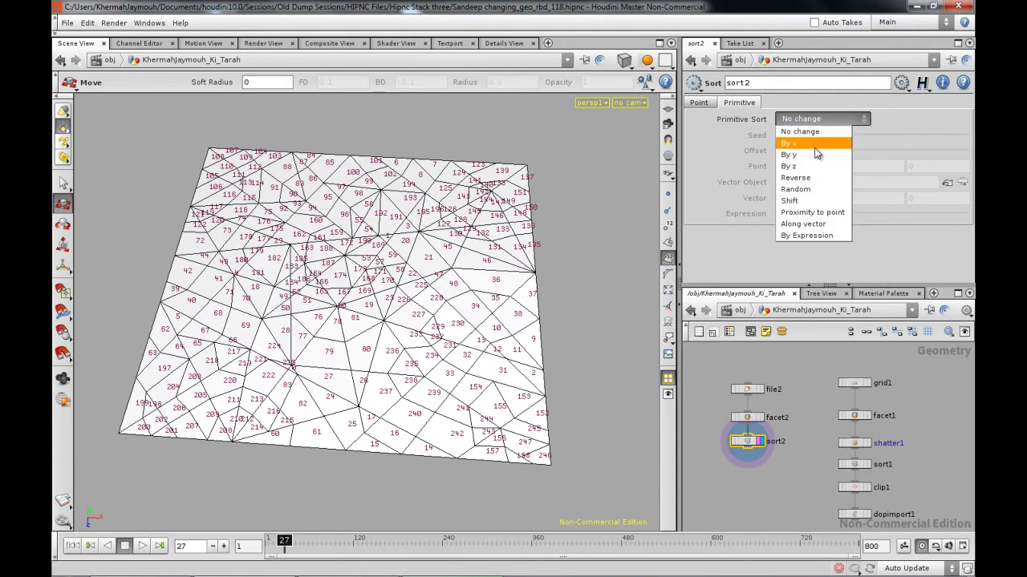
click(816, 146)
alt+drag(341, 298, 370, 320)
key(t)
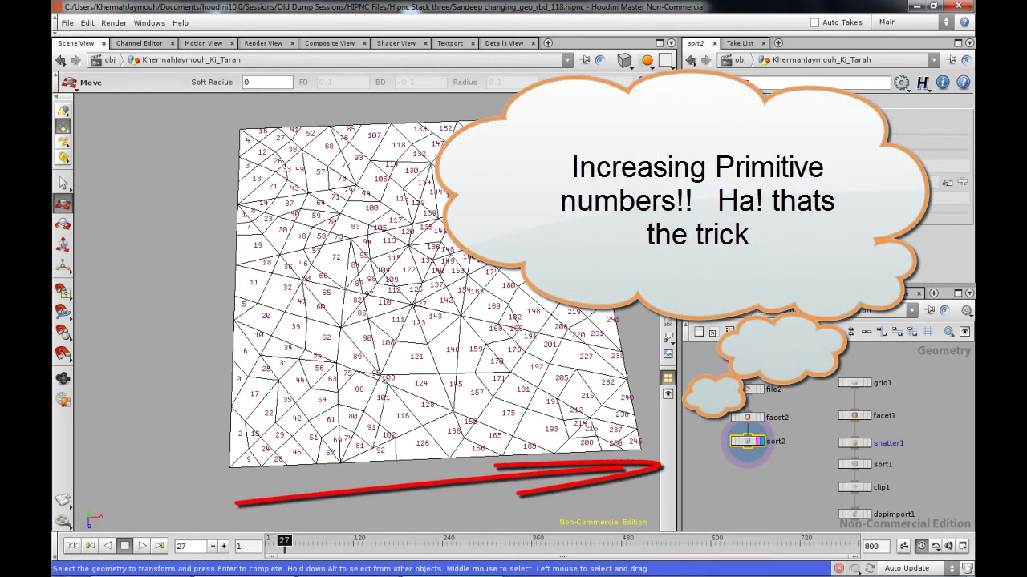
middle_drag(511, 292, 495, 295)
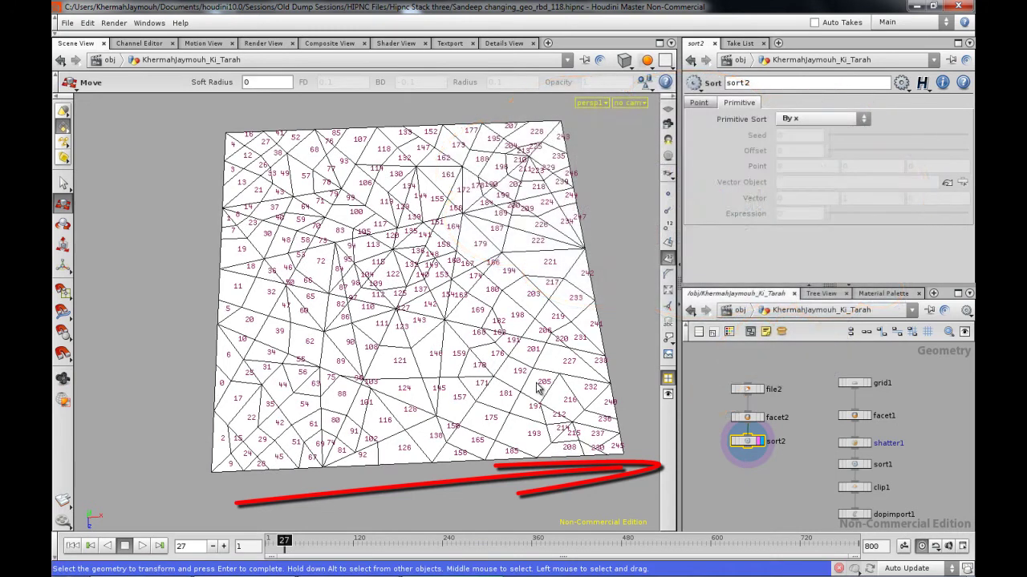
- Switch the viewport to wireframe shading and set the component selection mode to Points
mouse_move(442, 368)
alt+mouse_down()
mouse_move(404, 319)
mouse_move(483, 331)
alt+mouse_up()
key(shift+w)
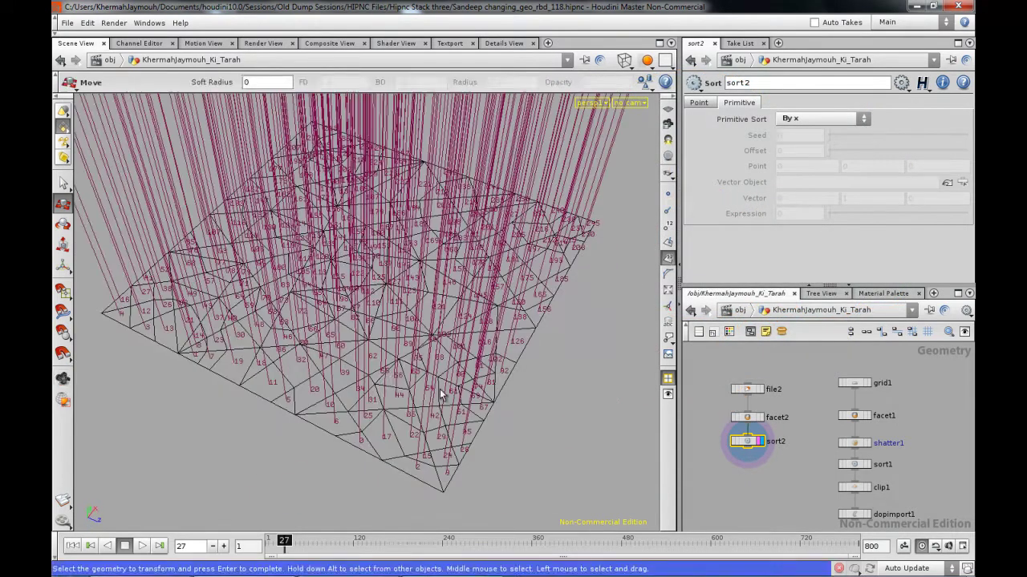
alt+drag(376, 374, 410, 380)
key(space+5)
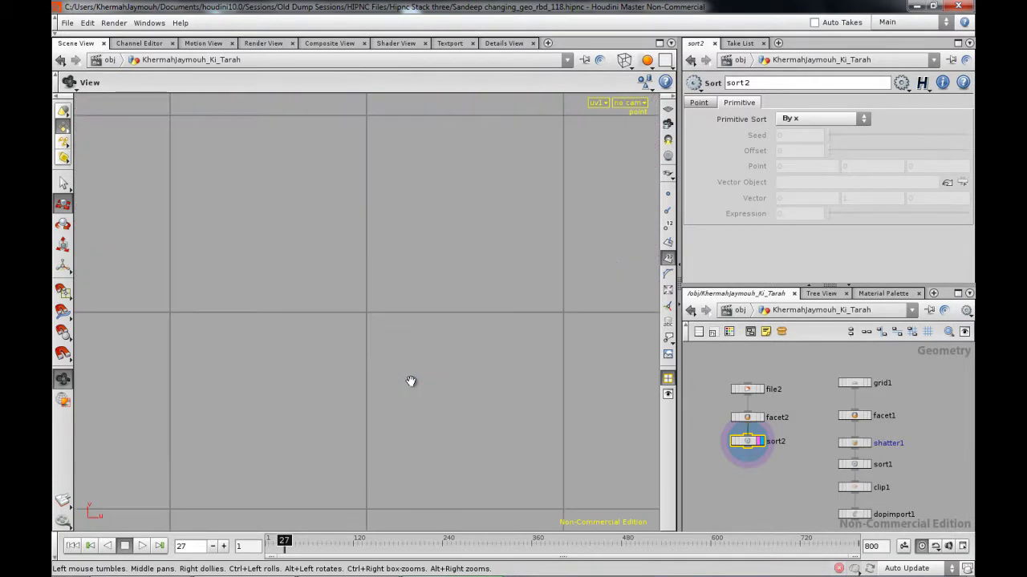
key(space+4)
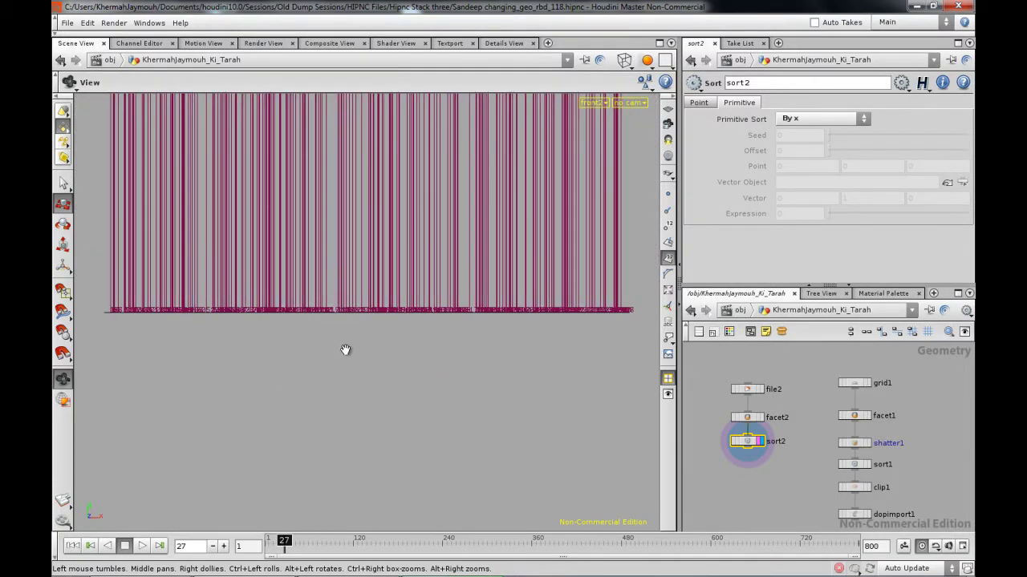
key(space+1)
mouse_move(332, 337)
mouse_down()
mouse_move(302, 367)
mouse_move(381, 368)
mouse_move(328, 337)
mouse_up()
right_click(66, 134)
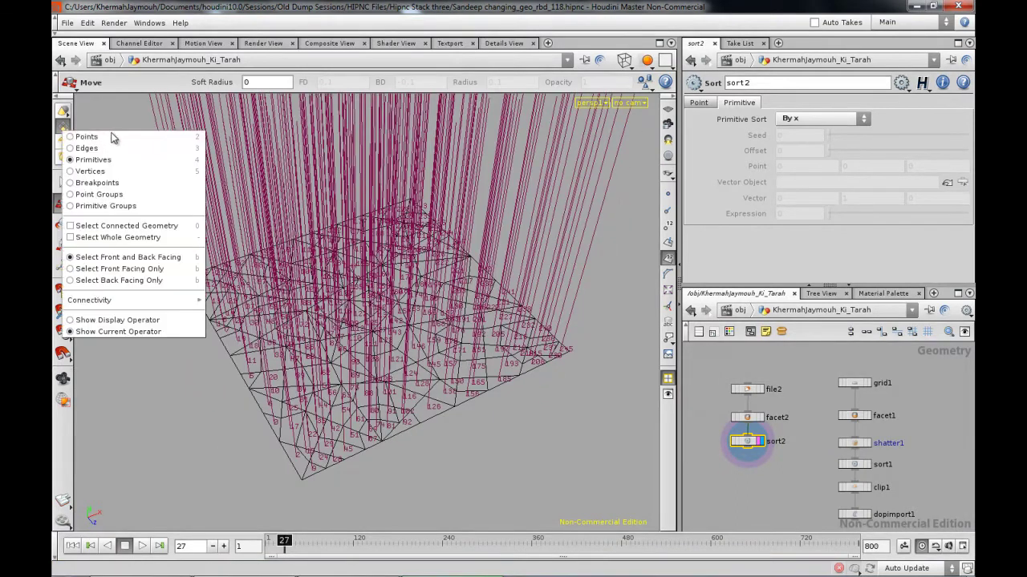
click(115, 138)
- Inspect the primitive numbering of the sorted grid up close, especially around its corner and edge pieces
drag(425, 377, 433, 413)
right_drag(434, 413, 567, 331)
drag(567, 330, 316, 324)
key(t)
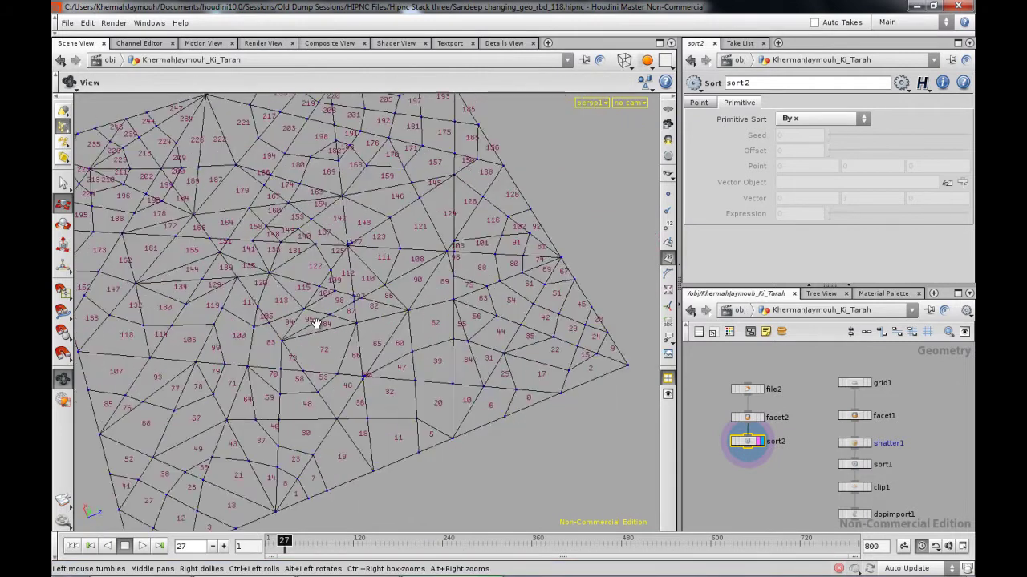
key(space)
drag(257, 333, 342, 450)
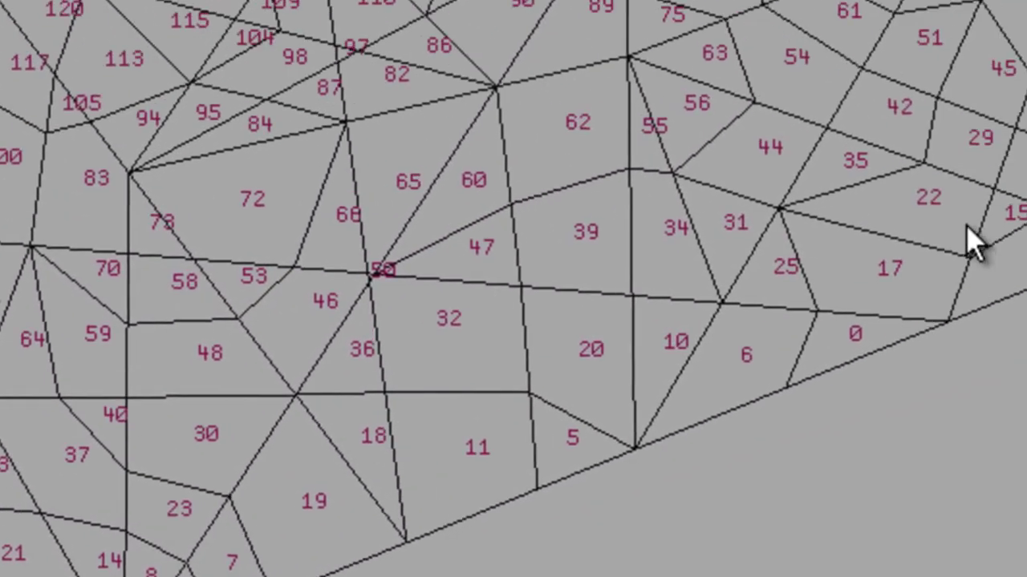
key(space)
right_drag(730, 387, 128, 570)
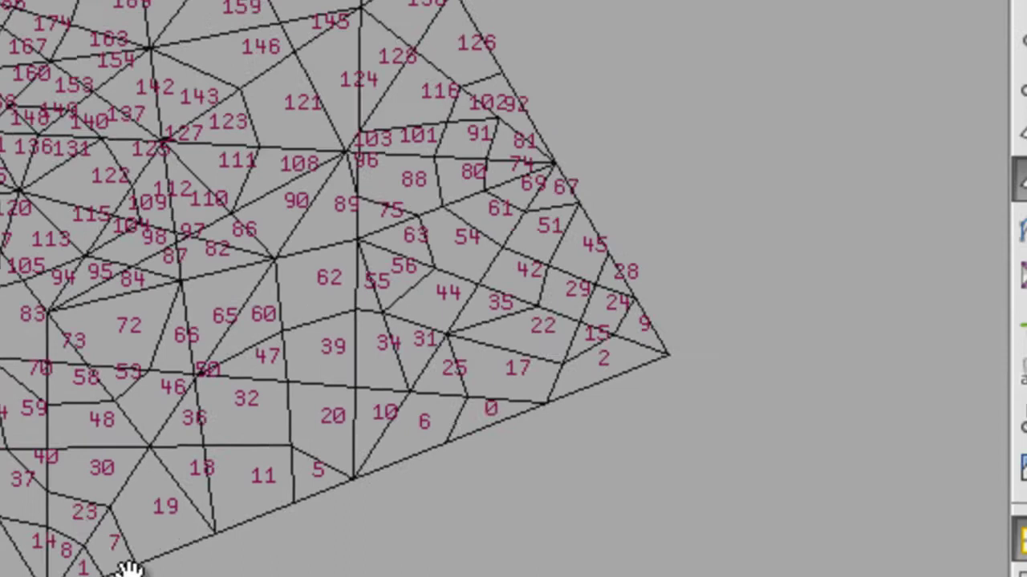
drag(128, 570, 323, 421)
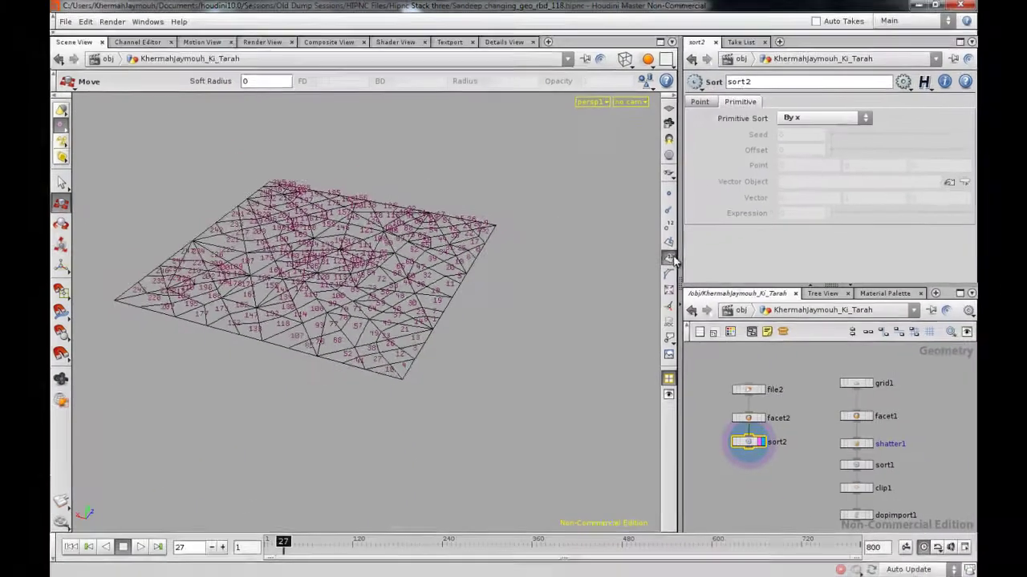
- Turn off the primitive number display in the viewport
click(1021, 178)
key(space)
drag(727, 236, 576, 299)
key(space)
drag(496, 380, 448, 351)
right_drag(421, 357, 473, 377)
- Bypass the clip1 and shatter1 nodes in the grid1 branch
middle_drag(751, 463, 754, 421)
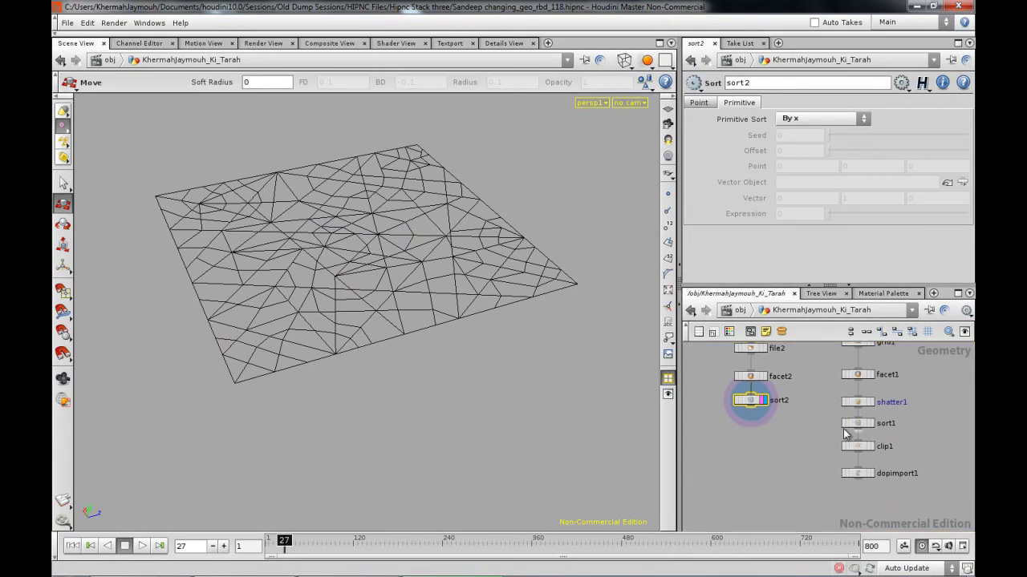
click(859, 425)
click(859, 451)
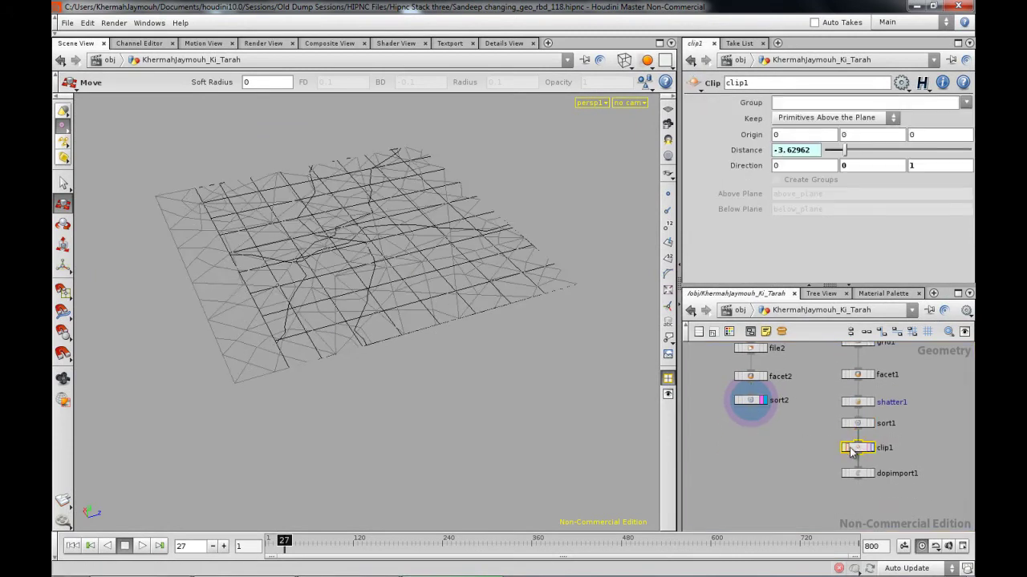
click(752, 403)
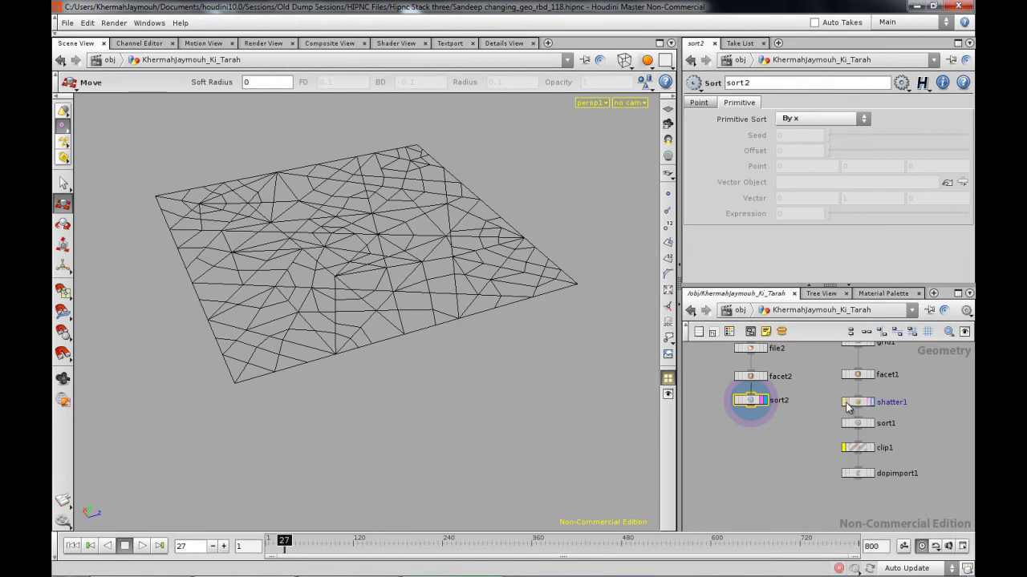
click(845, 404)
middle_drag(804, 418, 800, 458)
drag(791, 477, 746, 414)
middle_drag(792, 446, 792, 383)
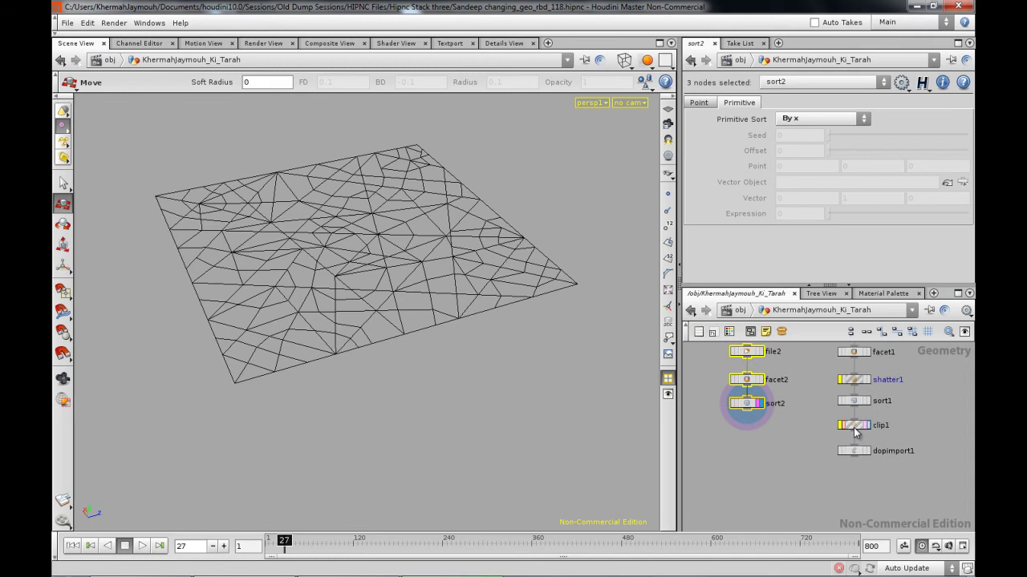
click(854, 429)
click(822, 431)
middle_drag(782, 417, 788, 435)
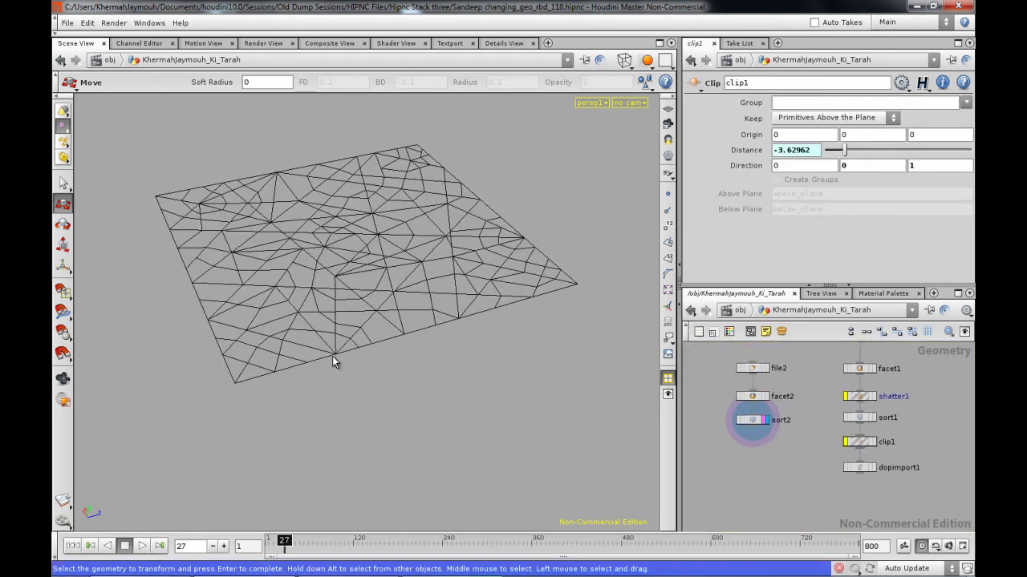
alt+drag(332, 356, 400, 340)
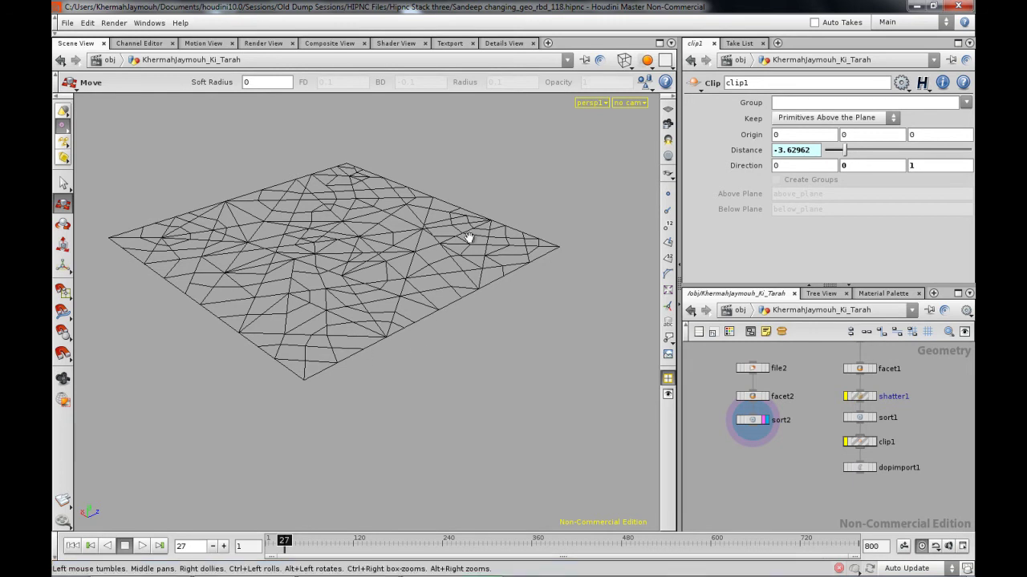
drag(470, 235, 458, 255)
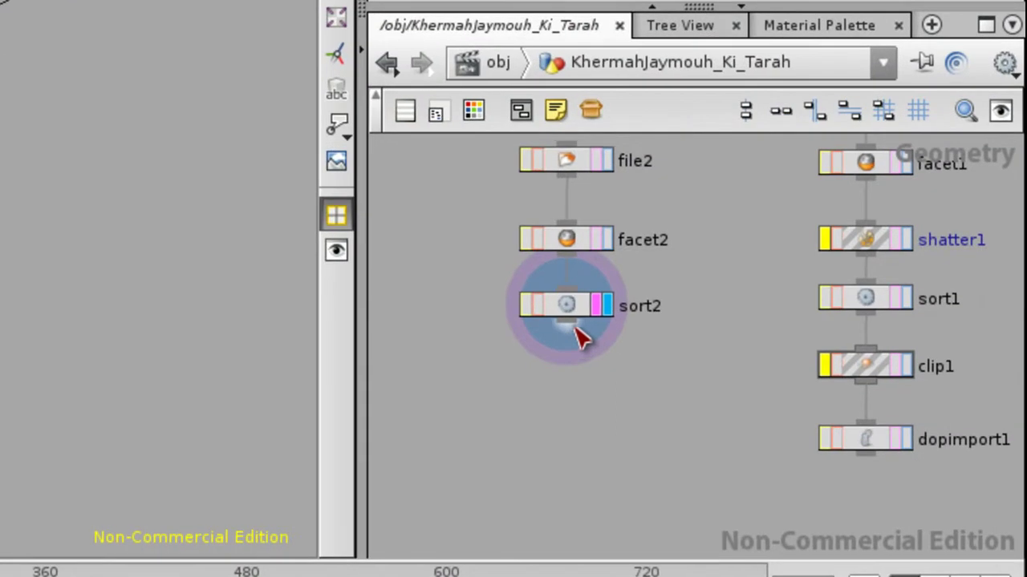
- Add an AttribCreate node wired below sort2 and display its output
key(Tab)
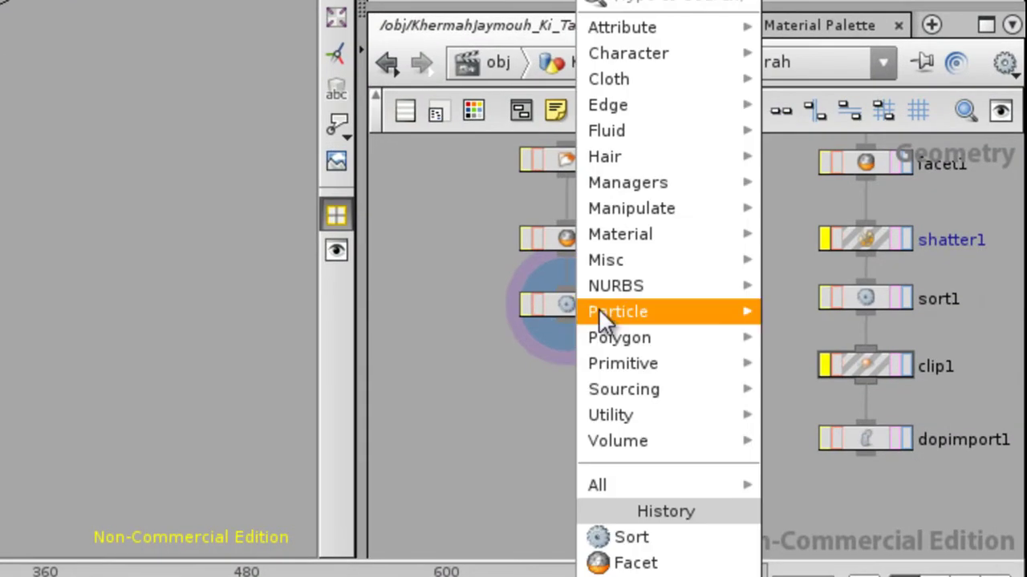
mouse_move(634, 30)
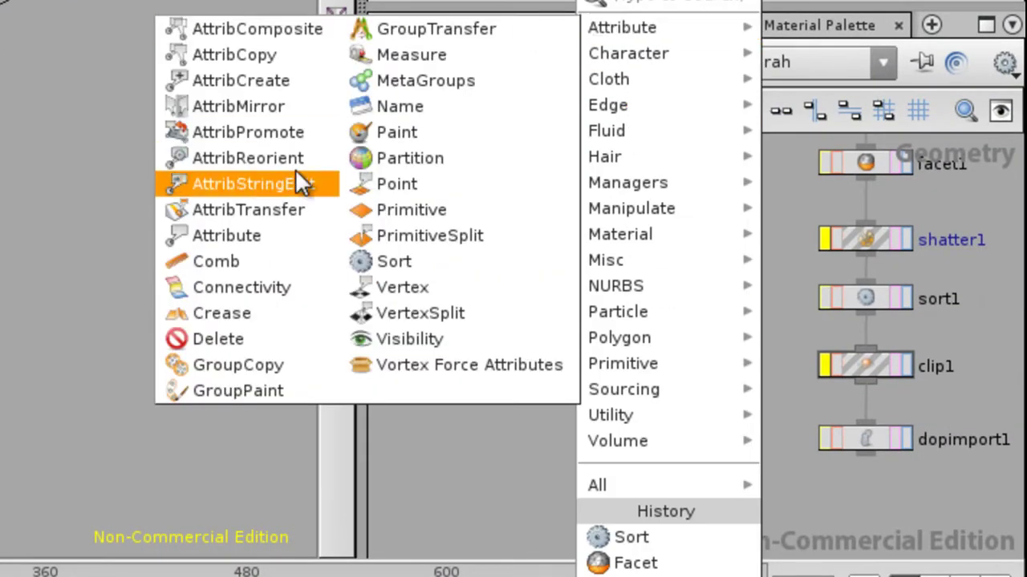
click(256, 81)
click(561, 369)
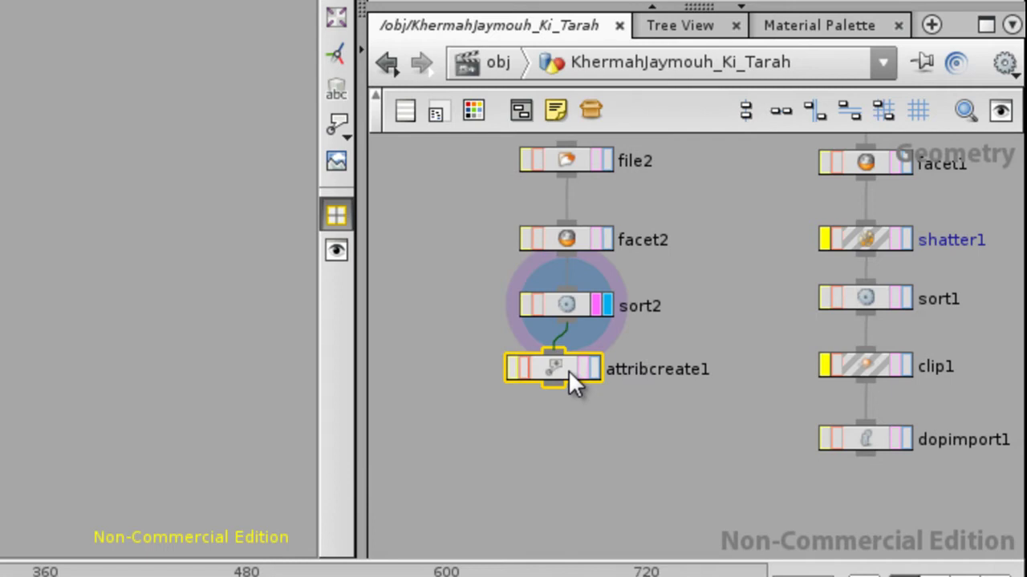
click(600, 367)
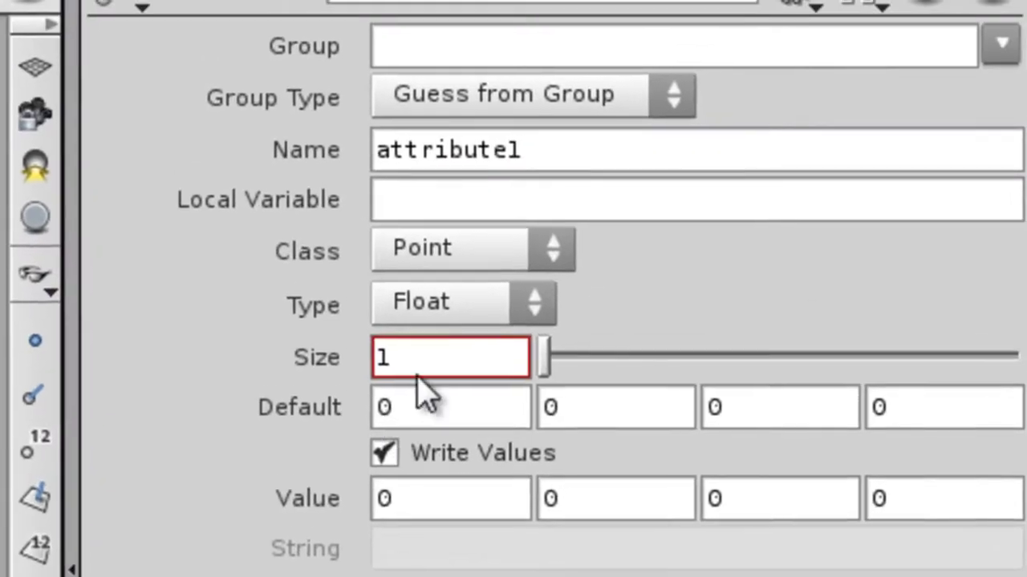
- Set the new attribute's class to Primitive and name it primnum
click(431, 248)
click(468, 329)
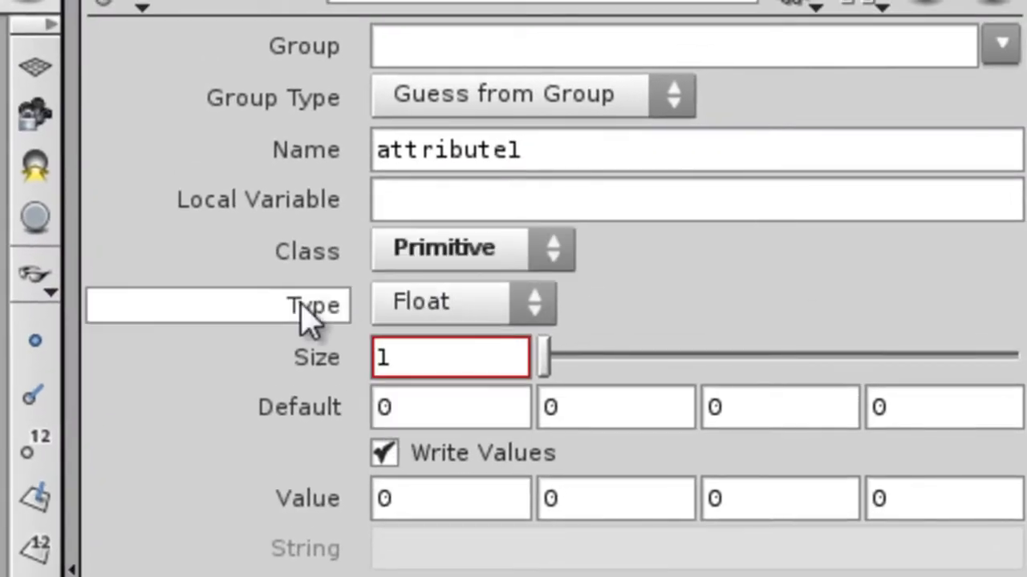
drag(531, 165, 255, 189)
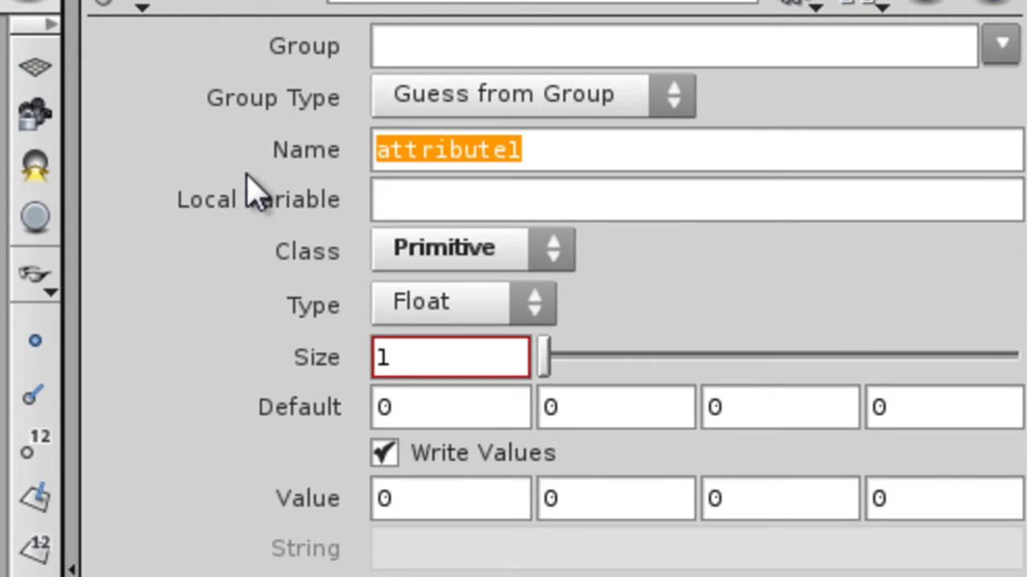
text(primnum)
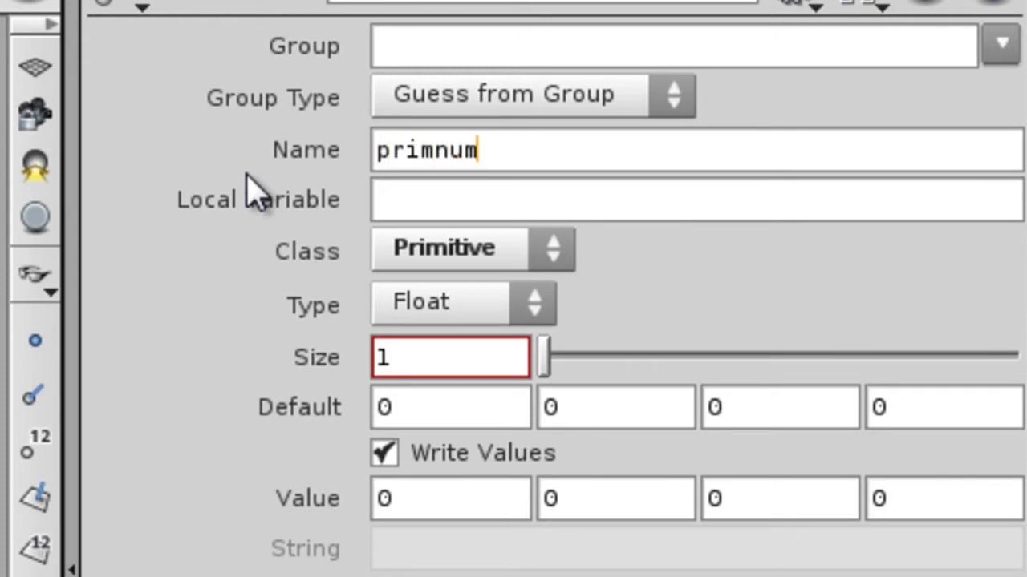
key(Return)
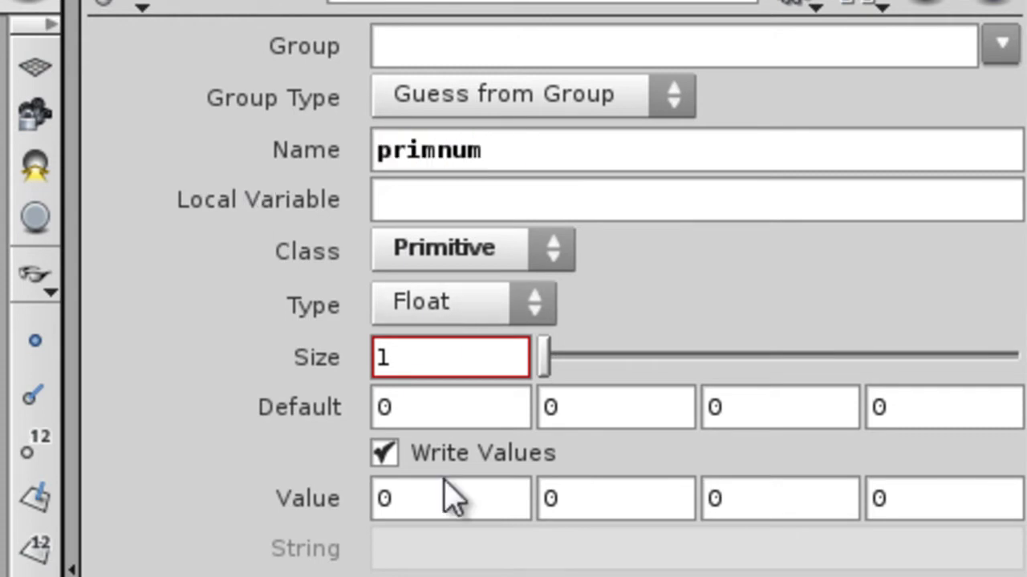
- Set the first value component of the primnum attribute to $PR
drag(428, 505, 336, 501)
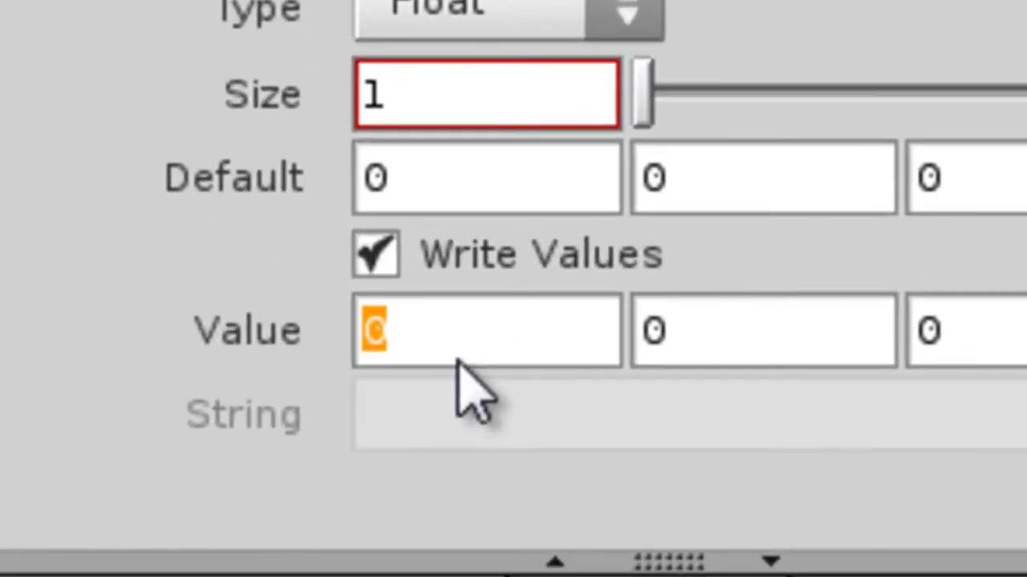
text($)
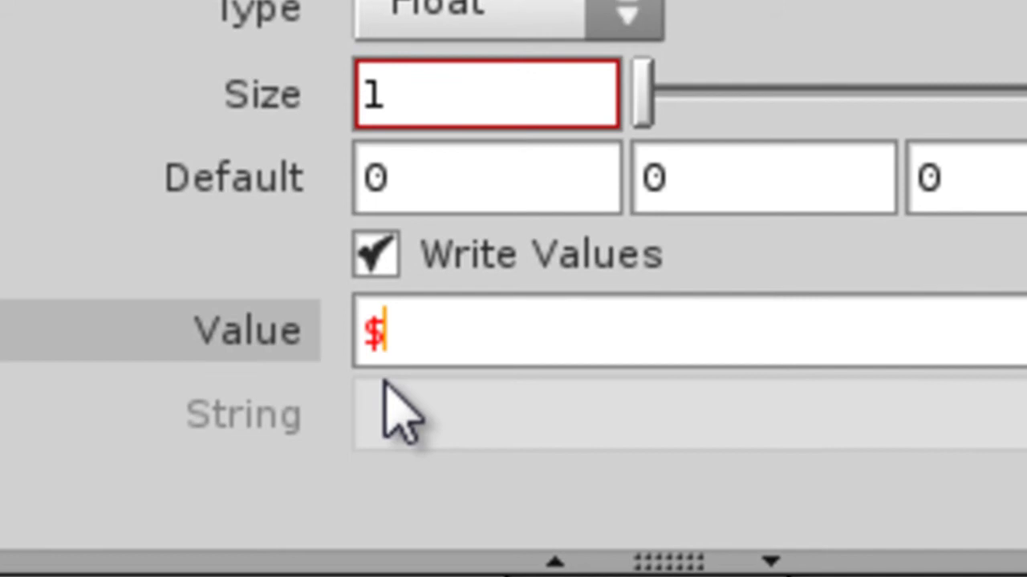
text(PT)
key(BackSpace)
key(BackSpace)
text(PR)
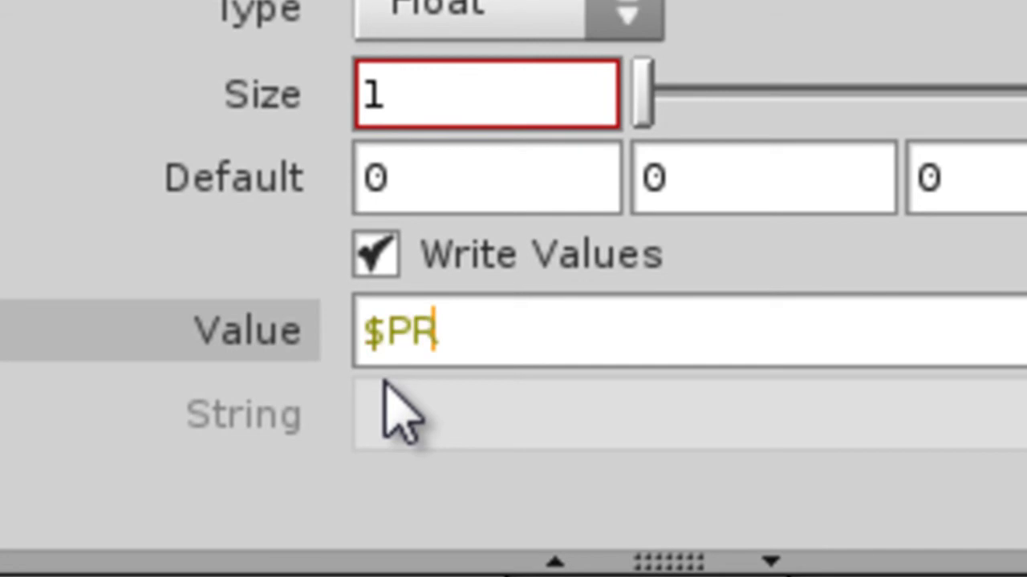
key(Return)
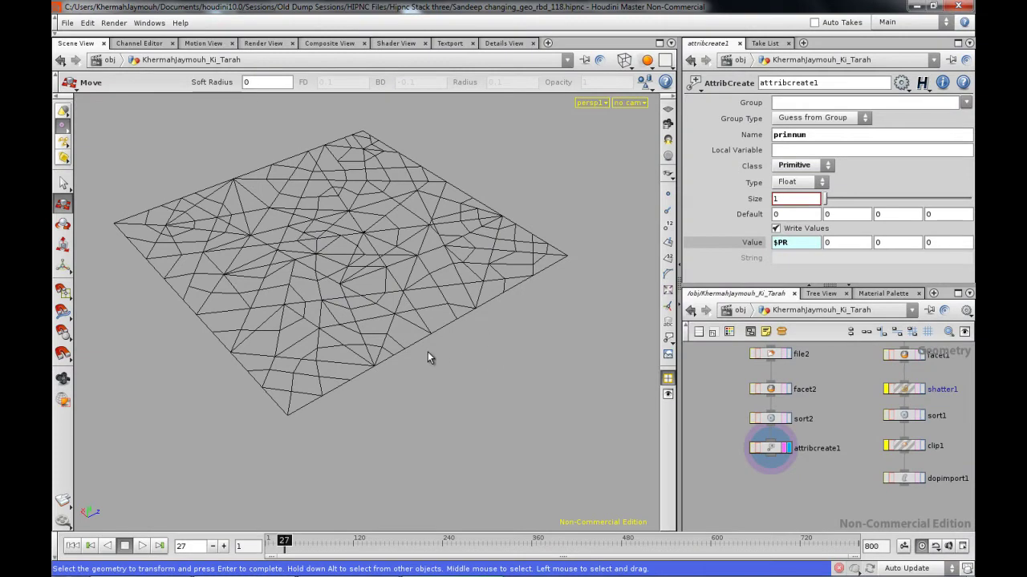
- In the viewport display options, delete the custom option v and create an attribute text option
key(d)
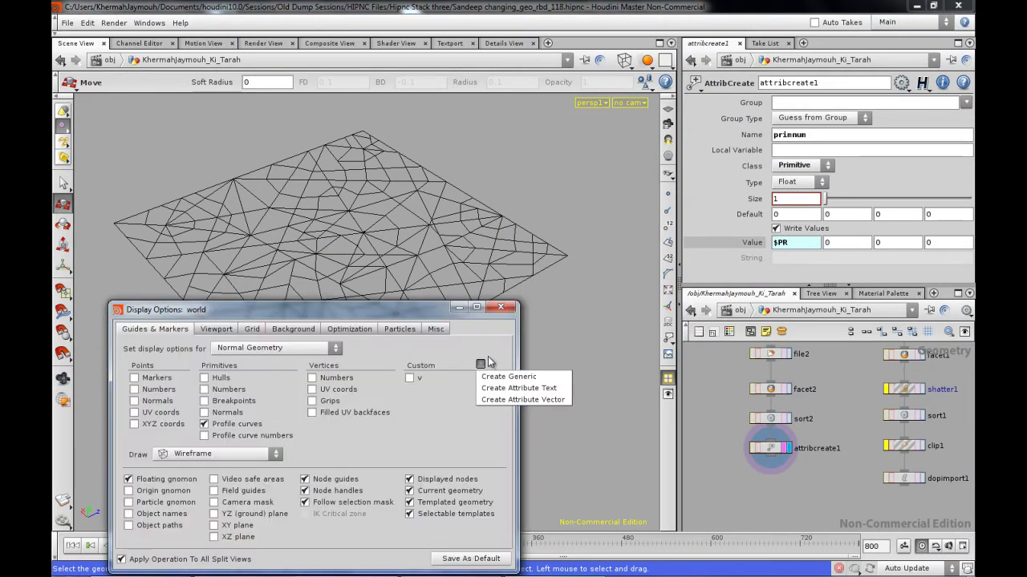
right_click(416, 378)
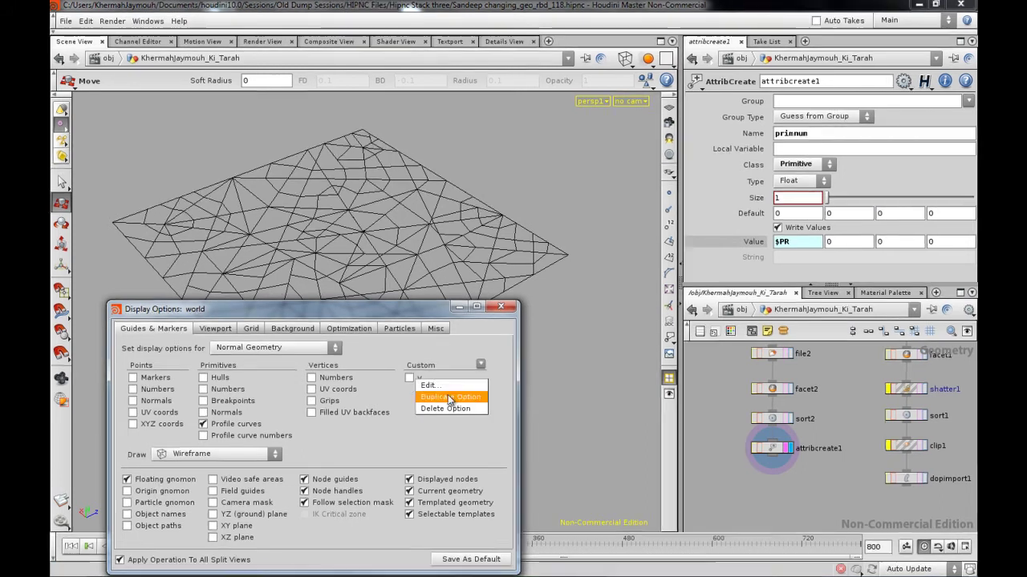
click(460, 409)
click(480, 364)
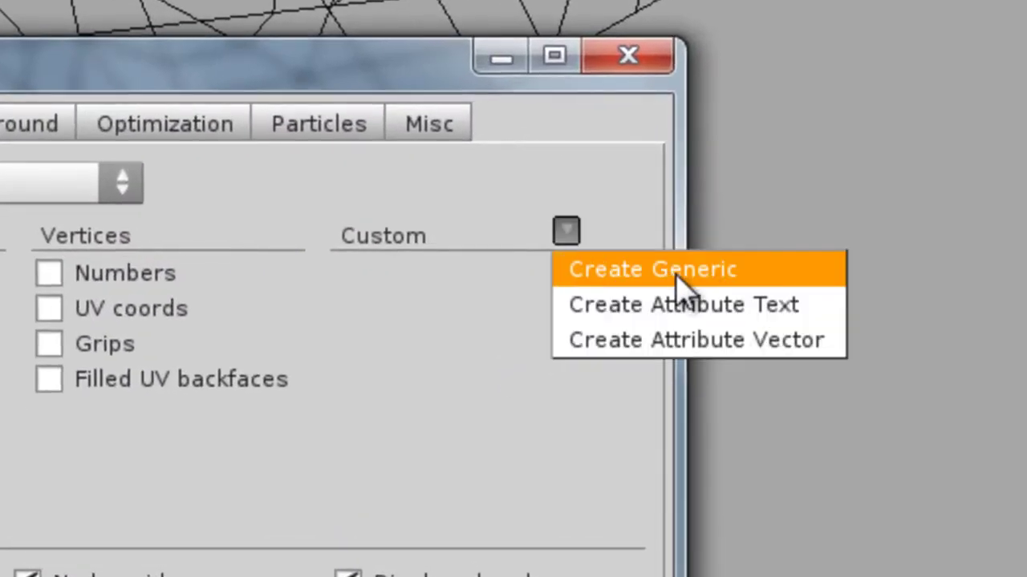
click(748, 317)
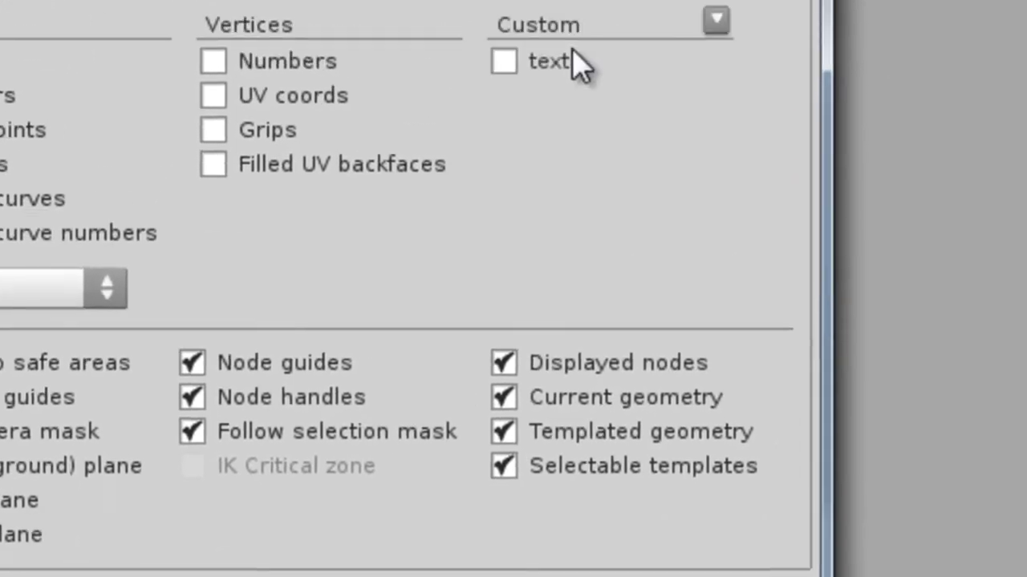
- Edit the new custom text option, setting its class to Primitive and its name to viz_Primnum
right_click(572, 53)
click(486, 302)
click(347, 305)
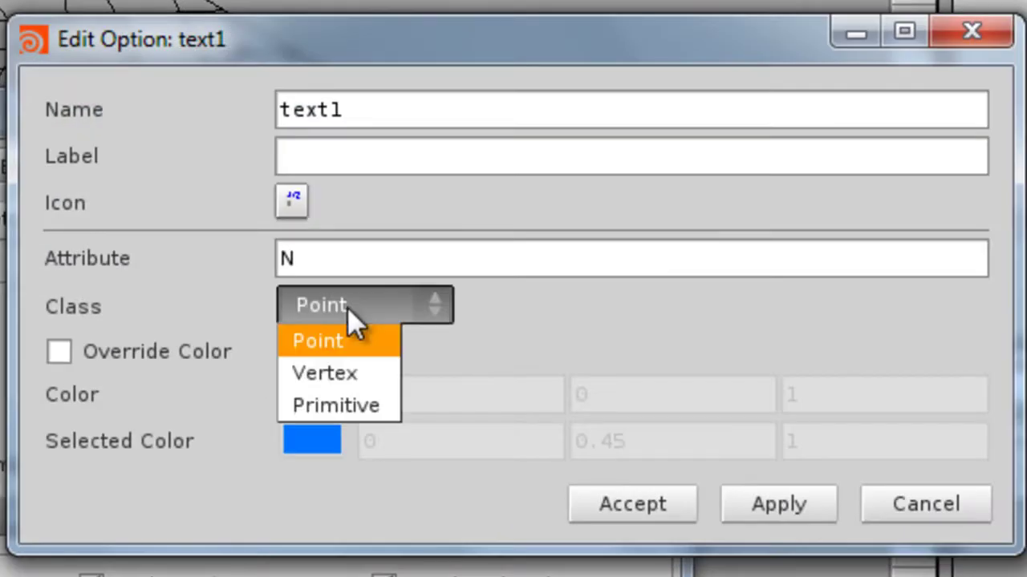
click(353, 408)
drag(377, 124, 268, 154)
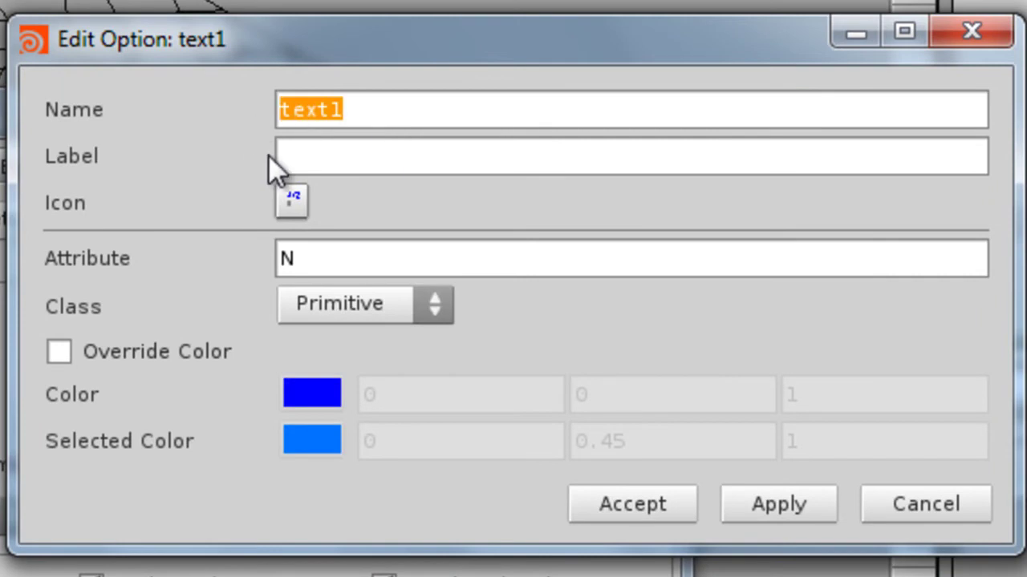
text(viz_)
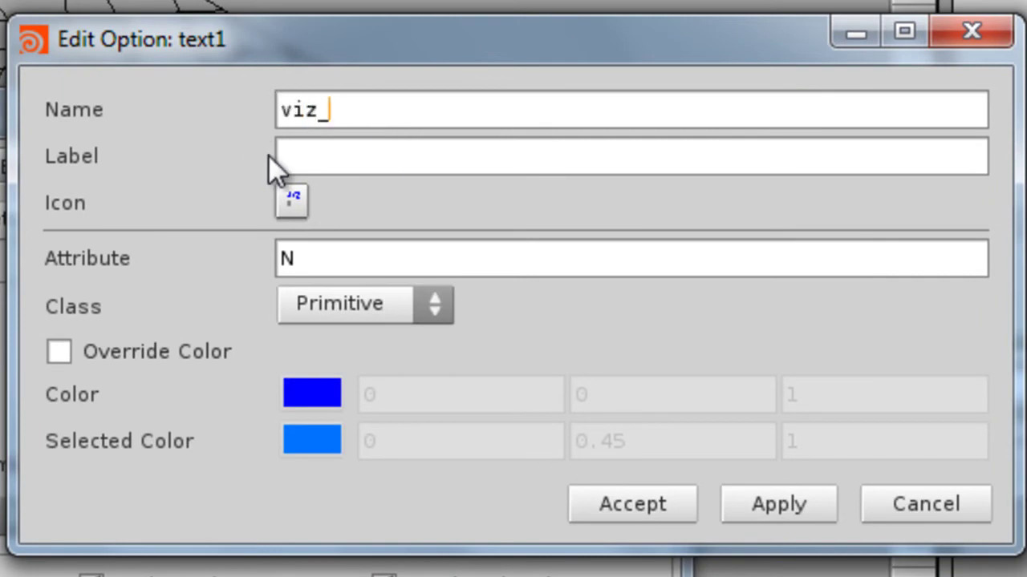
text(Primnum)
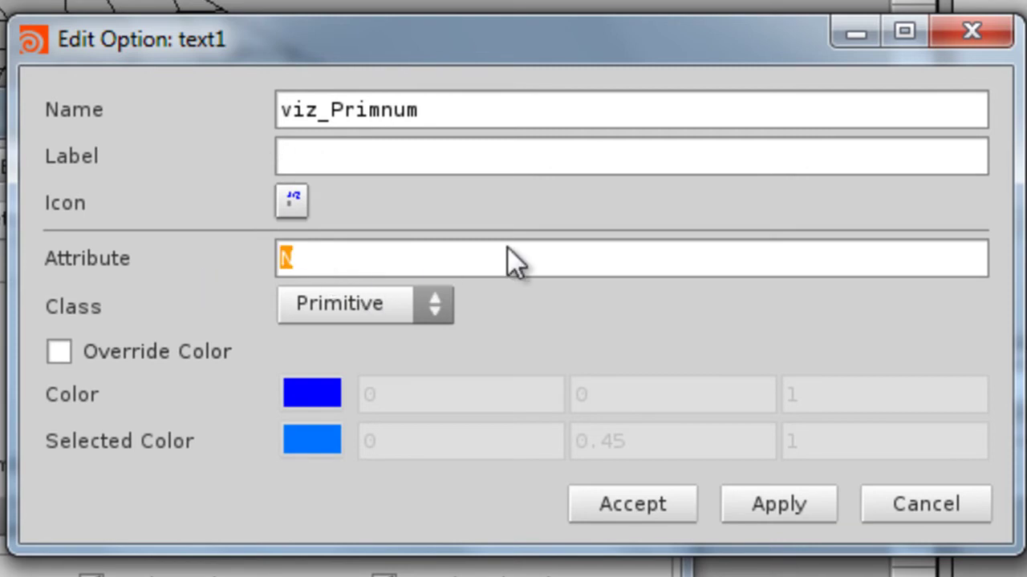
- Assign the primnum attribute to the viz_Primnum text option, enable its color override and accept the option
text(primnu)
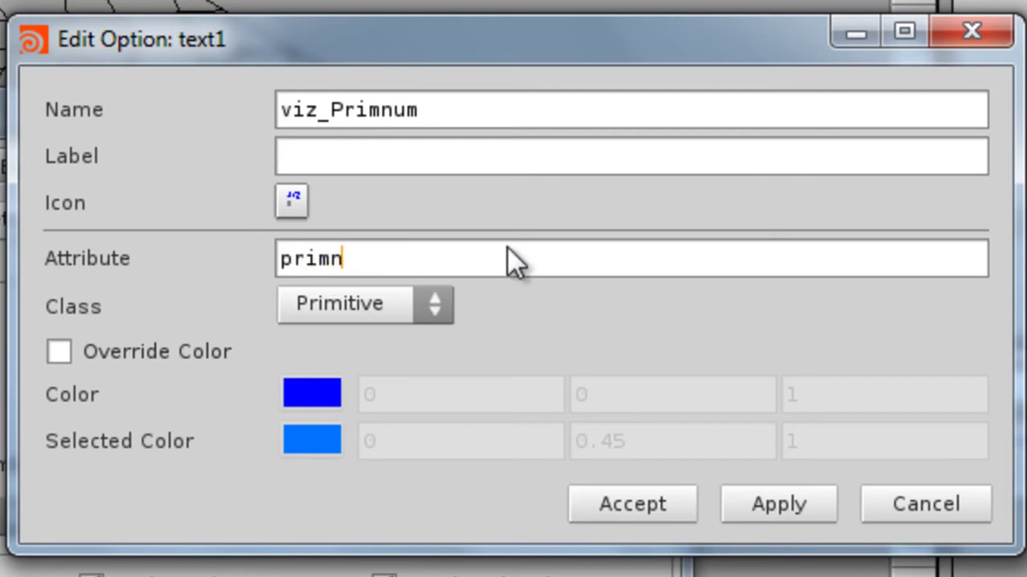
key(BackSpace)
text(um)
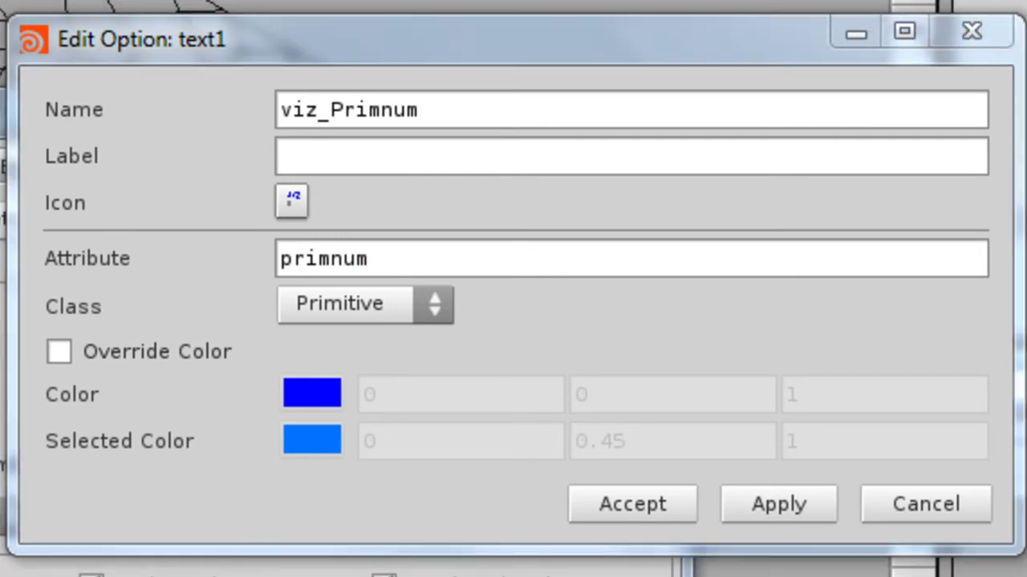
click(404, 346)
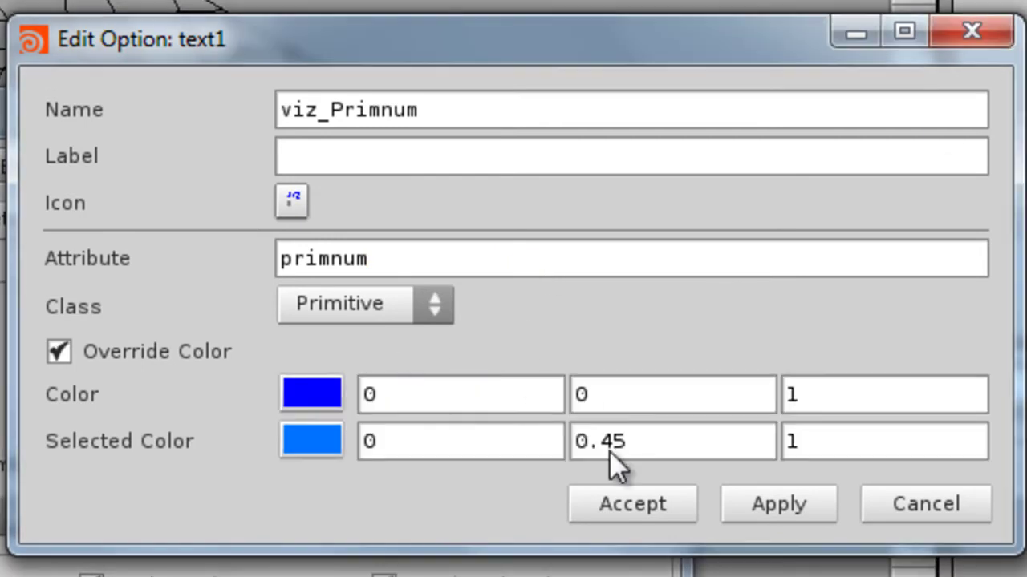
click(632, 504)
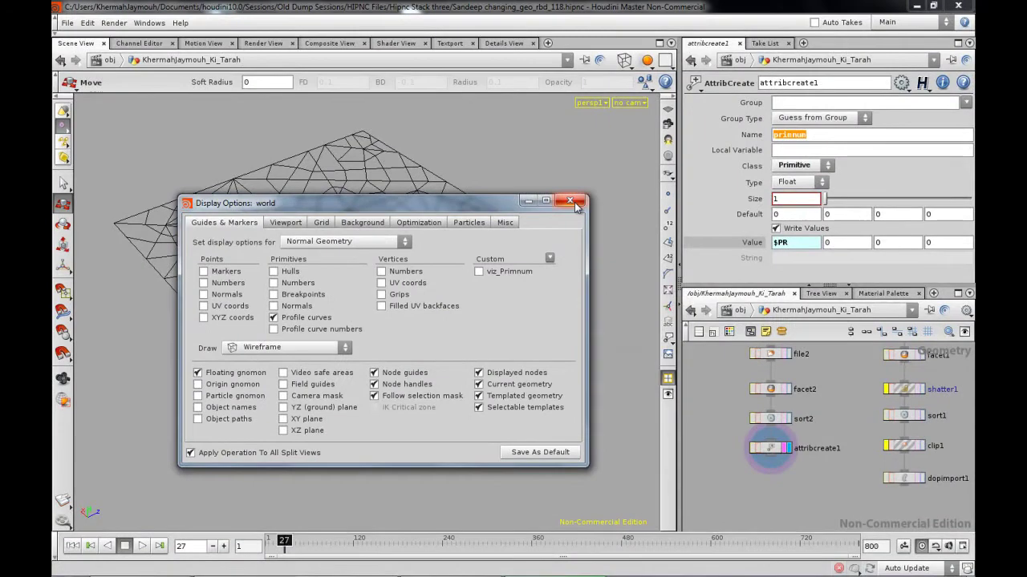
click(570, 201)
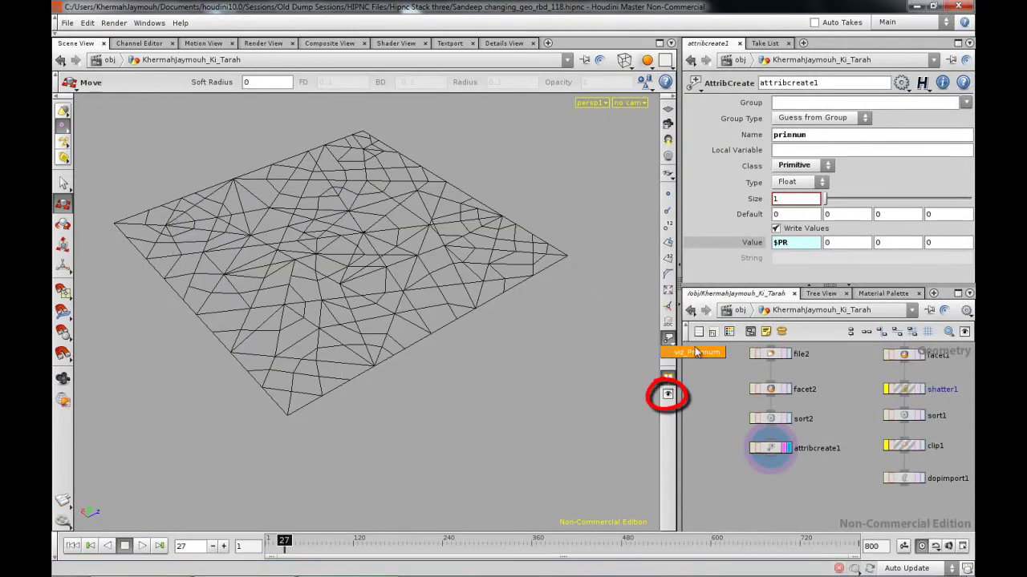
- Turn on the custom viz_Primnum display in the viewport
click(699, 354)
alt+right_drag(328, 342, 462, 405)
alt+drag(462, 405, 463, 413)
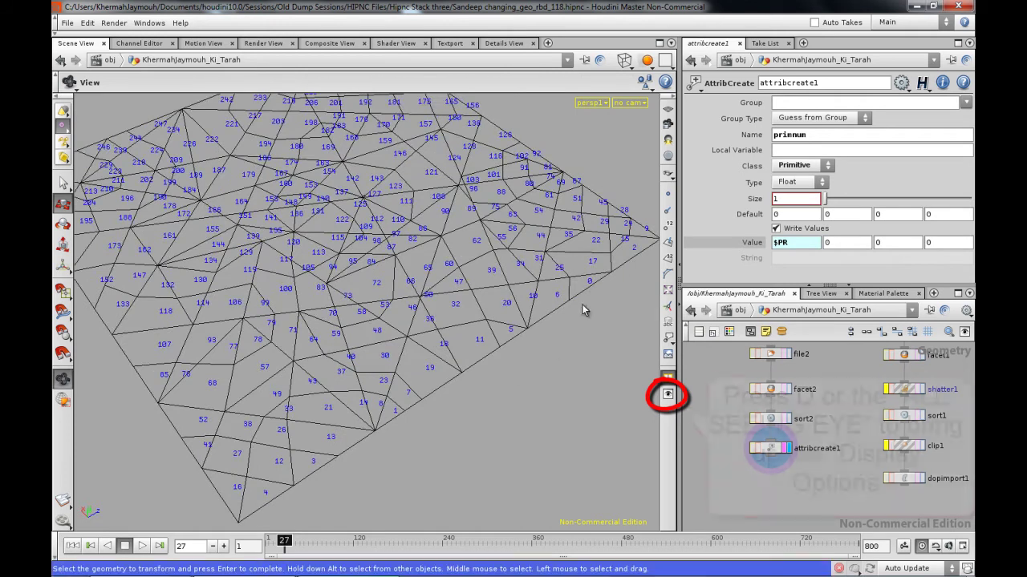
- Show the built-in primitive numbers alongside viz_Primnum and compare both sets of numbers up close
click(668, 230)
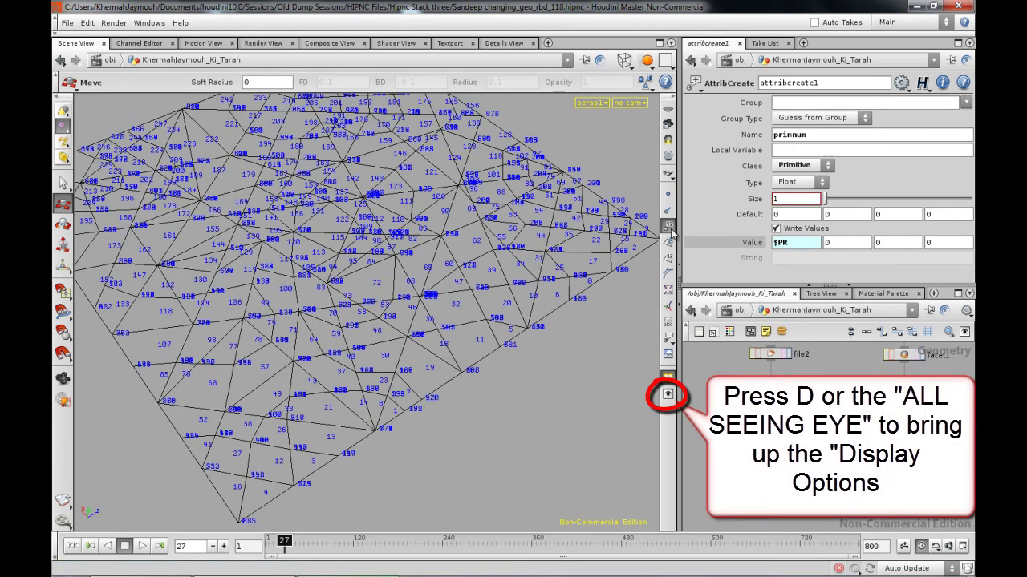
click(671, 231)
click(670, 260)
alt+right_drag(628, 298, 618, 419)
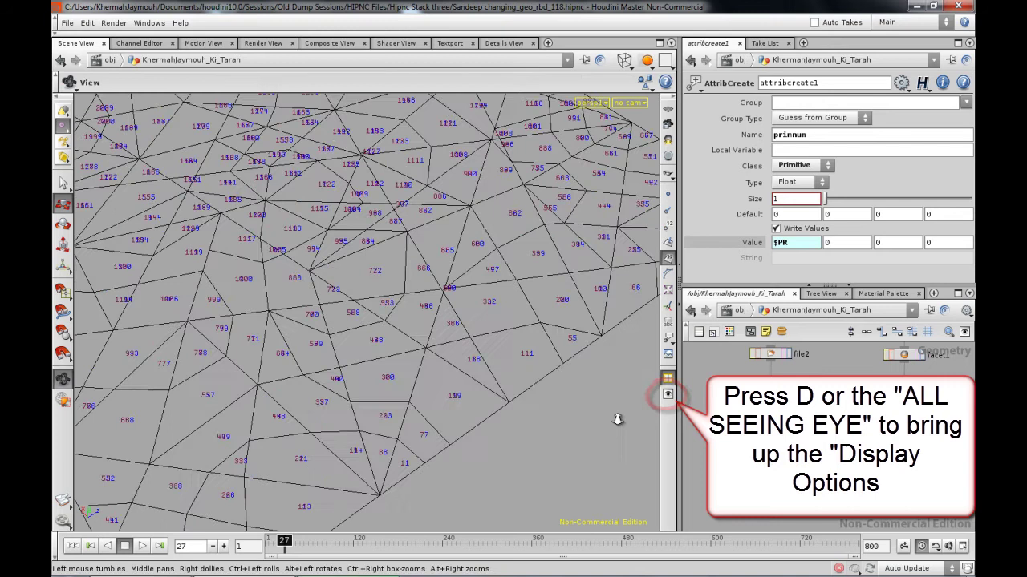
scroll(522, 367, up, 5)
key(t)
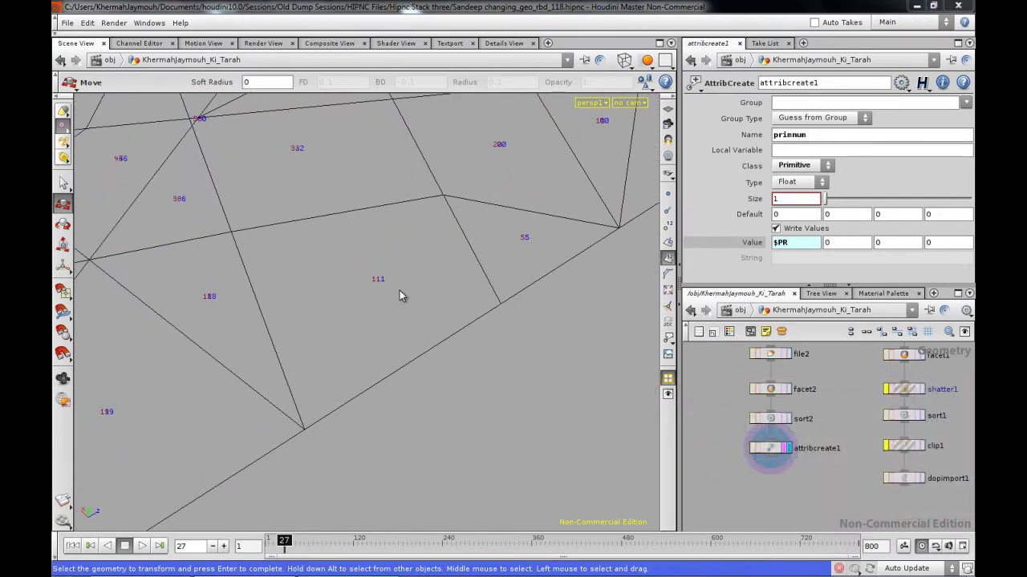
- Edit the viz_Primnum display option, changing its override color to green (0.05, 1, 0)
key(d)
right_click(506, 277)
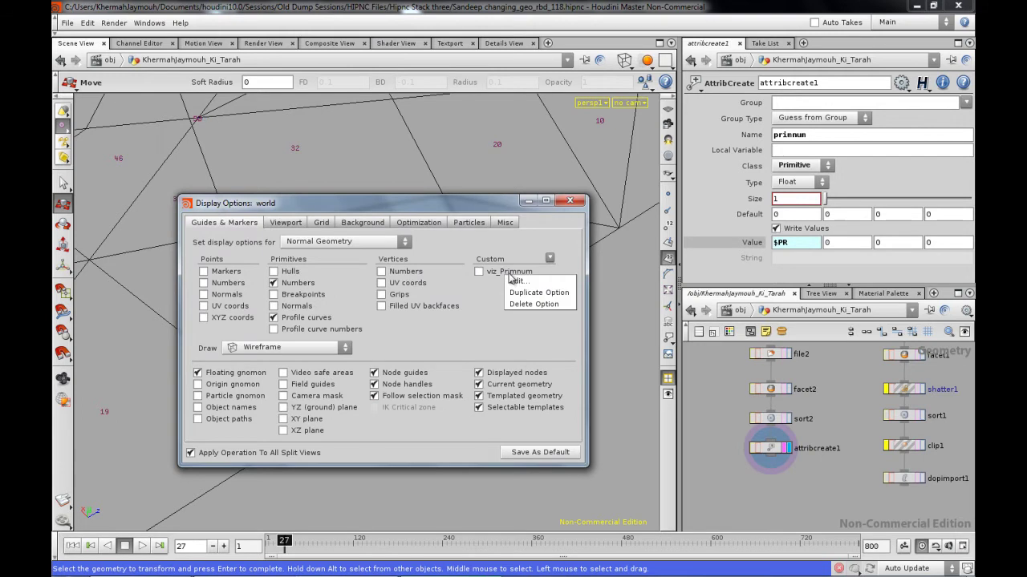
click(520, 283)
click(453, 304)
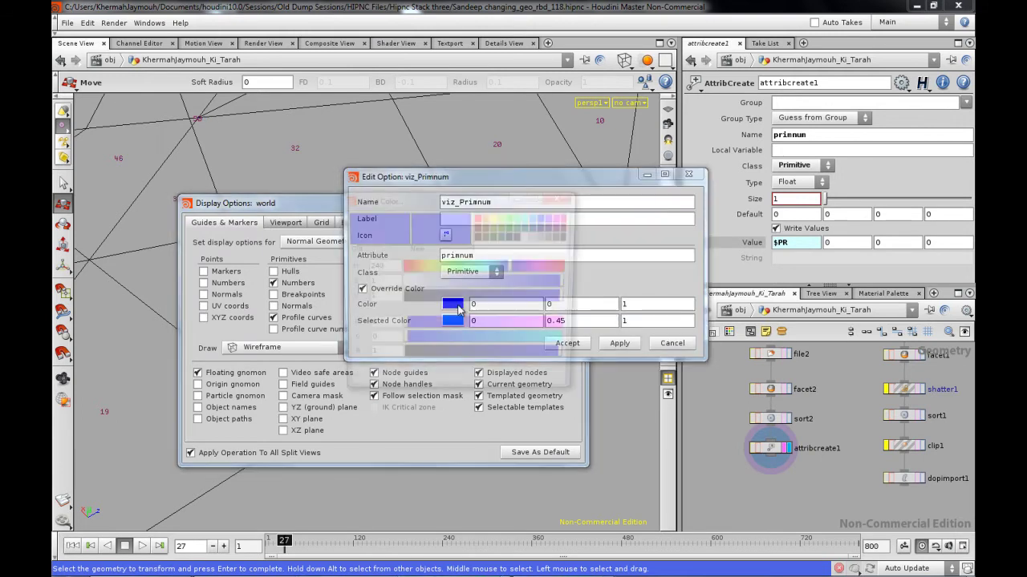
click(456, 266)
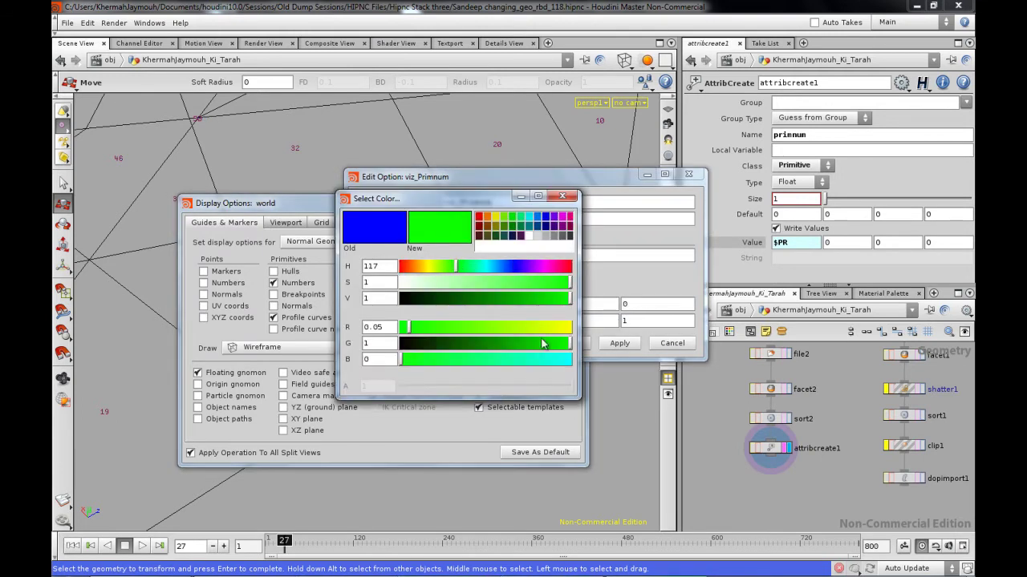
click(562, 196)
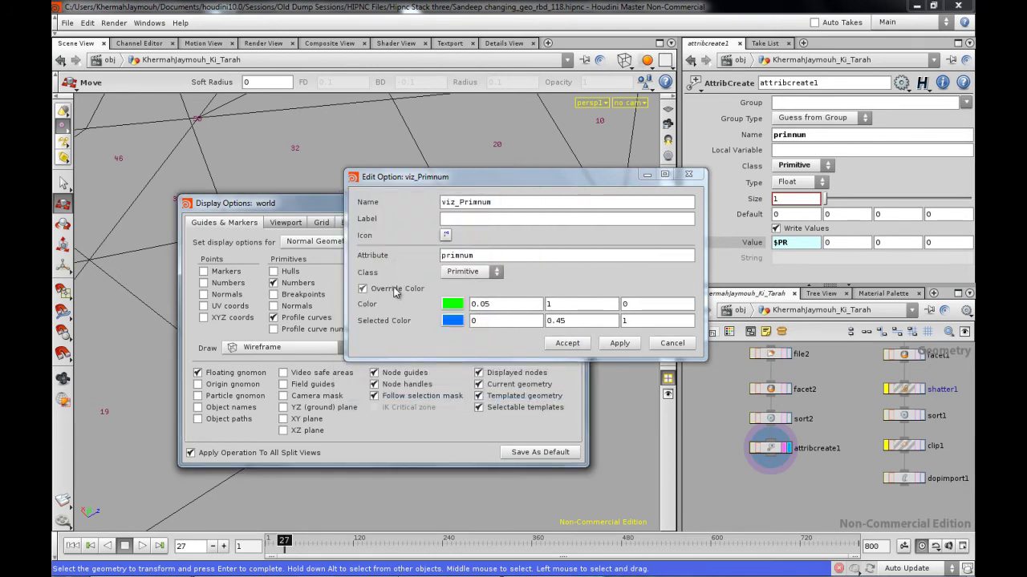
click(567, 343)
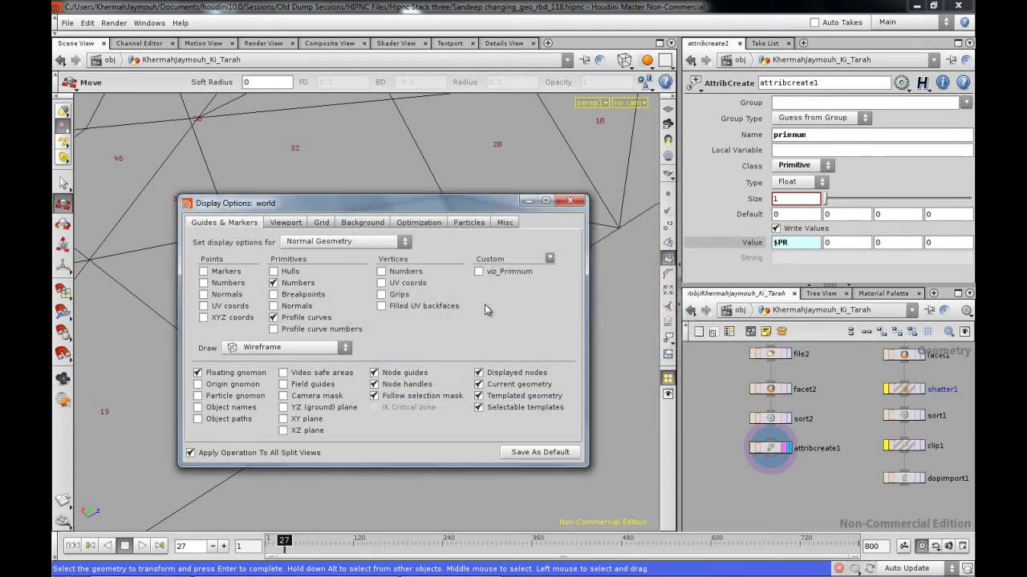
click(571, 201)
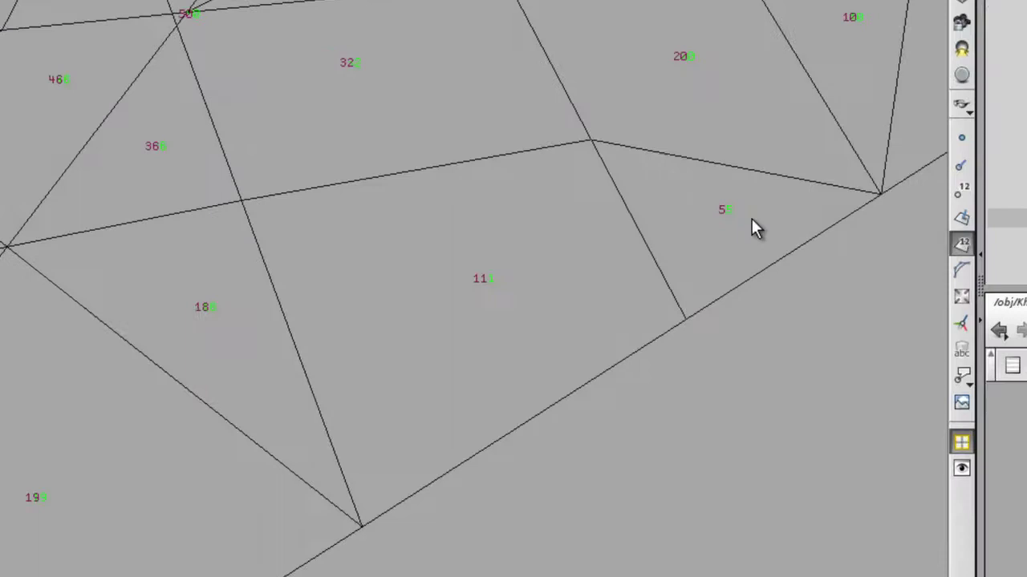
- Turn off both the viz_Primnum text and the primitive numbers in the viewport, leaving the full grid in view
right_click(660, 323)
click(620, 323)
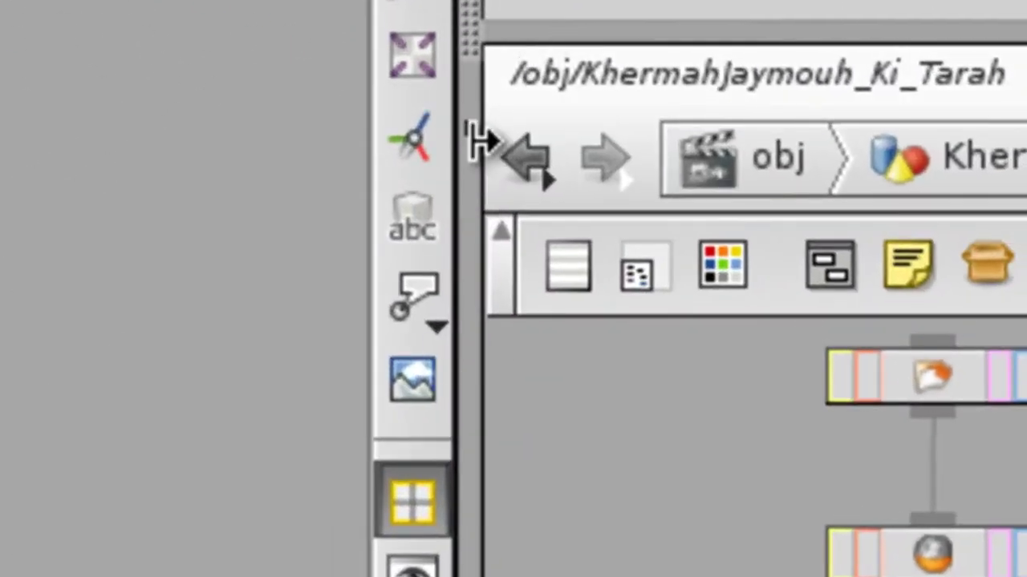
click(401, 317)
click(545, 377)
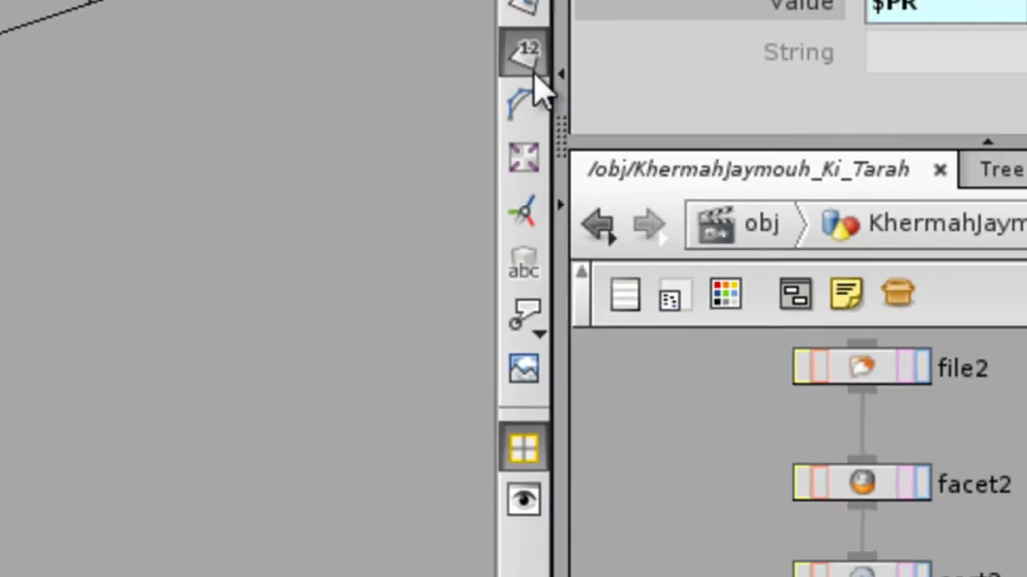
click(532, 69)
scroll(367, 307, down, 3)
middle_drag(366, 307, 444, 337)
drag(442, 337, 401, 344)
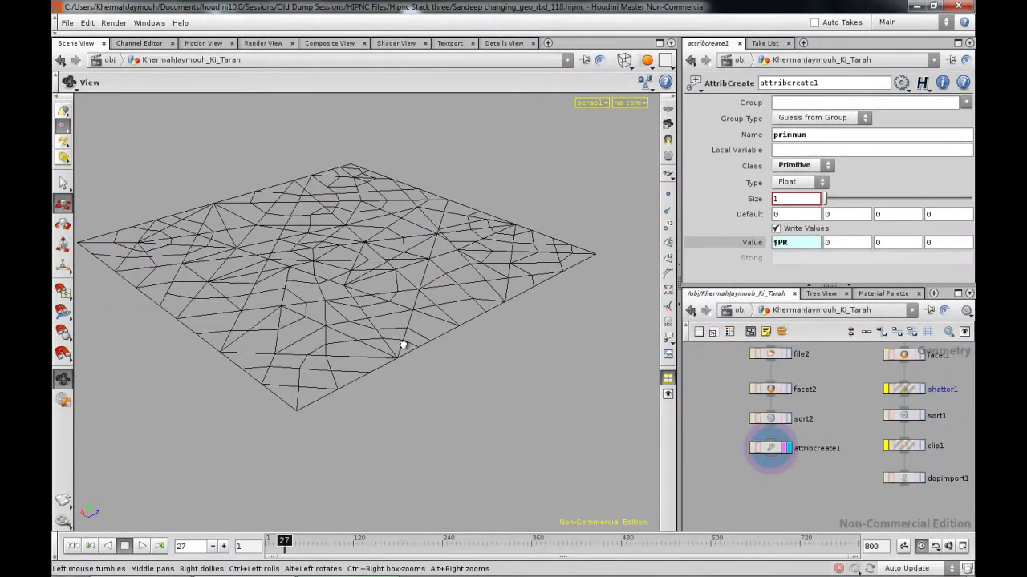
key(t)
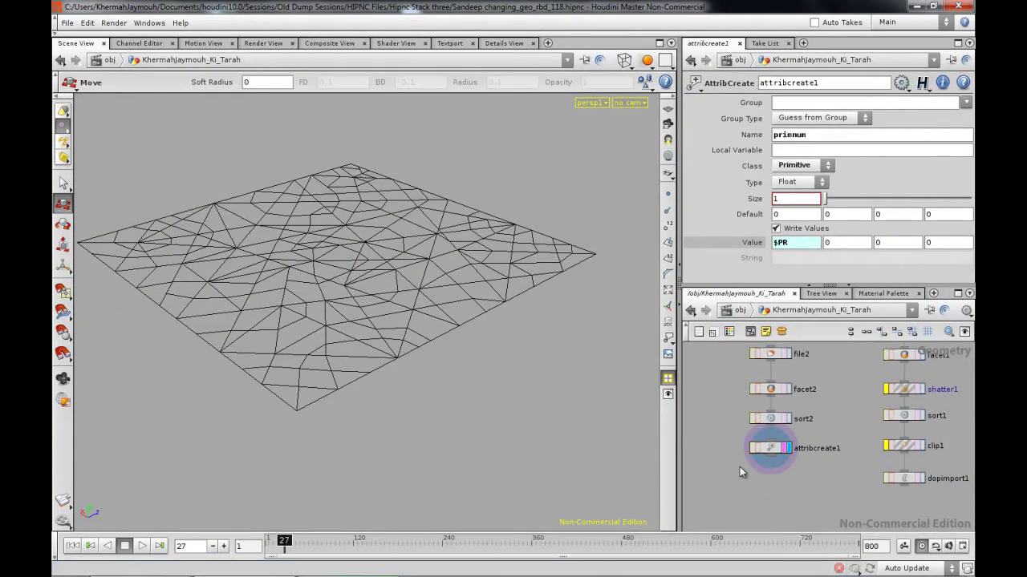
- Add an Extrude node below attribcreate1 and make it the displayed node
middle_drag(766, 464, 762, 424)
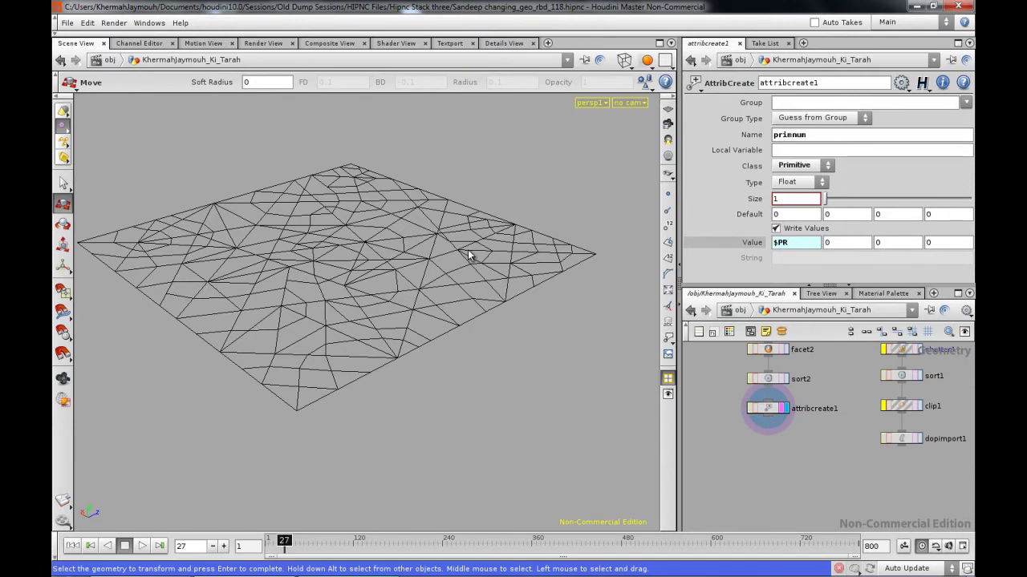
drag(348, 339, 435, 282)
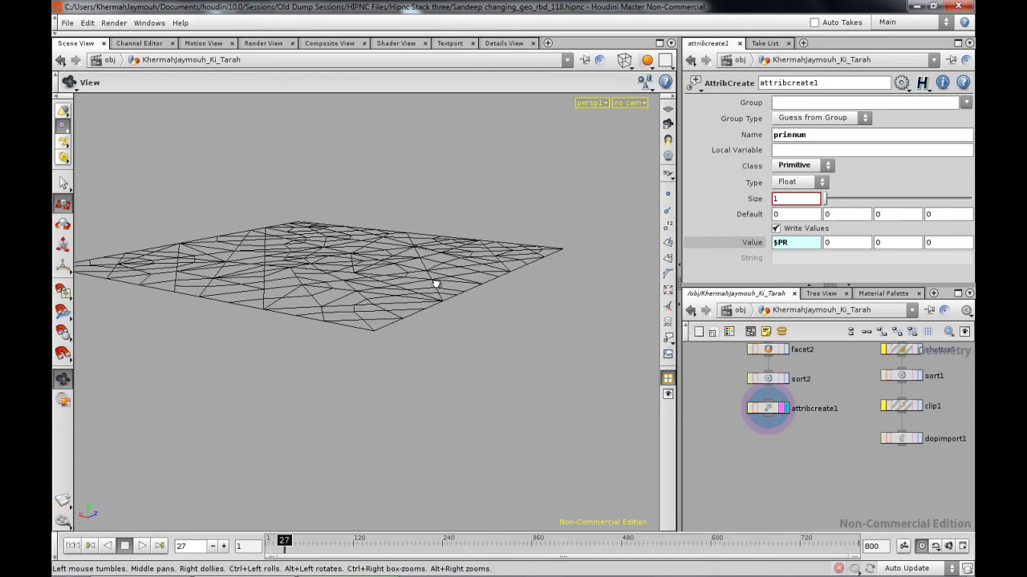
drag(365, 335, 733, 422)
key(t)
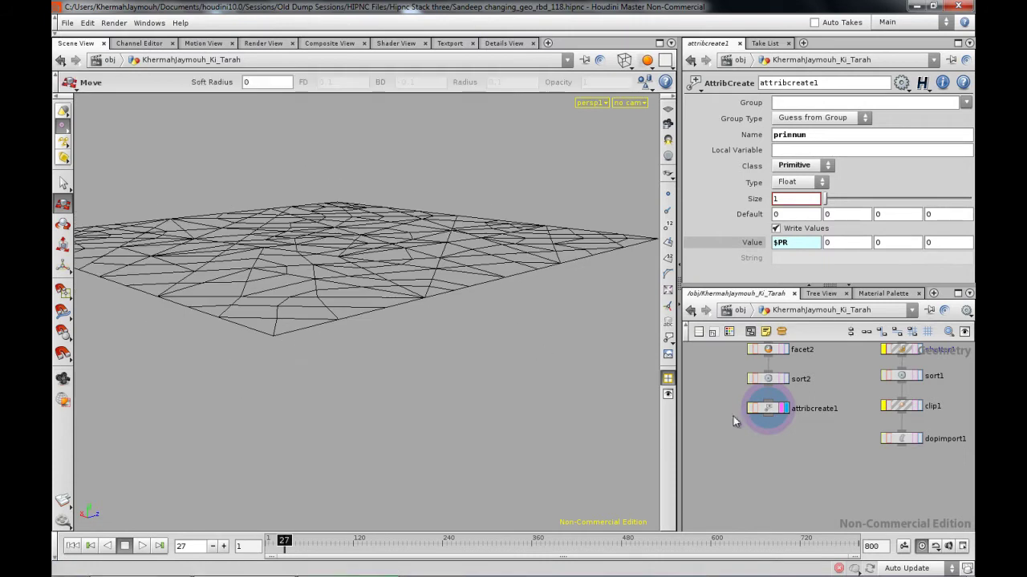
key(Tab)
text(Extrude)
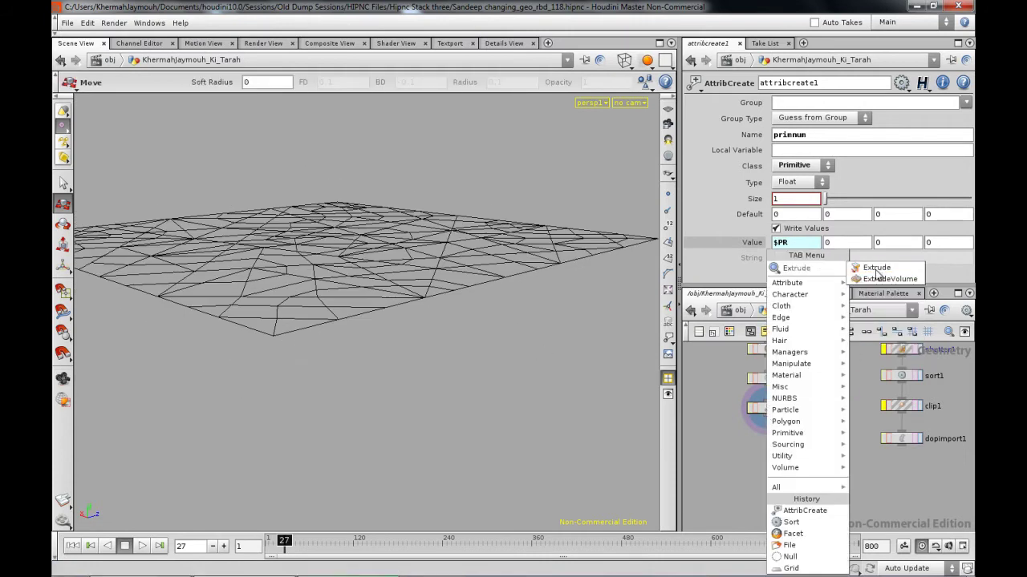
click(879, 270)
click(774, 432)
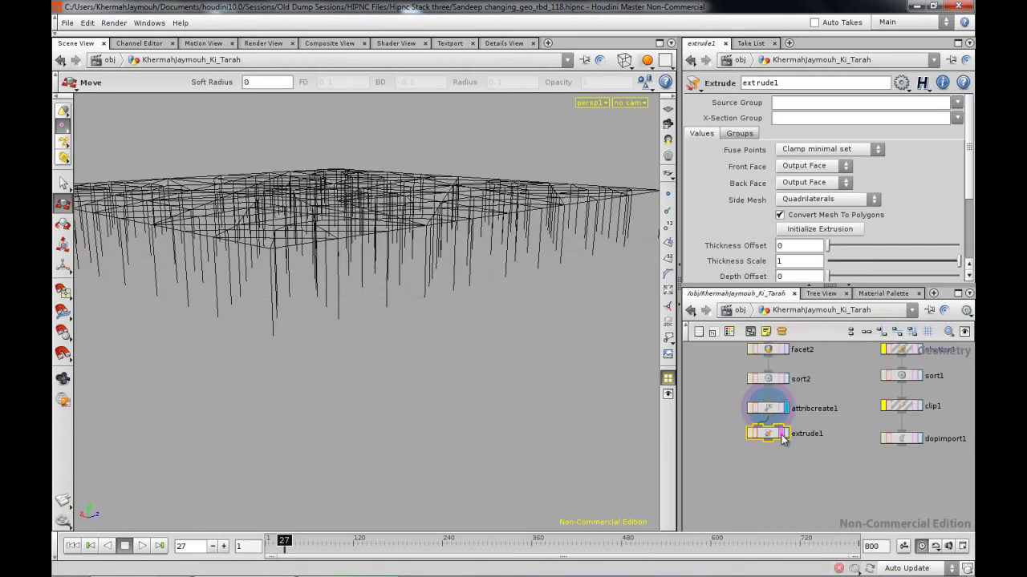
click(786, 435)
- Switch the viewport to shaded display and initialize the extrusion on the extrude1 node
middle_drag(719, 428, 727, 458)
key(shift+w)
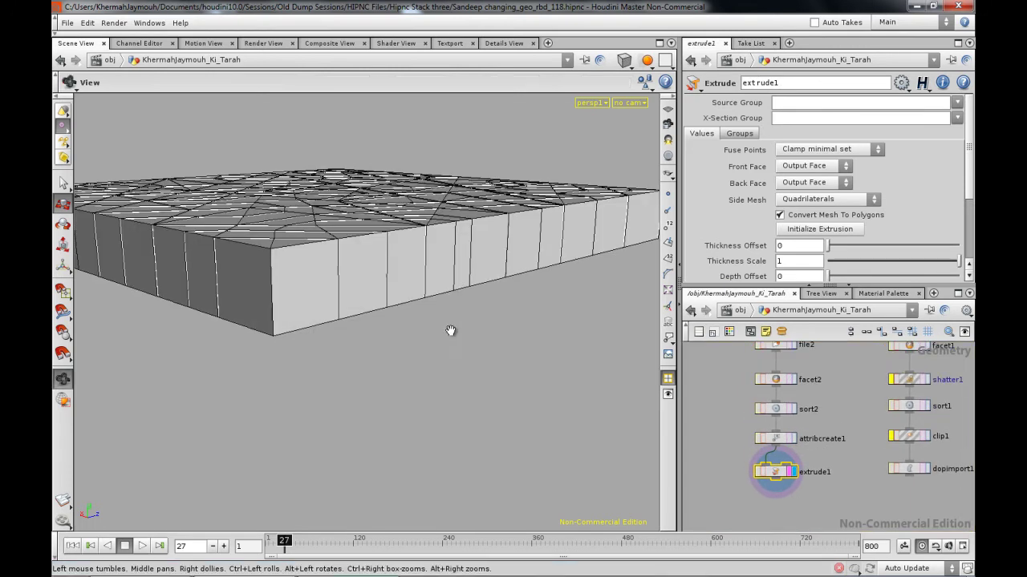
alt+drag(382, 364, 437, 379)
alt+right_drag(437, 380, 465, 407)
alt+middle_drag(465, 408, 514, 426)
alt+drag(465, 424, 459, 389)
click(810, 230)
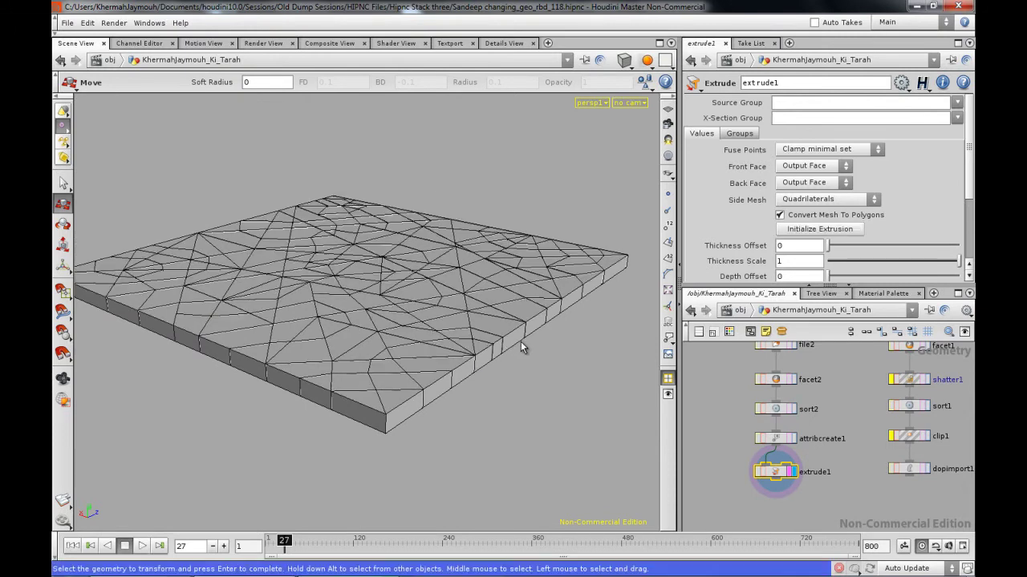
key(Escape)
mouse_move(466, 371)
mouse_down()
mouse_move(516, 309)
mouse_move(475, 356)
mouse_move(451, 408)
mouse_move(492, 378)
mouse_move(451, 374)
mouse_move(476, 328)
mouse_move(458, 296)
mouse_move(447, 376)
mouse_up()
- Examine the extruded slab and inspect the node information of attribcreate1 in the network
middle_drag(744, 467, 727, 394)
right_drag(740, 422, 764, 426)
middle_drag(762, 431, 758, 478)
scroll(758, 477, up, 1)
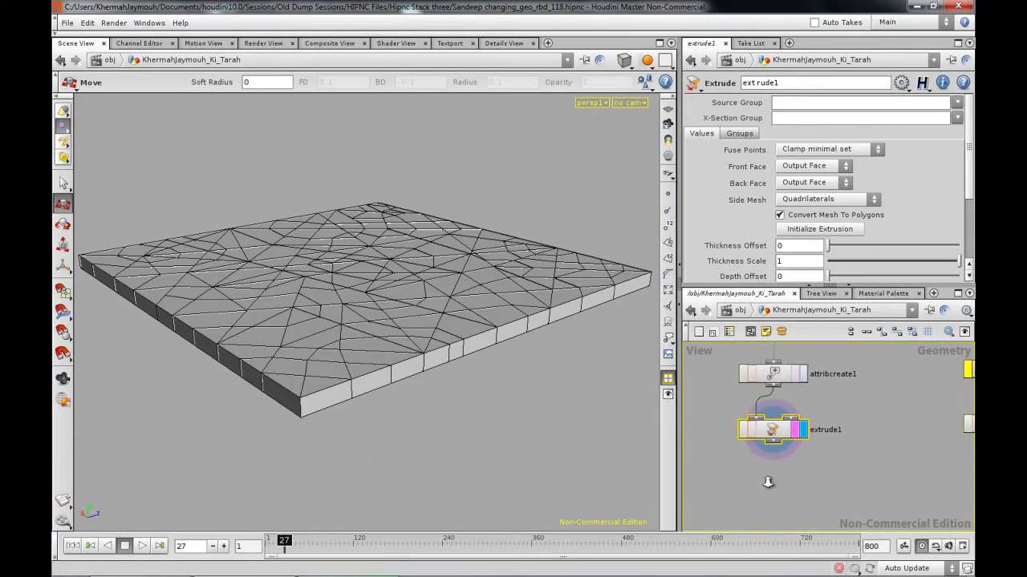
key(Escape)
drag(488, 419, 477, 389)
key(t)
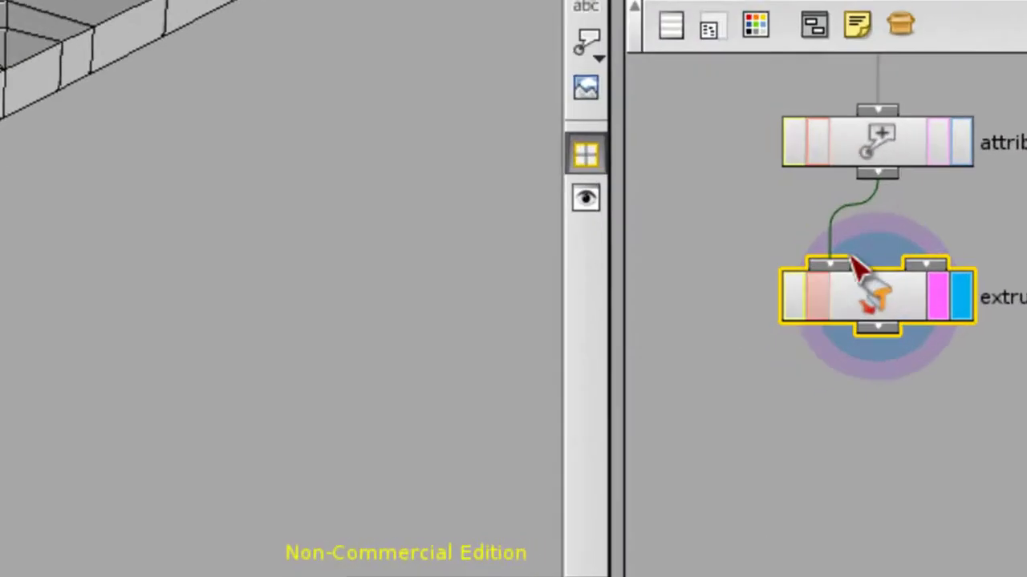
middle_click(779, 372)
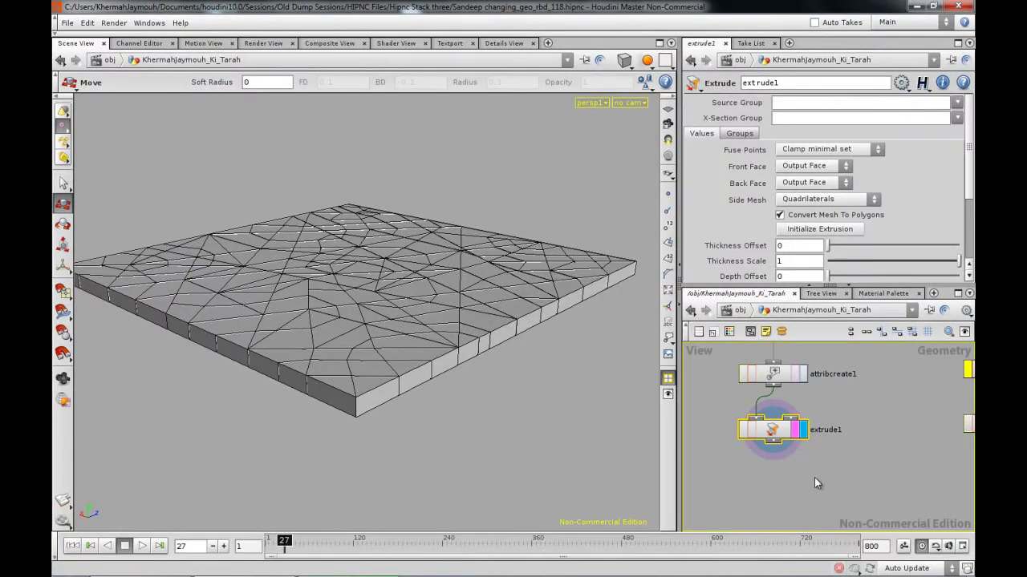
right_drag(955, 438, 924, 442)
scroll(782, 474, down, 3)
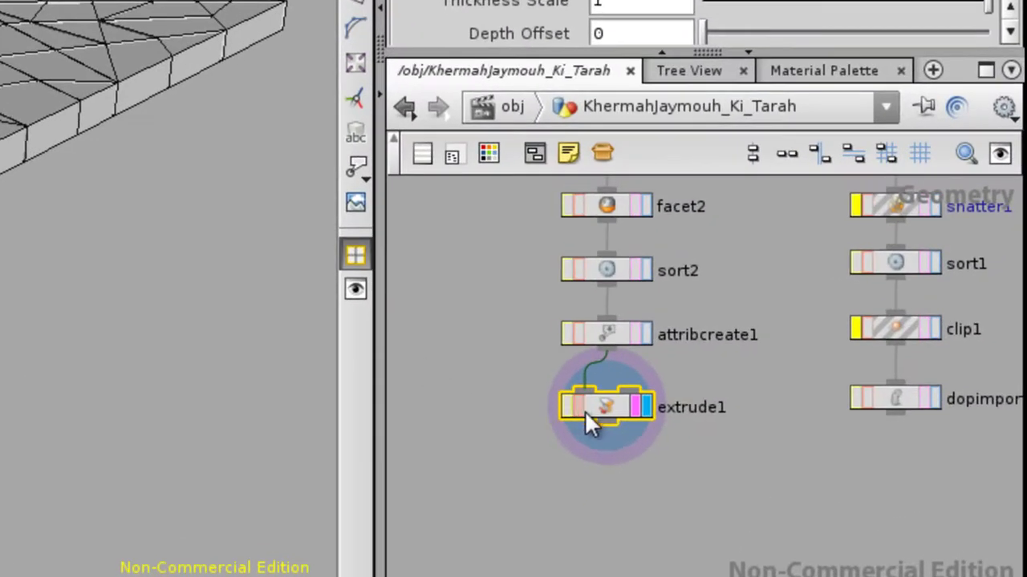
- Append a Partition node to extrude1 and make it the displayed node
key(Tab)
text(part)
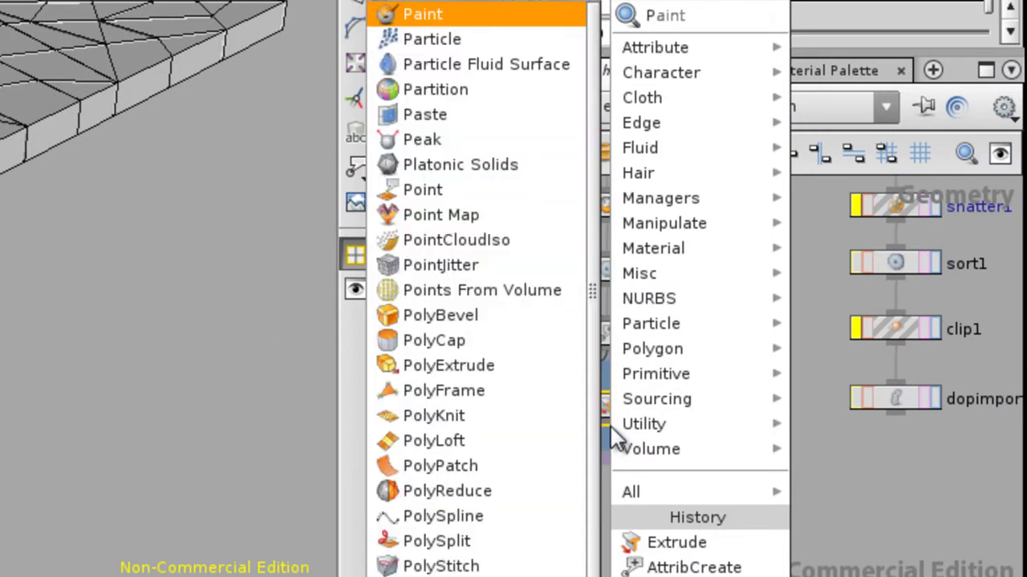
click(855, 66)
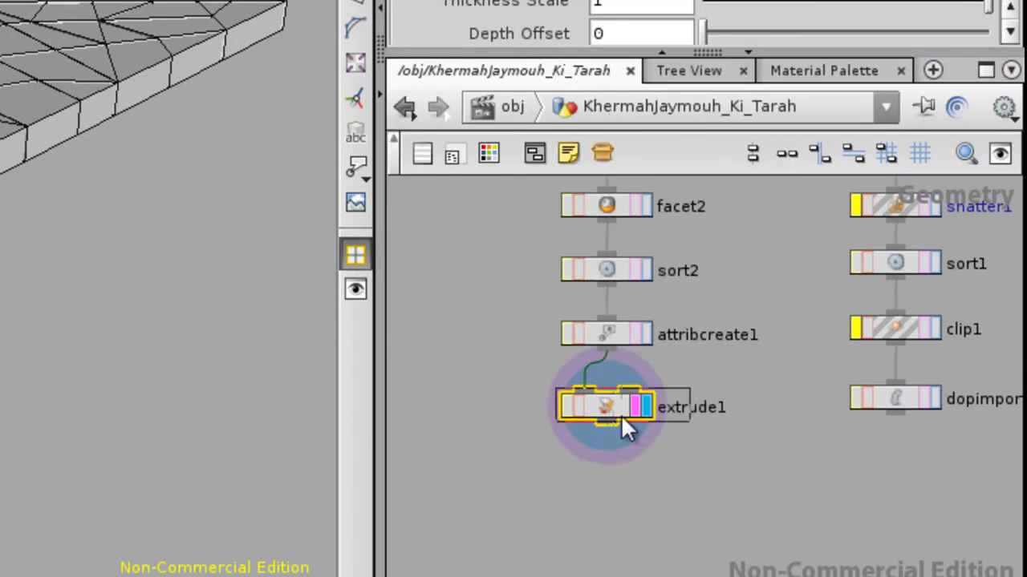
click(611, 494)
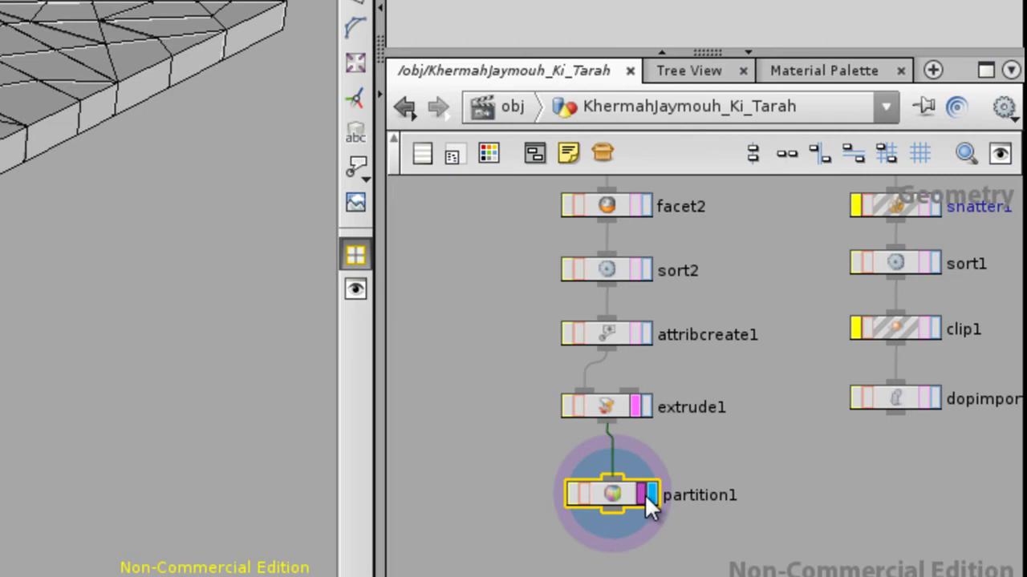
click(648, 494)
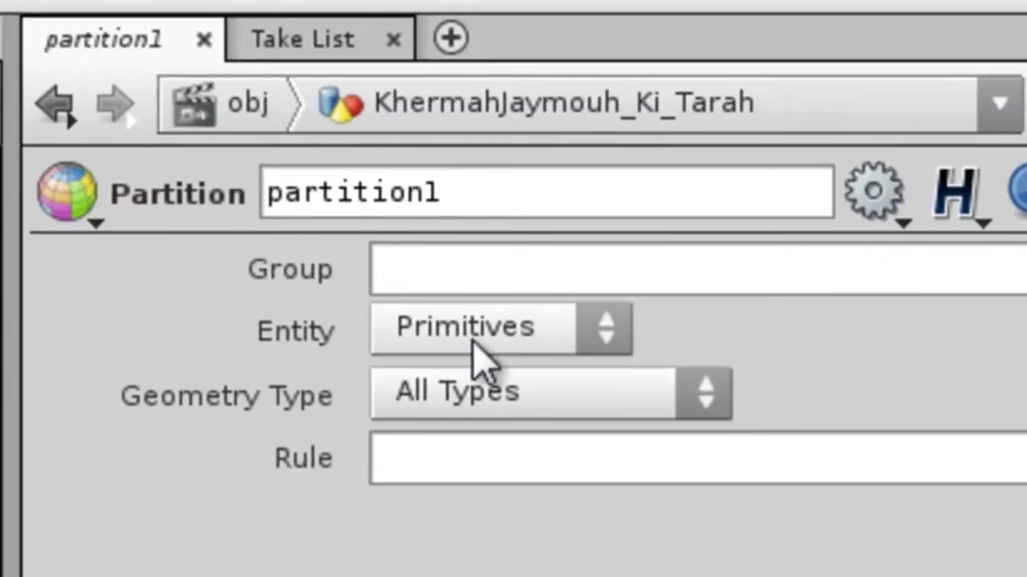
- Set the Rule of the partition1 node to piece_$PRIMNUM
click(433, 464)
text(piece_$)
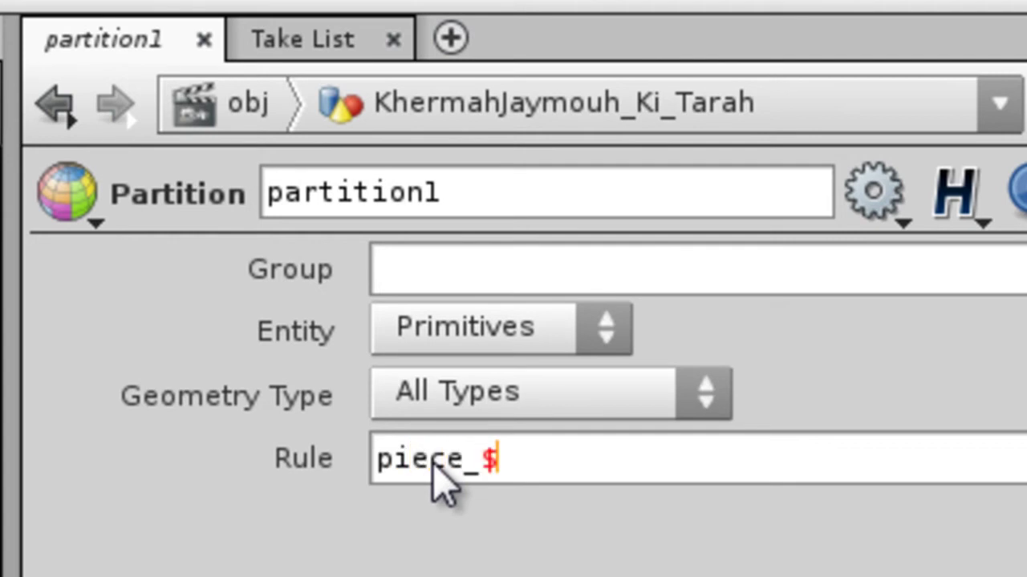
text(PRIMNI)
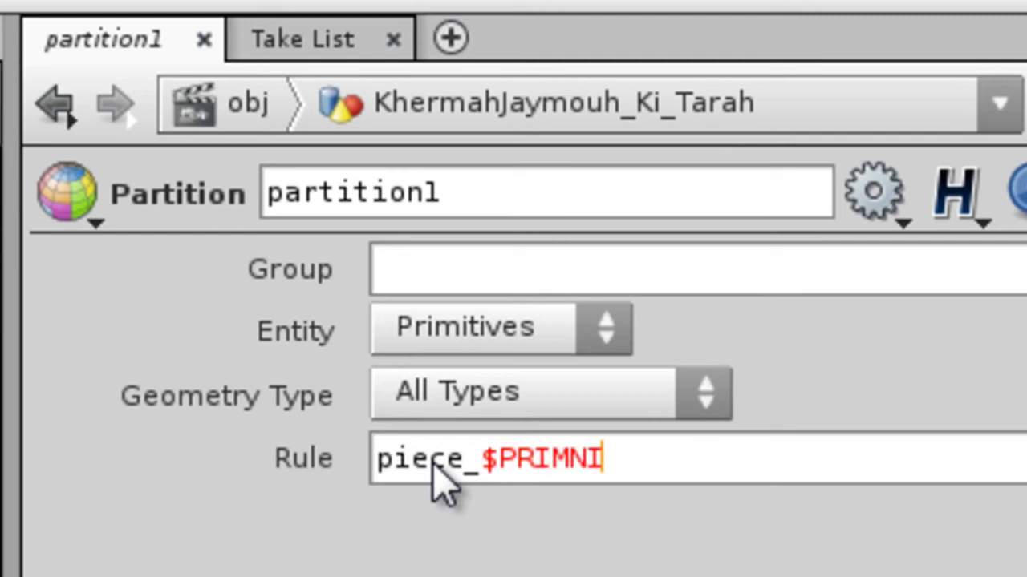
text(NUM)
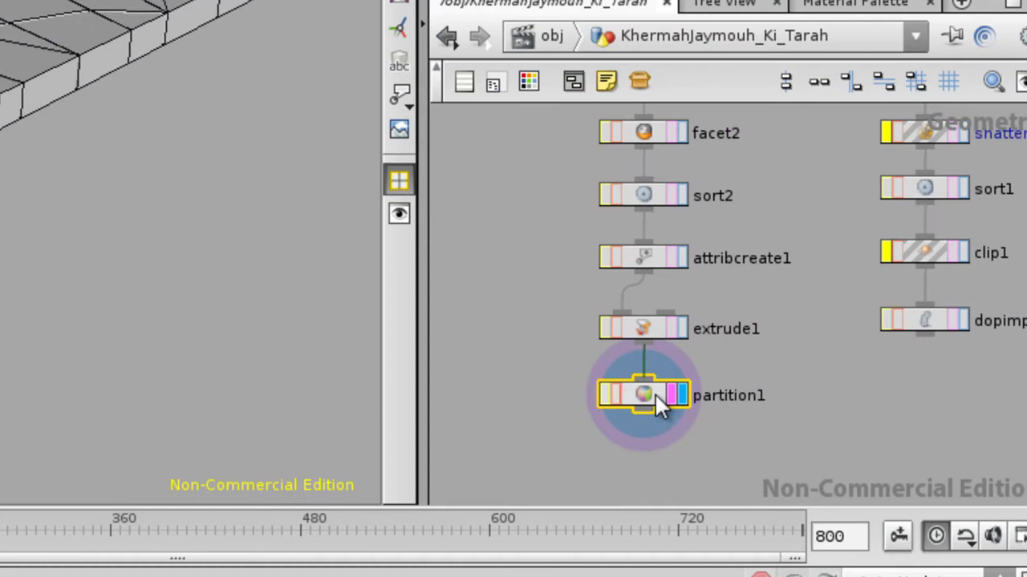
- Inspect the node information of partition1 and of the source node file2
middle_click(655, 393)
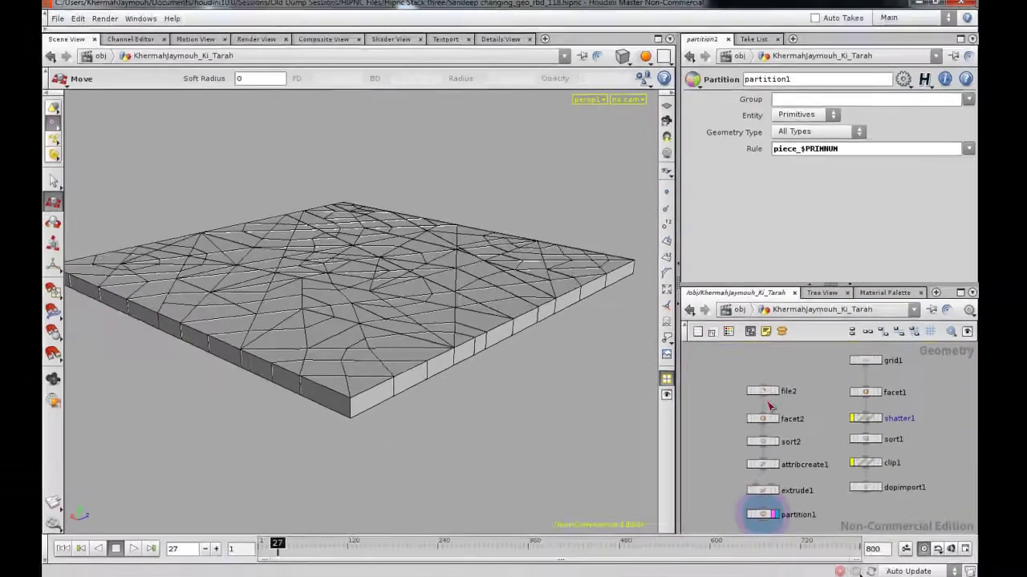
middle_click(764, 393)
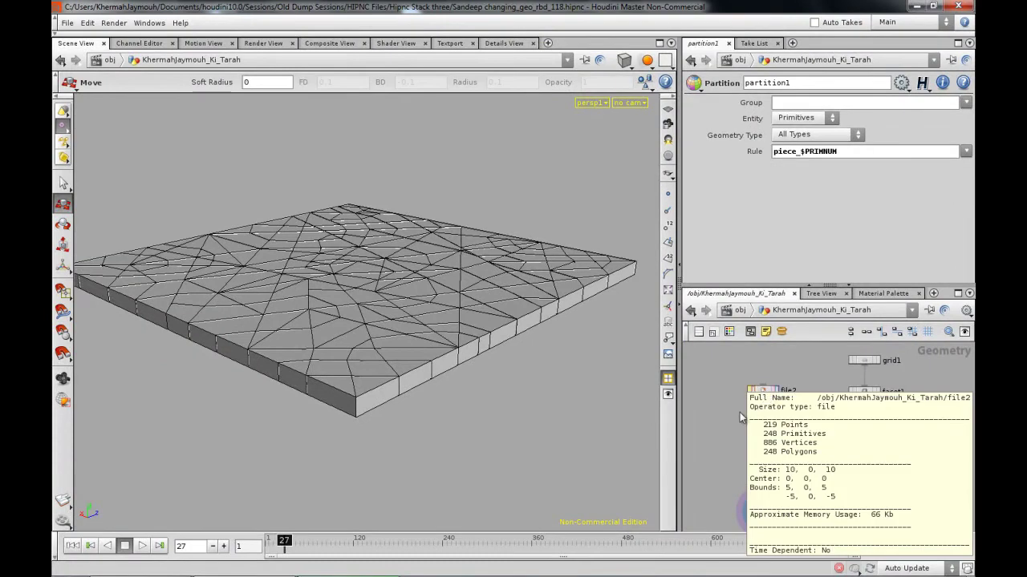
mouse_move(727, 467)
middle_down()
mouse_move(730, 424)
mouse_move(731, 465)
middle_up()
- Display file2 and examine the flat fractured grid before extrusion
click(771, 390)
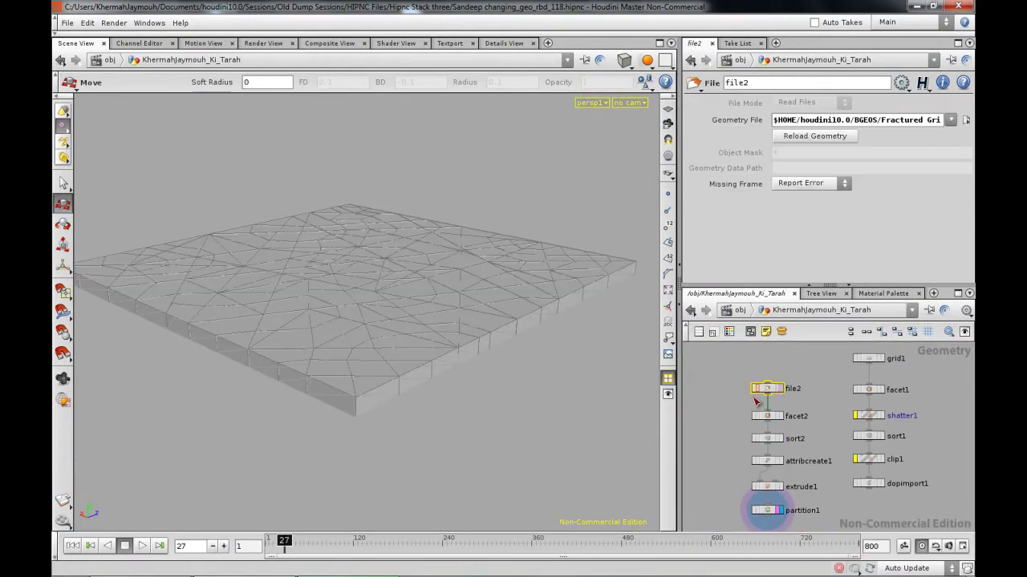
click(778, 390)
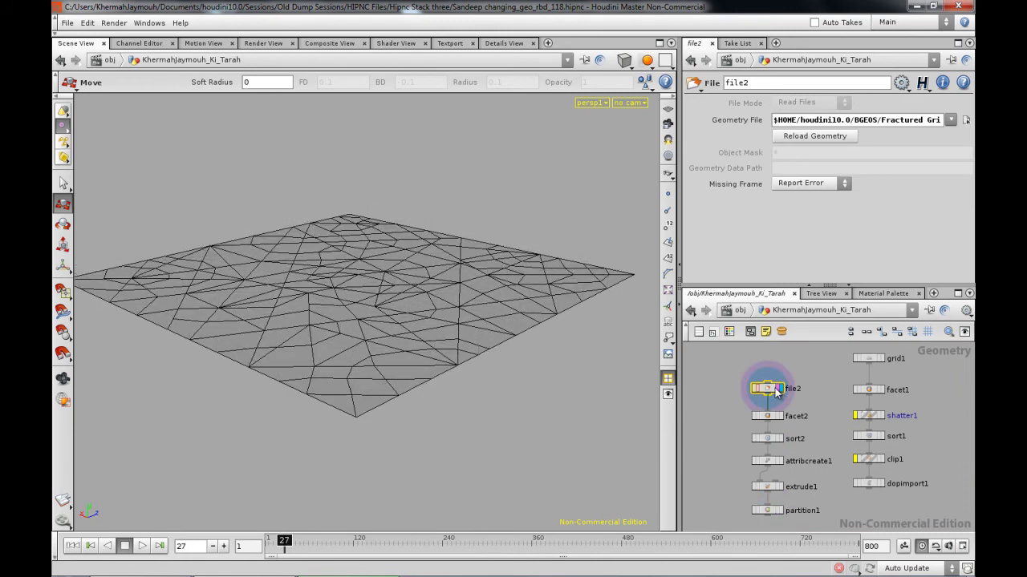
alt+drag(470, 324, 454, 261)
alt+middle_drag(737, 470, 720, 405)
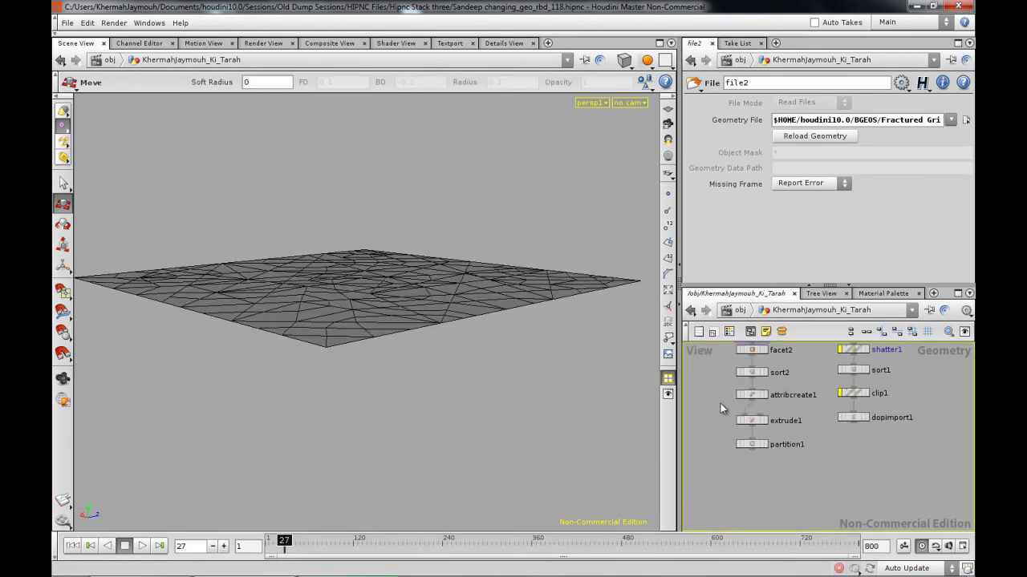
alt+right_drag(734, 413, 825, 452)
alt+middle_drag(824, 452, 830, 434)
- Inspect the primitive groups in partition1's node information, and make partition1 the displayed node to view the extruded slab
middle_click(789, 483)
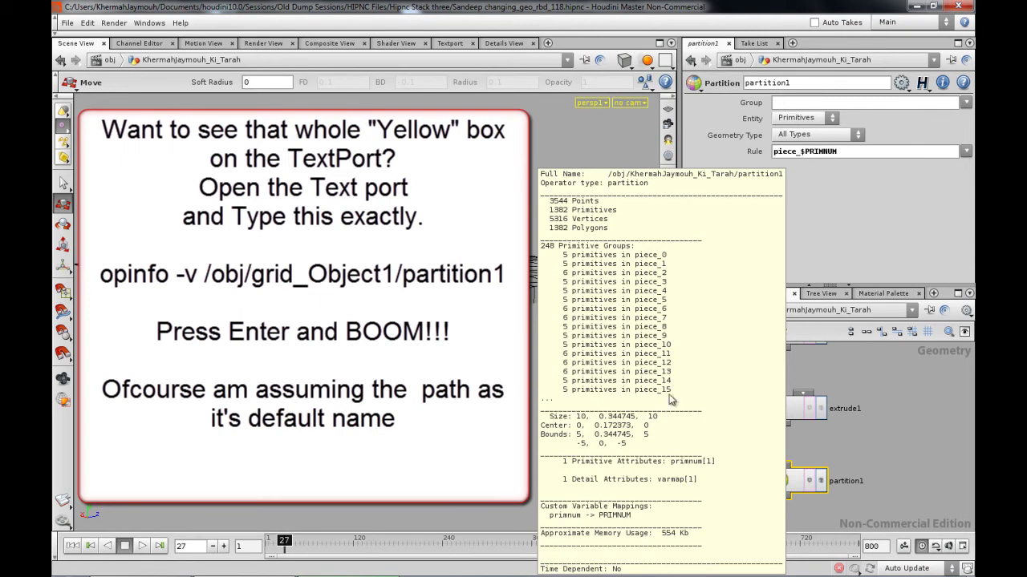
click(821, 481)
click(809, 481)
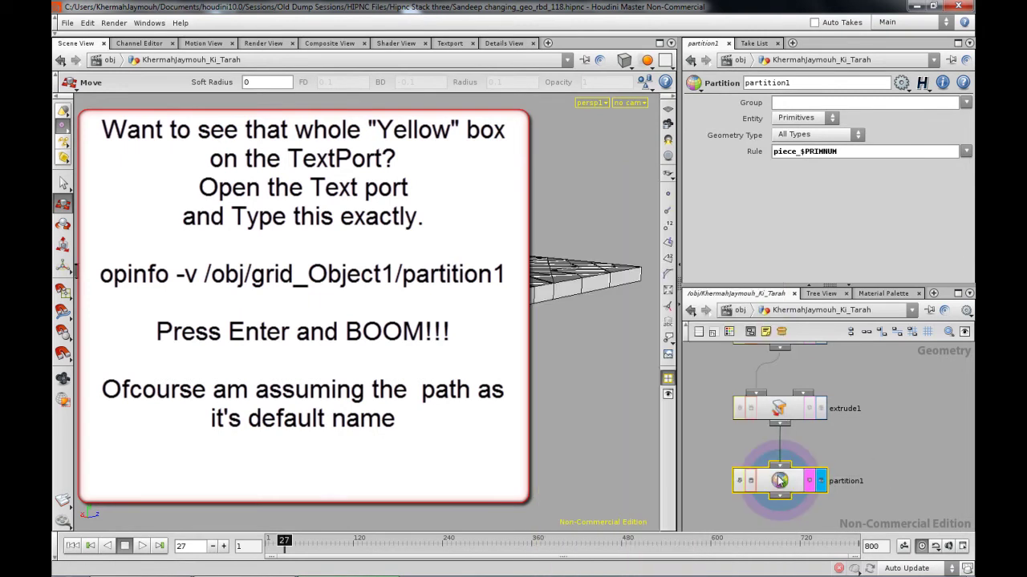
scroll(790, 482, down, 5)
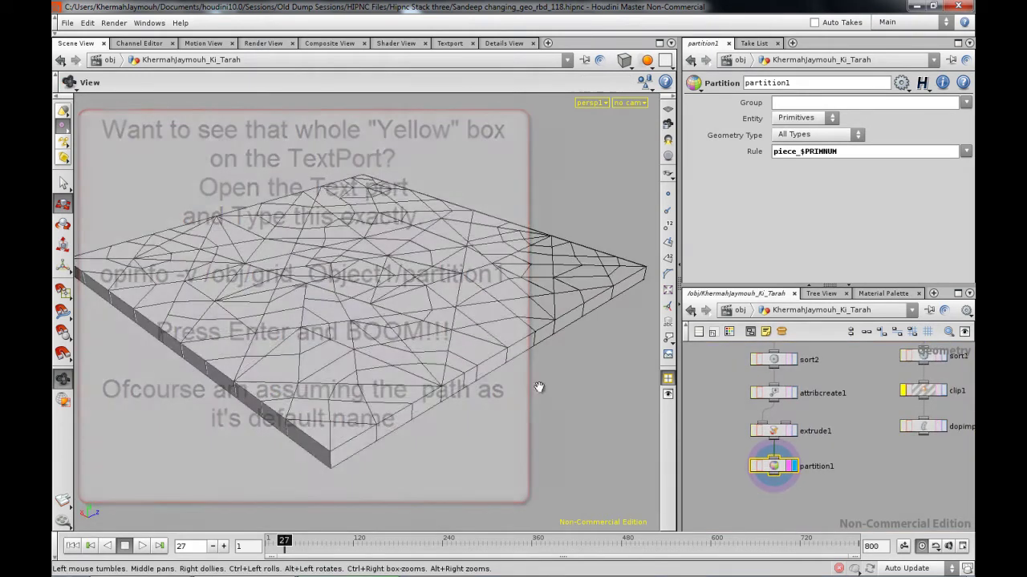
mouse_move(740, 429)
middle_down()
mouse_move(733, 491)
mouse_move(732, 429)
middle_up()
alt+drag(437, 449, 459, 380)
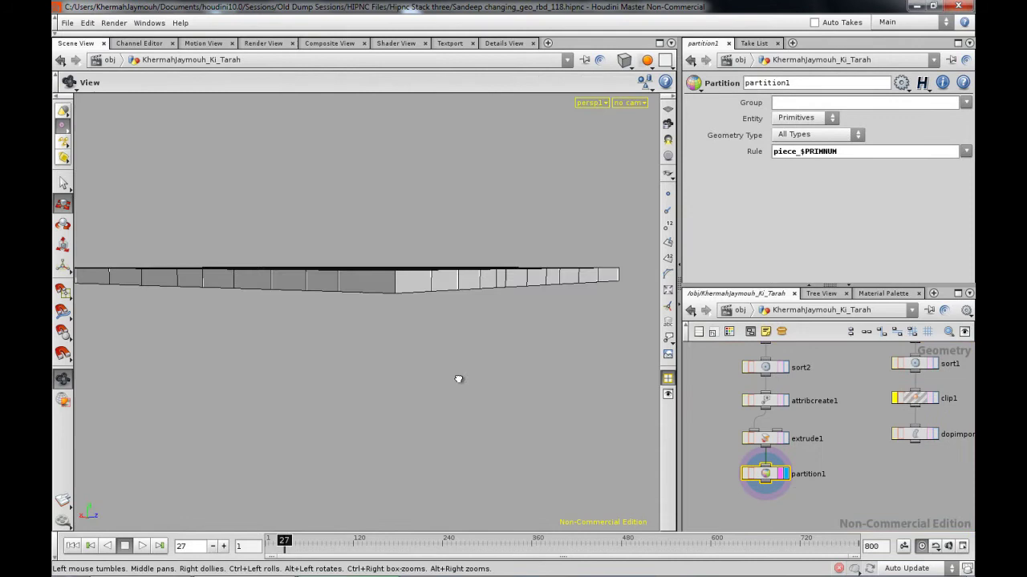
alt+right_drag(482, 386, 416, 373)
drag(416, 372, 426, 388)
key(t)
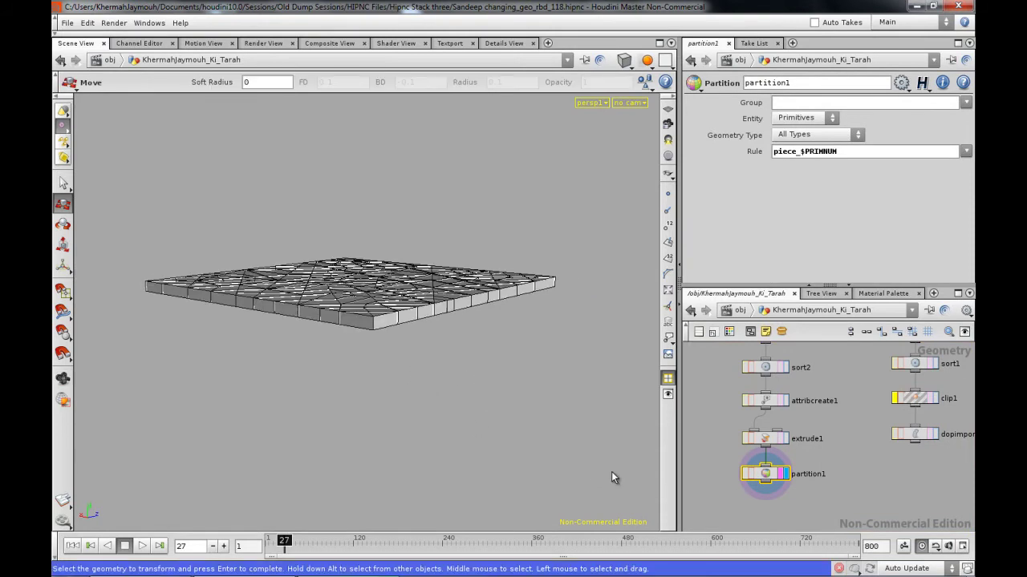
- Append a Null node to partition1, make it the displayed node, and name it RBD_Tut_Gaya
middle_drag(750, 481, 760, 410)
key(Tab)
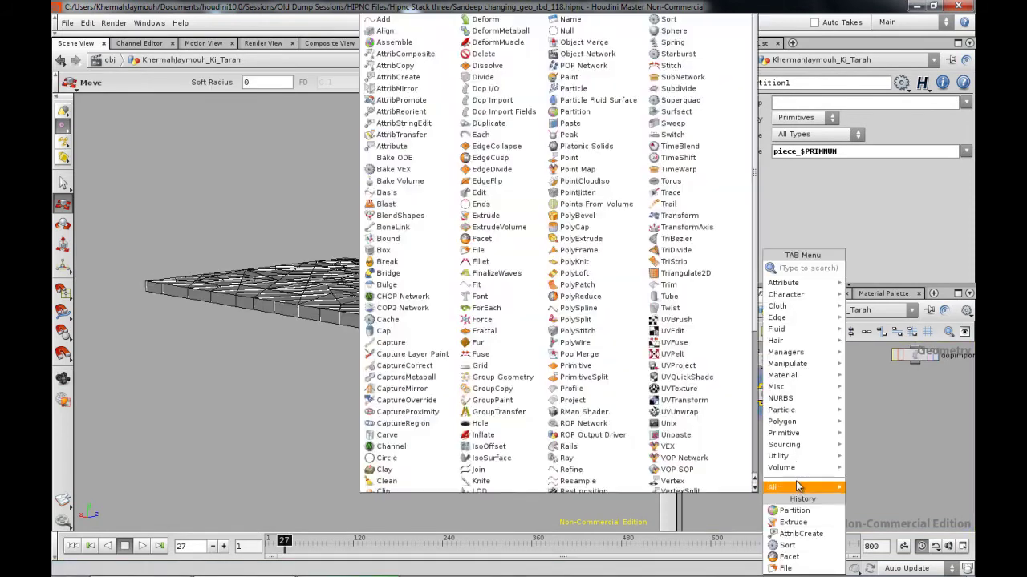
mouse_move(780, 456)
click(739, 469)
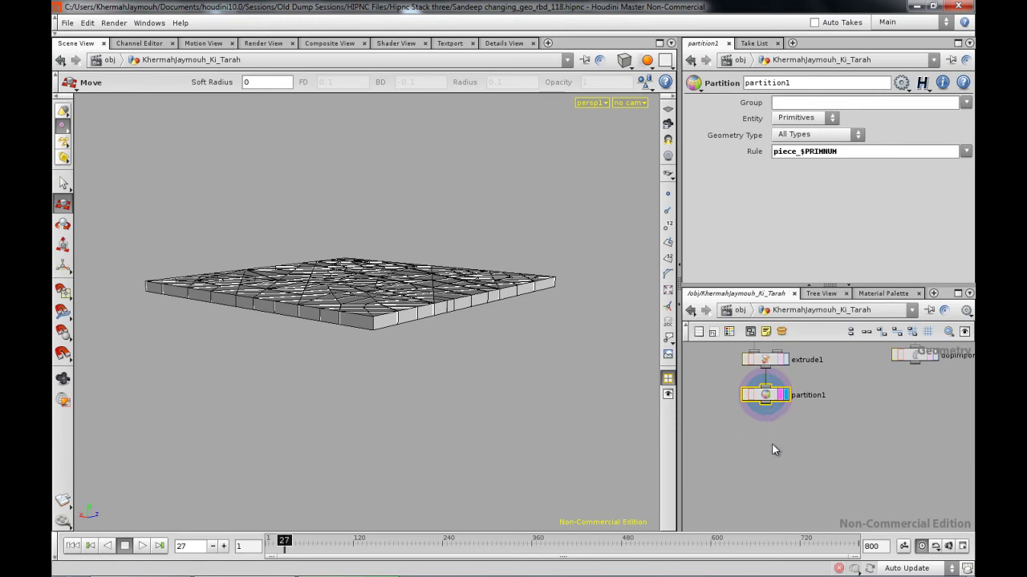
click(773, 445)
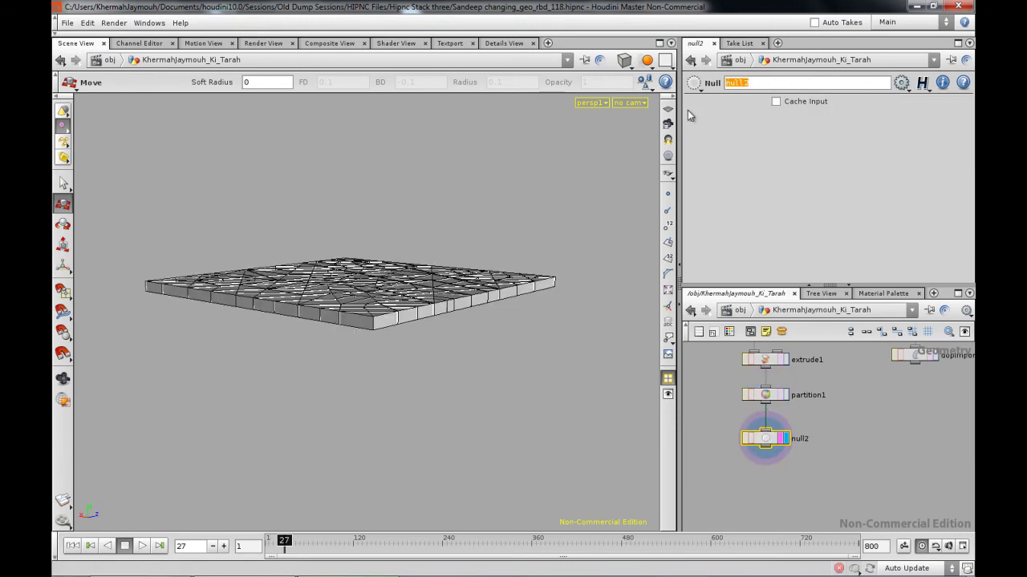
text(RBD_Tut_Gaya)
key(Return)
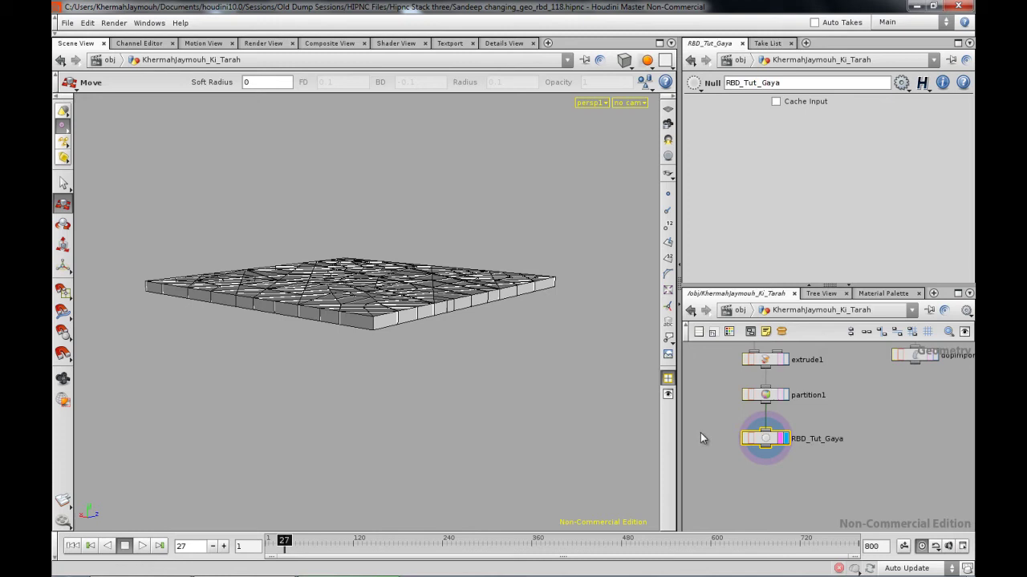
- Add a DOP Network beside the RBD_Tut_Gaya node and name it Yeh_Sab_Girenge
key(space)
mouse_move(440, 344)
mouse_down()
mouse_move(339, 273)
mouse_move(474, 316)
mouse_move(498, 352)
mouse_move(421, 337)
mouse_move(372, 342)
mouse_move(419, 344)
mouse_move(385, 355)
mouse_move(426, 374)
mouse_move(461, 349)
mouse_move(436, 373)
mouse_move(449, 362)
mouse_up()
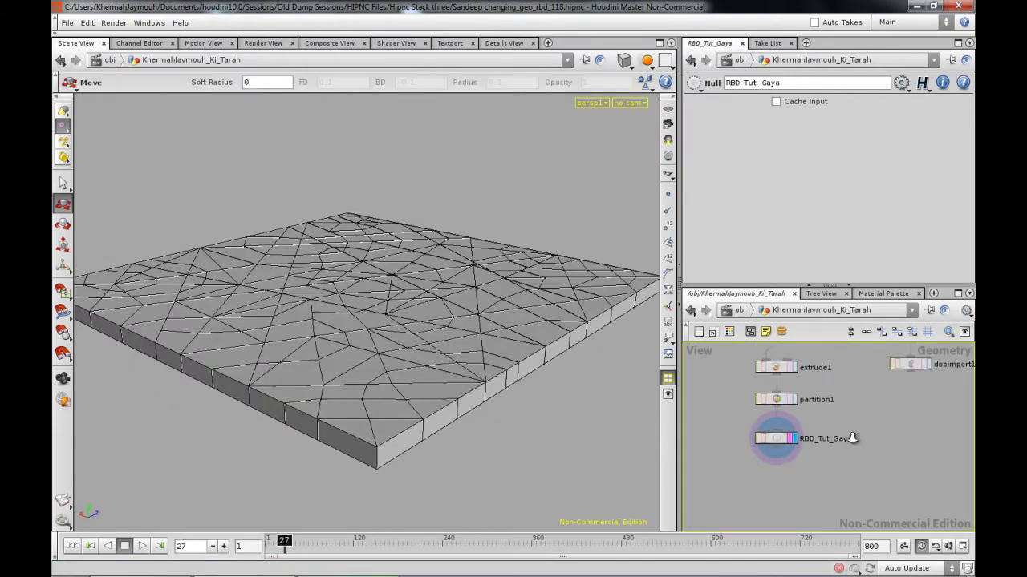
scroll(770, 433, down, 4)
key(Tab)
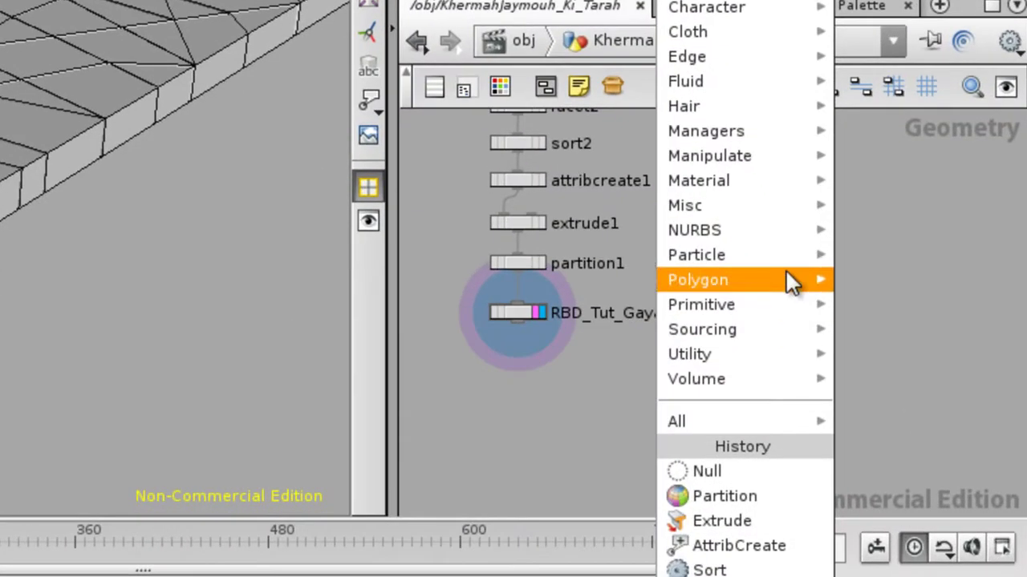
mouse_move(758, 227)
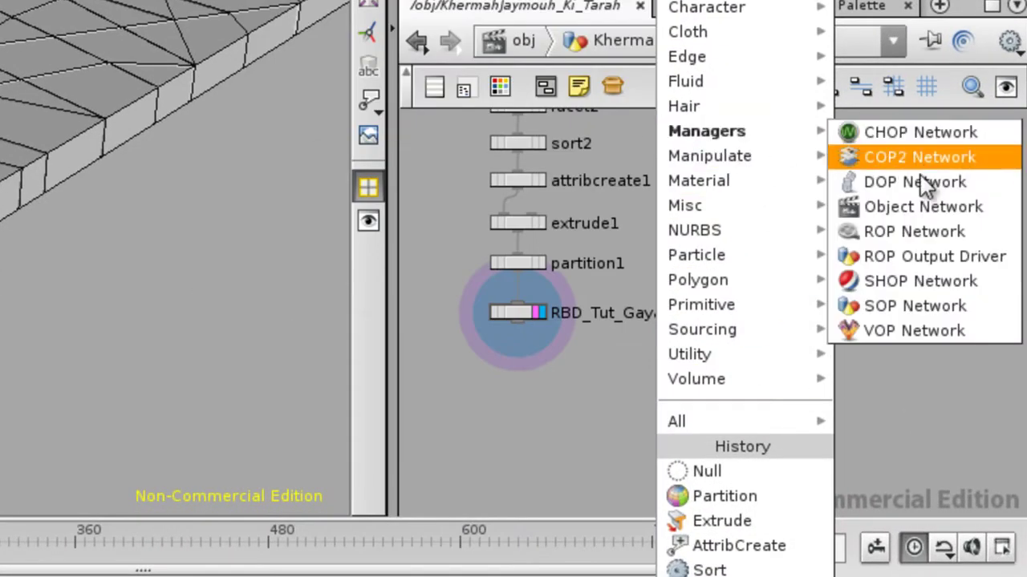
click(904, 222)
click(784, 313)
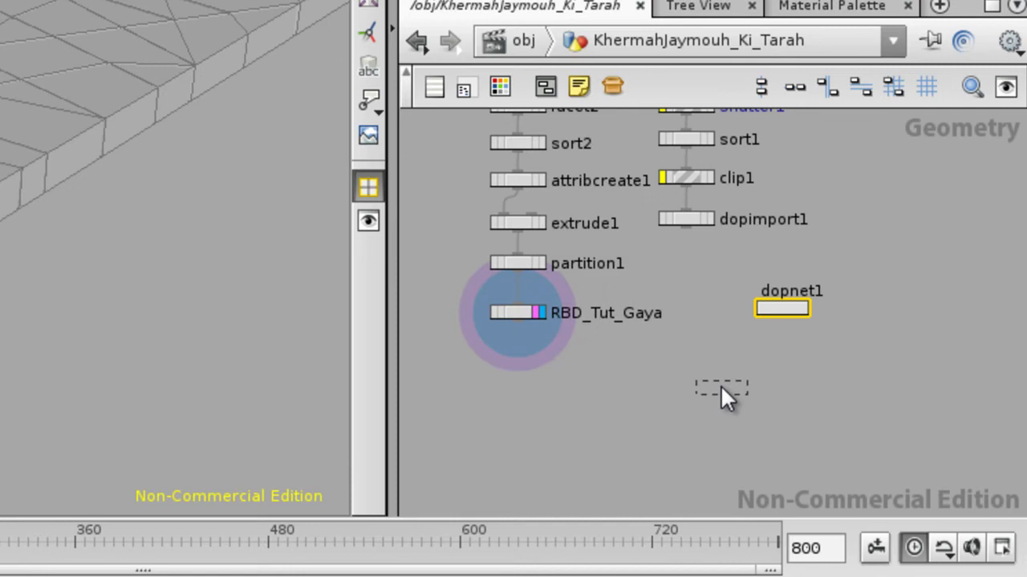
click(720, 389)
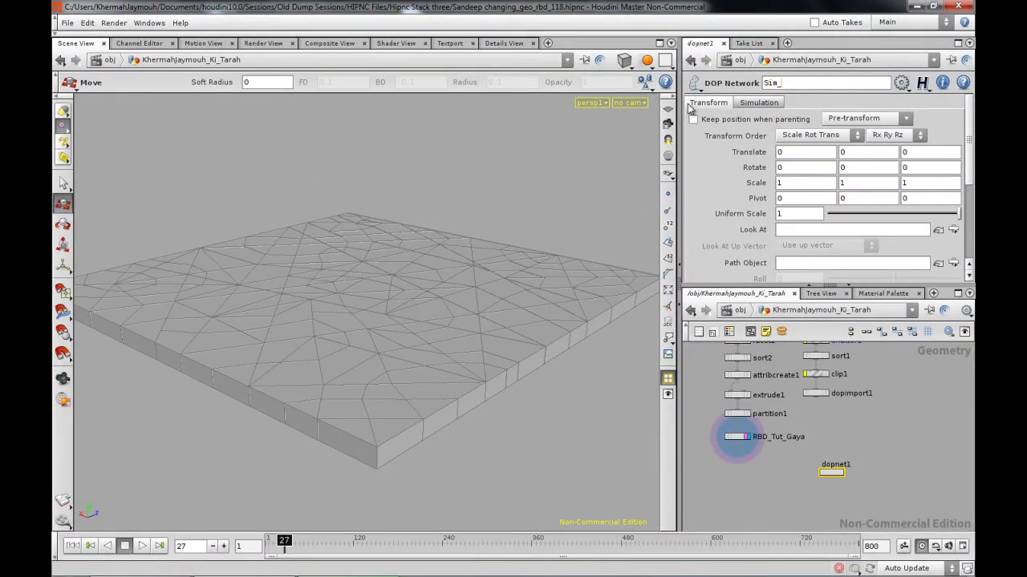
key(BackSpace)
key(BackSpace)
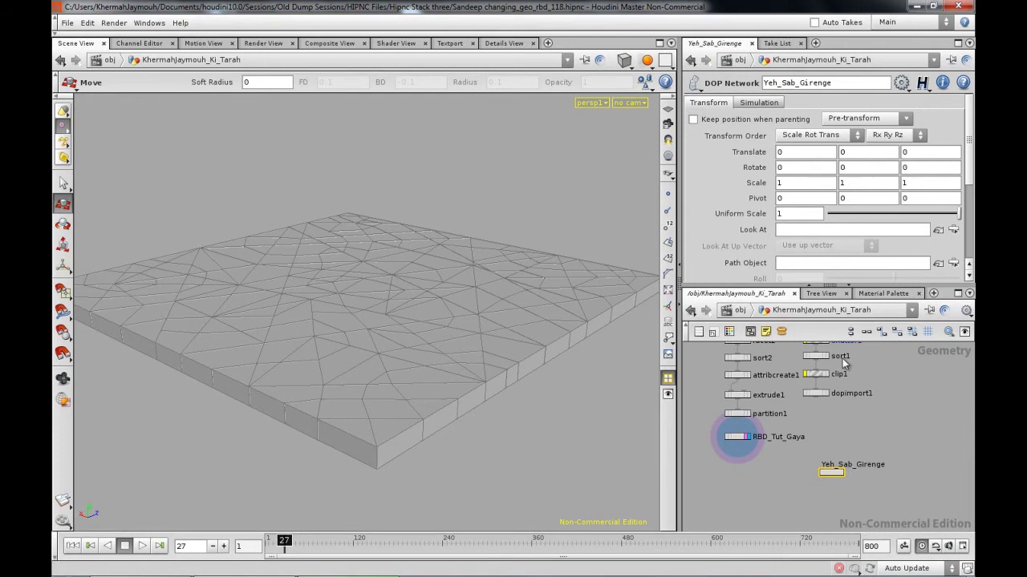
- Go inside the Yeh_Sab_Girenge network and add an RBD Fractured Object node
click(826, 425)
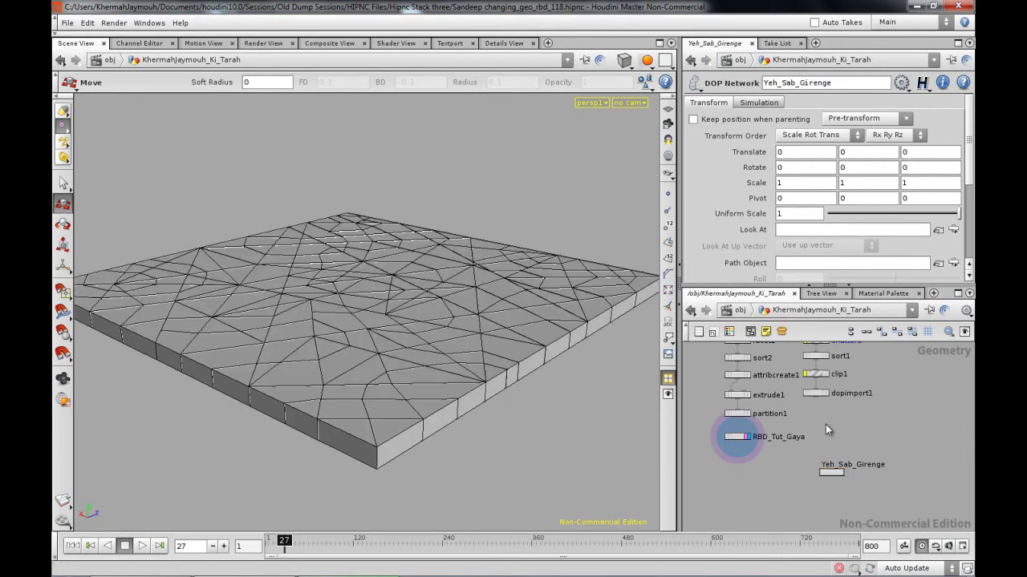
click(836, 474)
scroll(830, 472, up, 2)
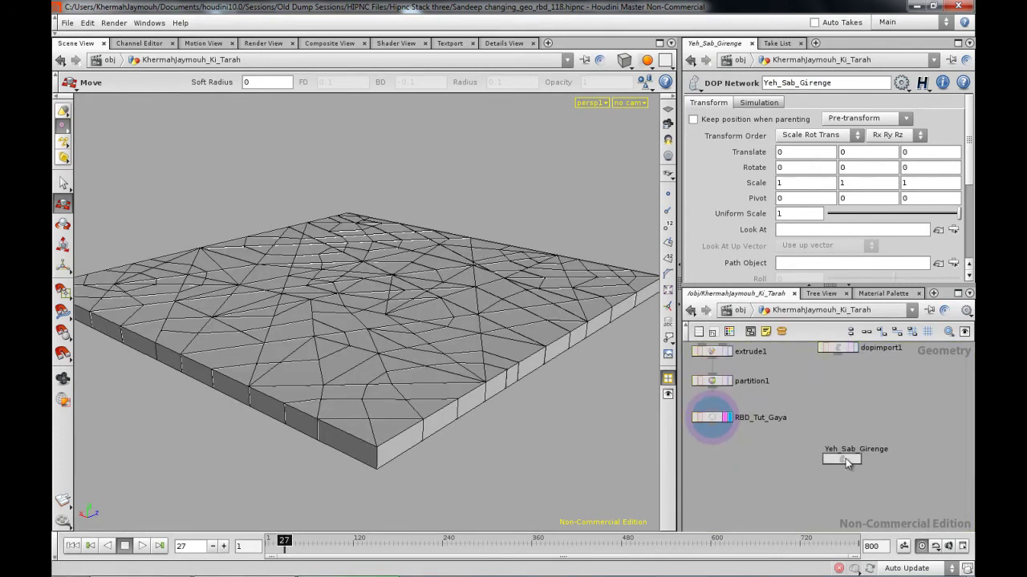
middle_drag(759, 452, 773, 487)
alt+drag(458, 299, 431, 304)
key(t)
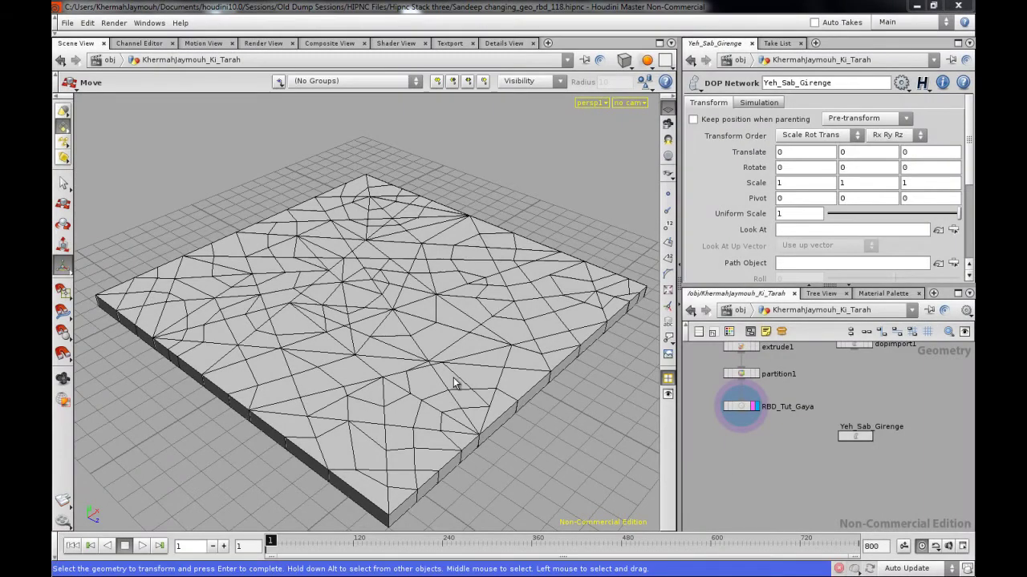
double_click(855, 436)
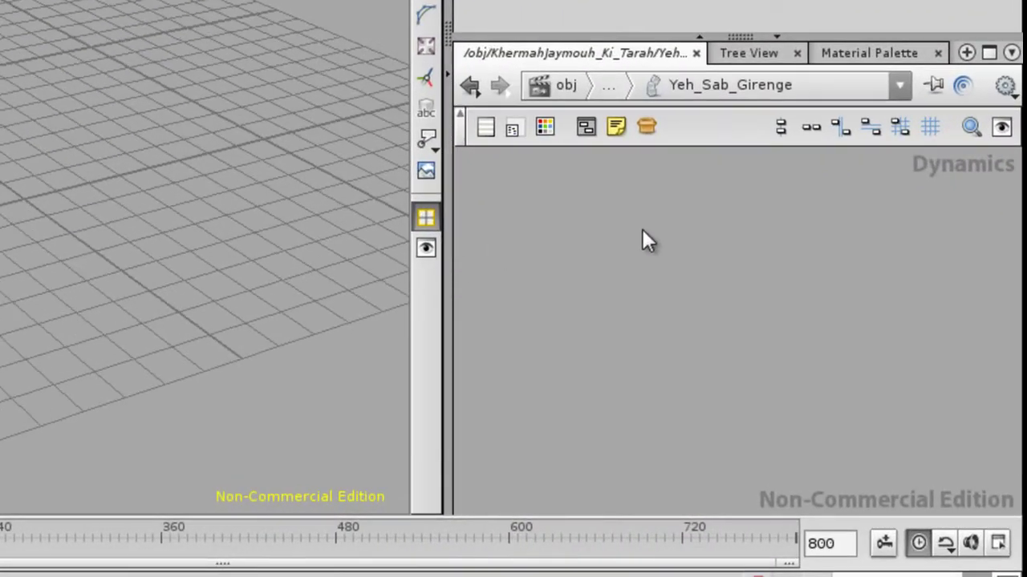
key(Tab)
text(rb)
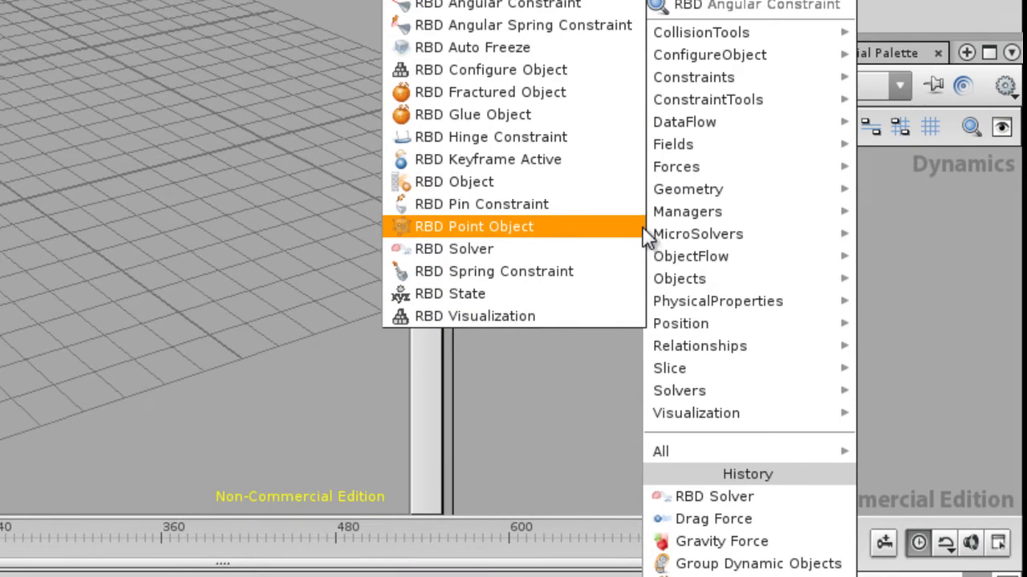
click(530, 92)
click(655, 241)
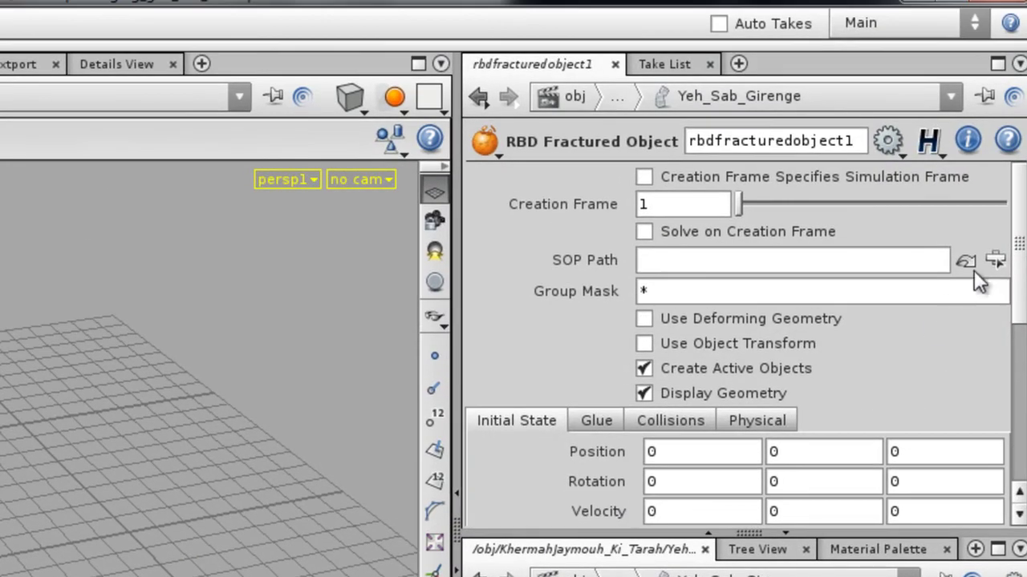
- Set the SOP Path of rbdfracturedobject1 to the RBD_Tut_Gaya null in KhermahJaymouh_Ki_Tarah
click(967, 263)
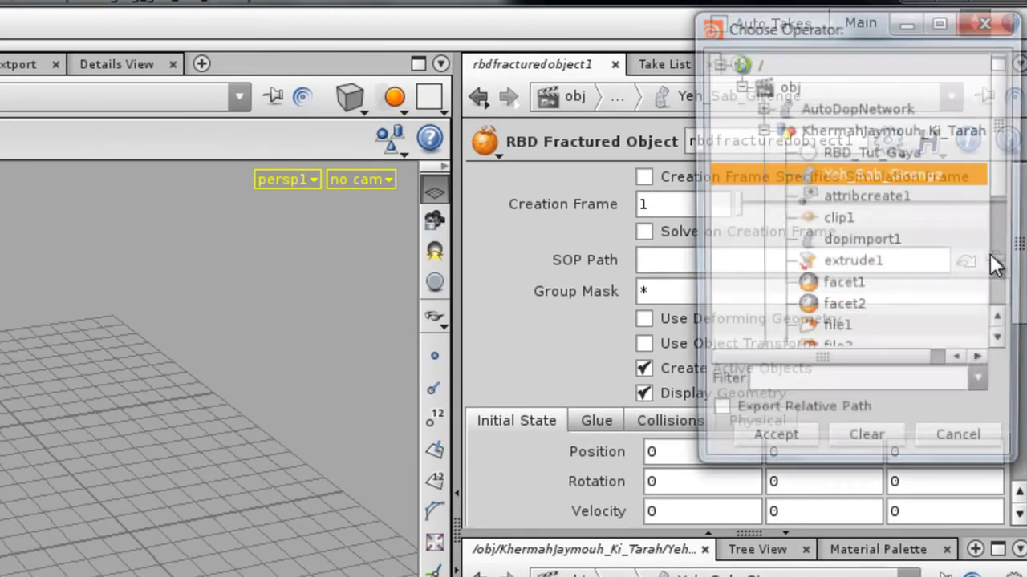
click(850, 155)
click(789, 445)
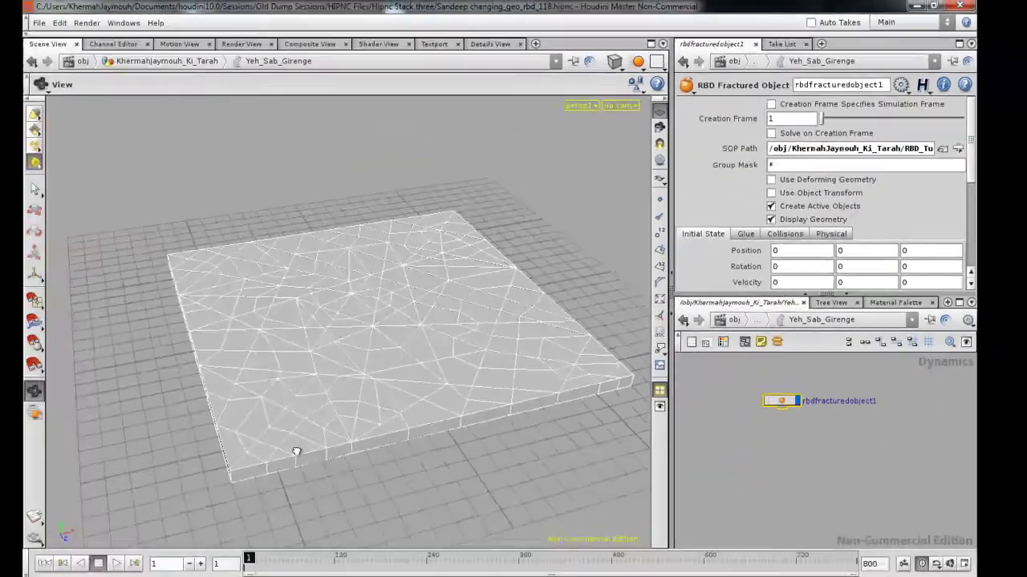
drag(296, 451, 460, 415)
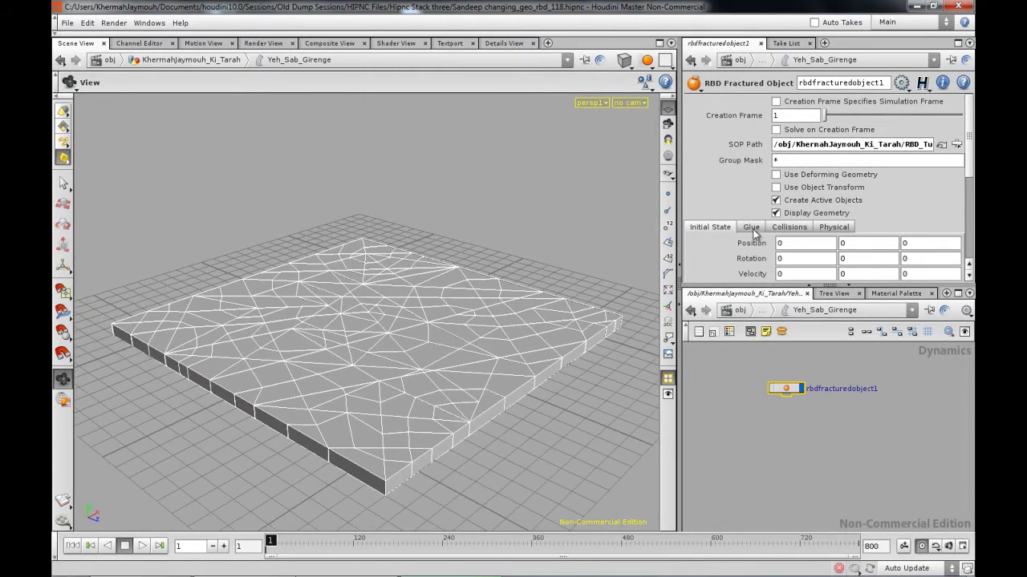
- Set the Glue Strength of rbdfracturedobject1 to 0
scroll(766, 259, down, 2)
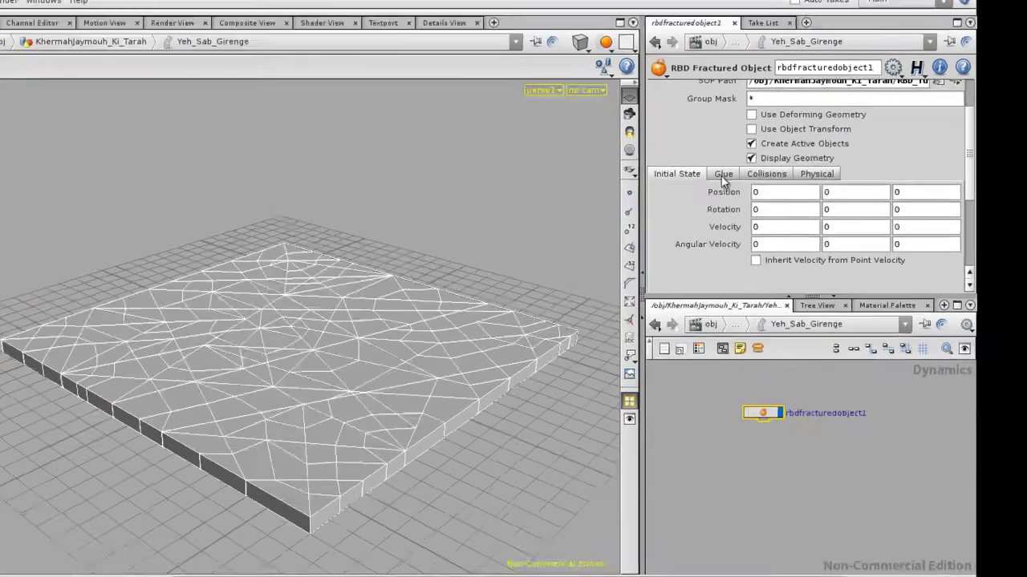
click(753, 178)
drag(511, 231, 418, 232)
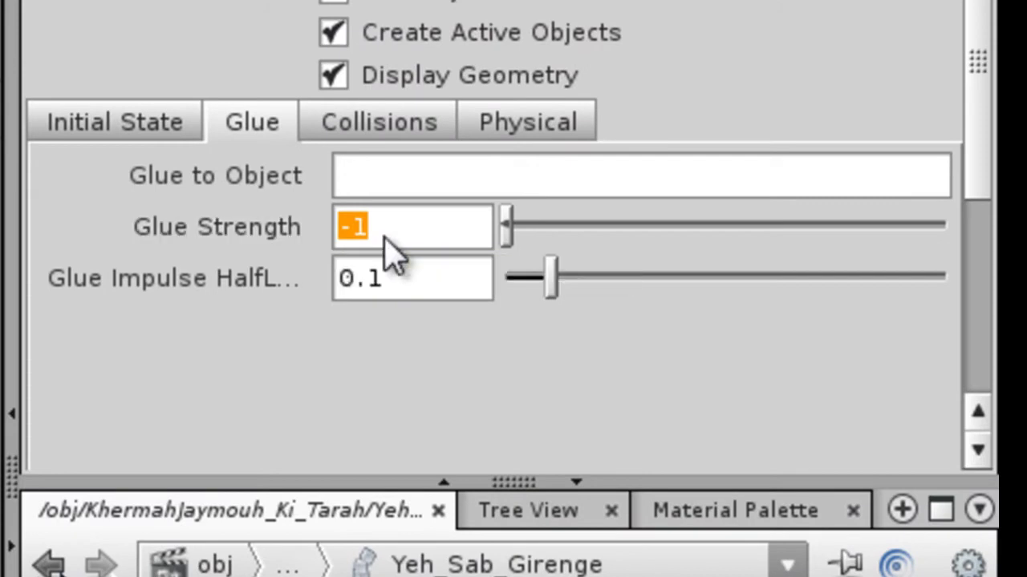
text(0)
key(Return)
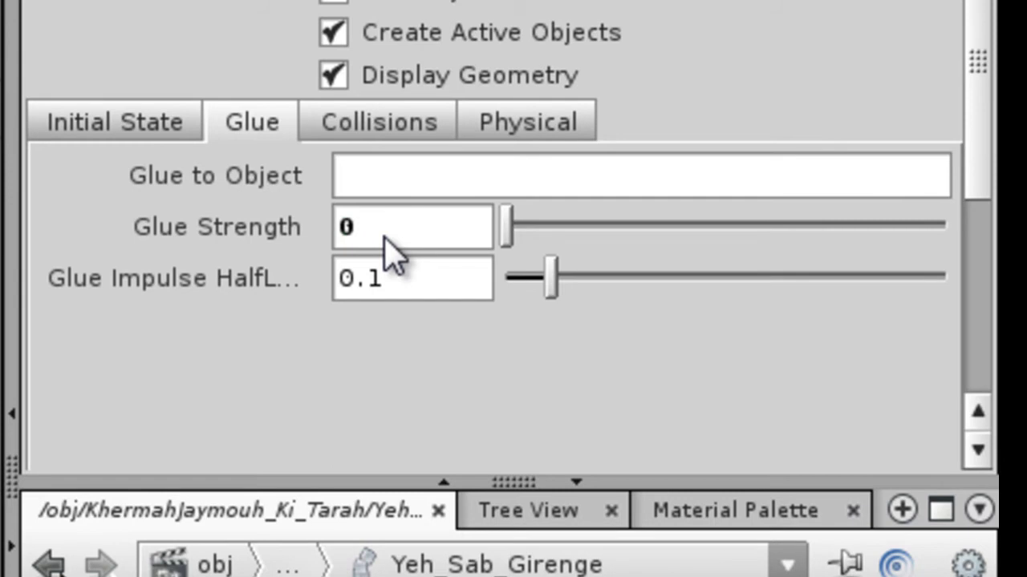
- Set the Glue Impulse Halflife of rbdfracturedobject1 to 0.001
click(374, 281)
text(0)
key(Return)
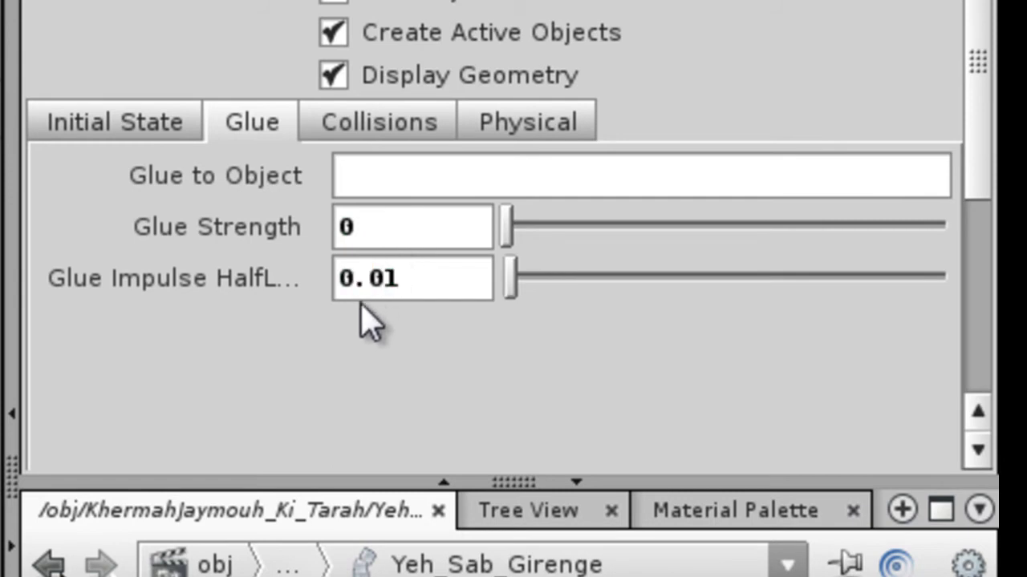
click(389, 289)
text(0)
key(Return)
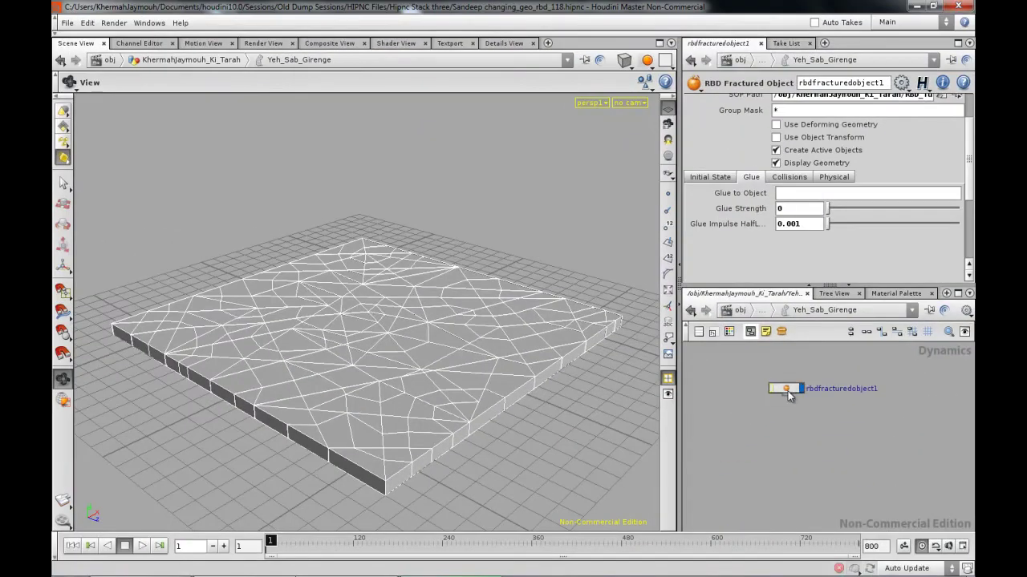
- Open the help for rbdfracturedobject1 and examine the OBJID entry among its local variables
drag(323, 410, 271, 373)
drag(382, 345, 413, 365)
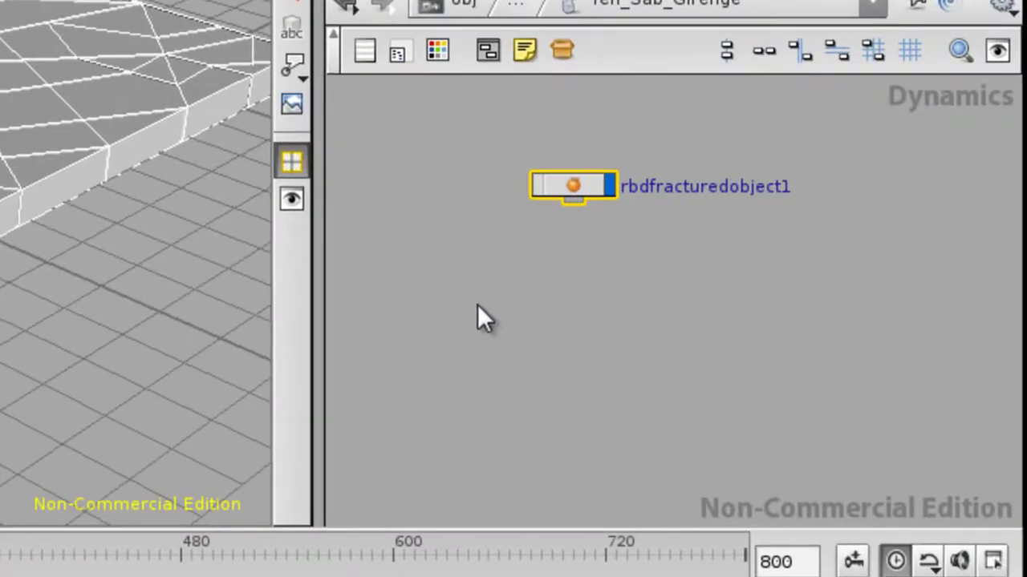
right_click(579, 186)
click(665, 512)
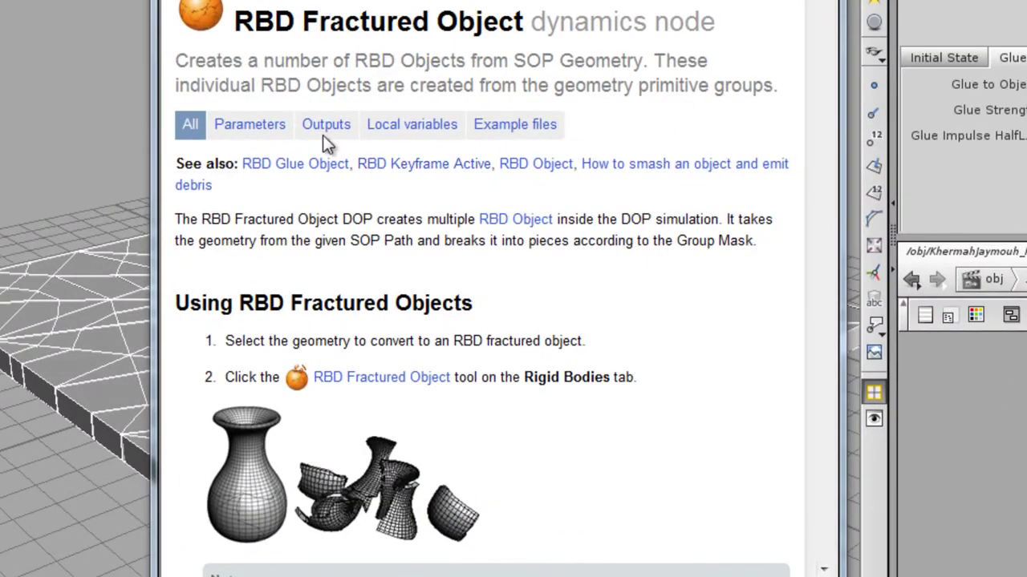
click(257, 130)
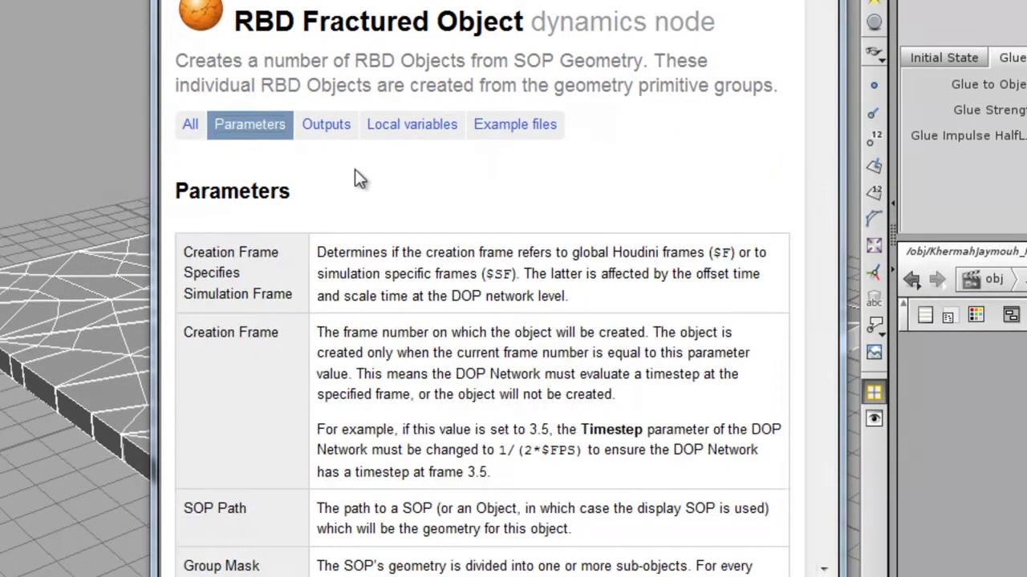
click(411, 125)
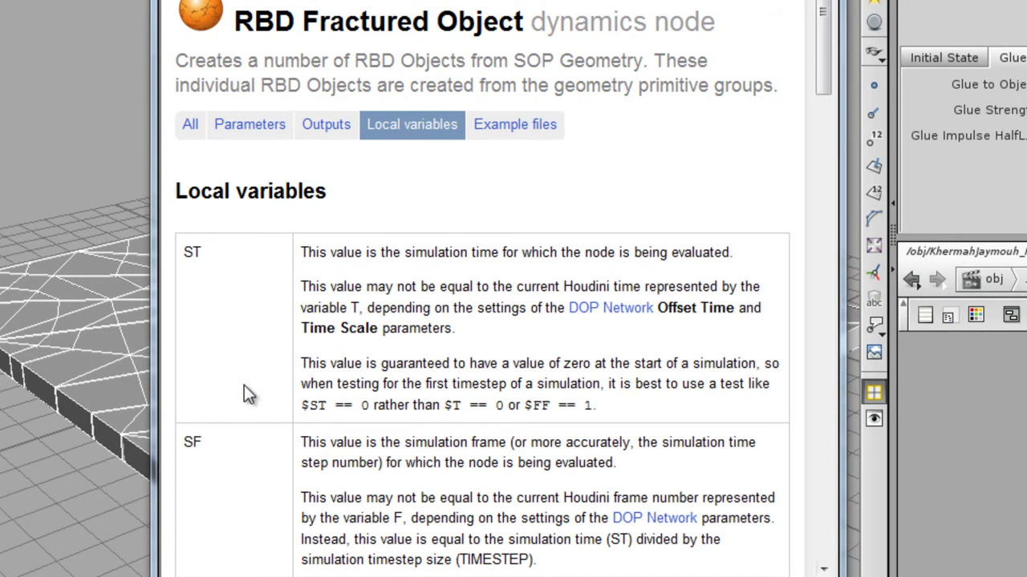
scroll(260, 382, down, 5)
scroll(260, 377, down, 5)
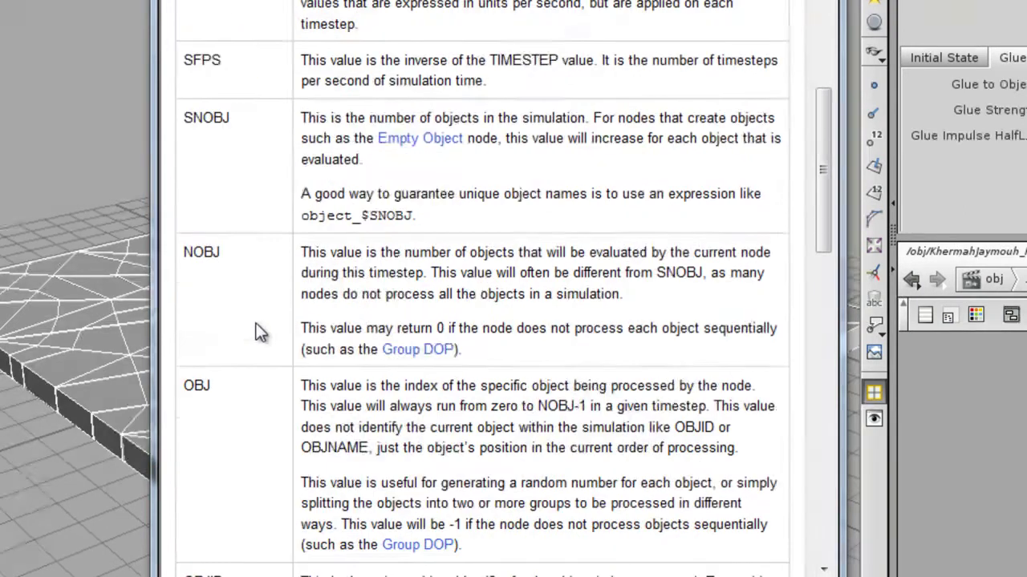
scroll(228, 329, down, 2)
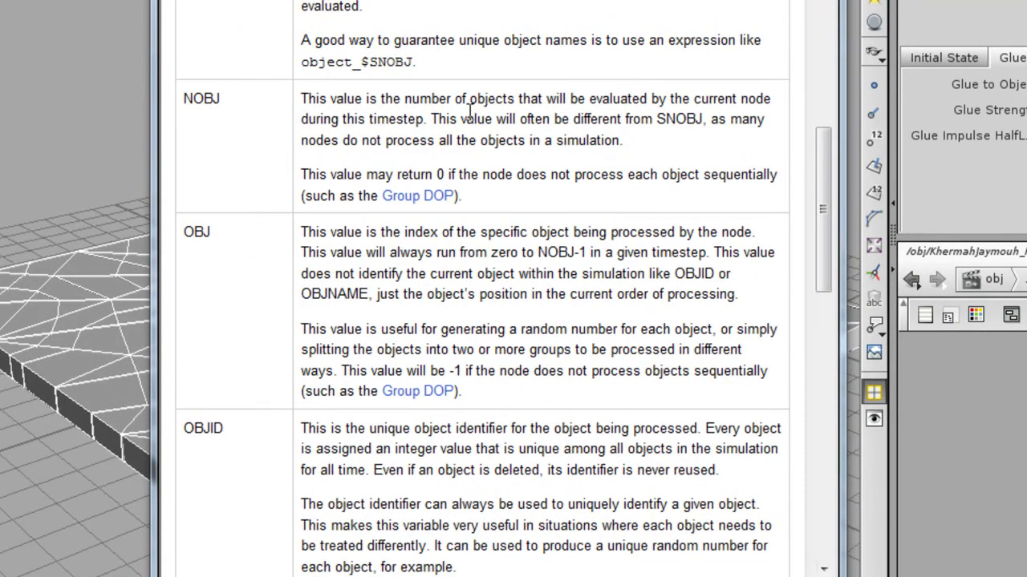
scroll(277, 353, down, 3)
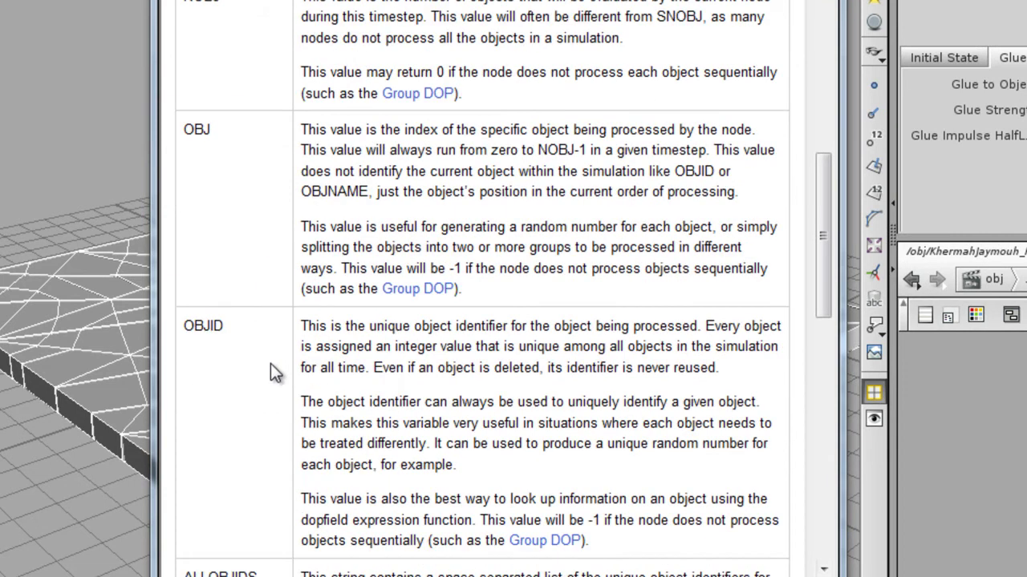
double_click(218, 330)
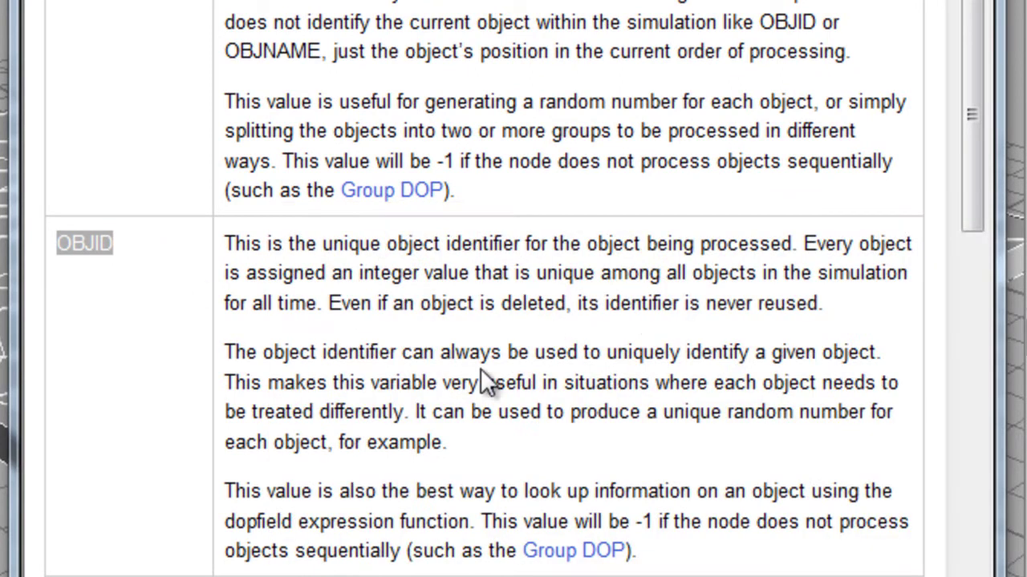
click(381, 349)
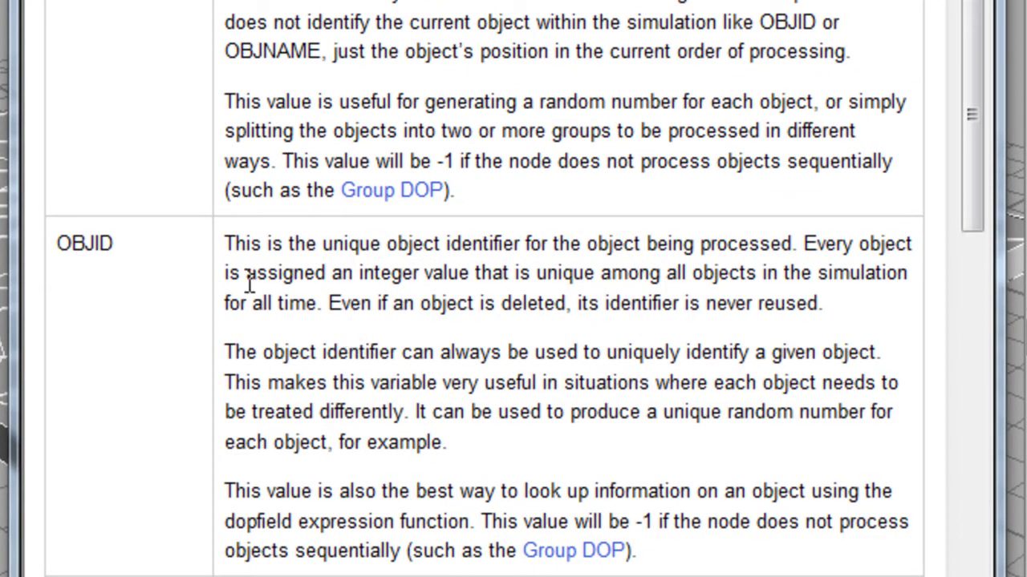
scroll(264, 322, down, 3)
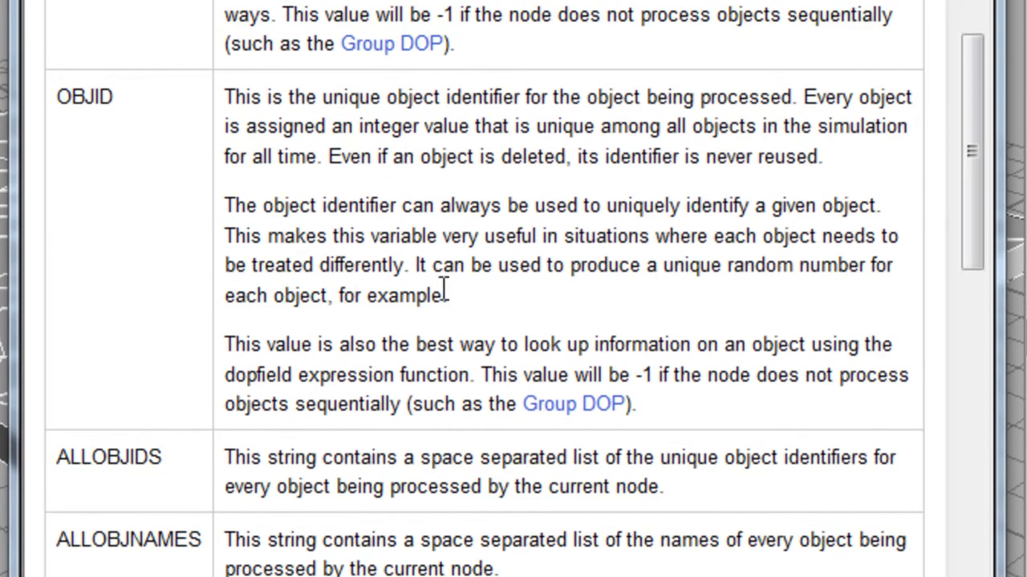
drag(446, 295, 216, 214)
click(138, 160)
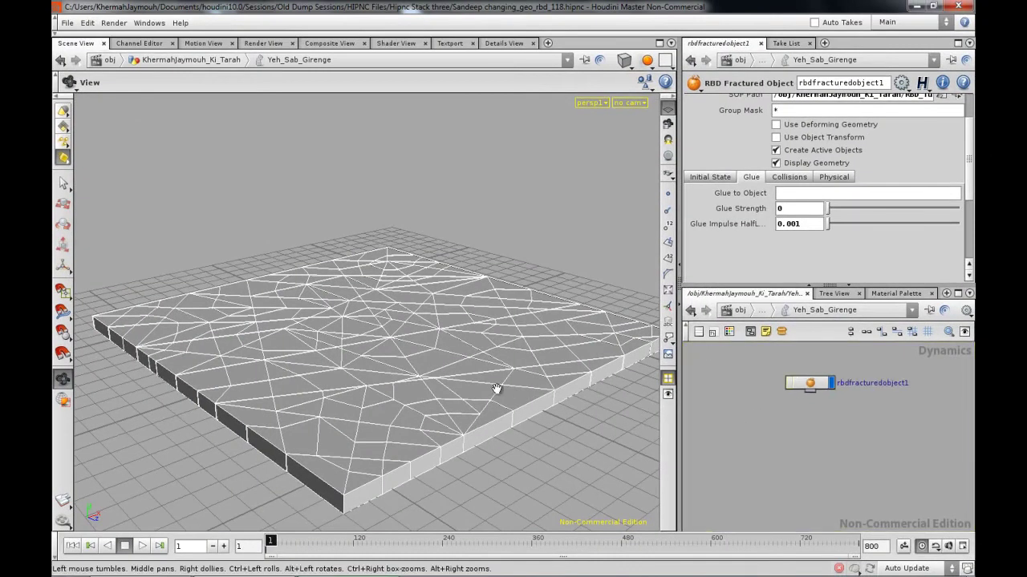
- Add a Group Dynamic Objects node connected below rbdfracturedobject1
drag(292, 409, 540, 327)
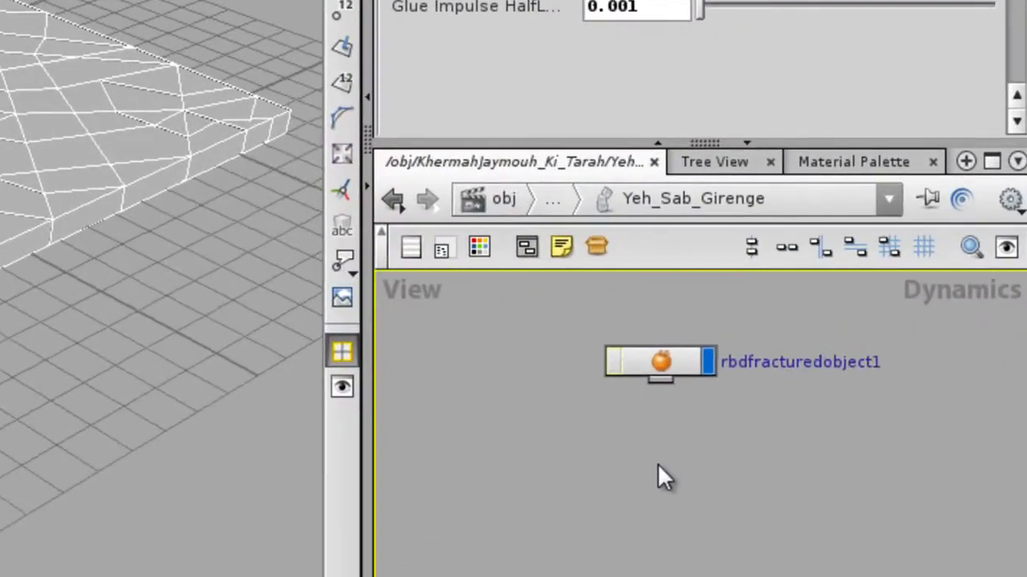
middle_drag(799, 428, 759, 407)
middle_drag(602, 448, 625, 481)
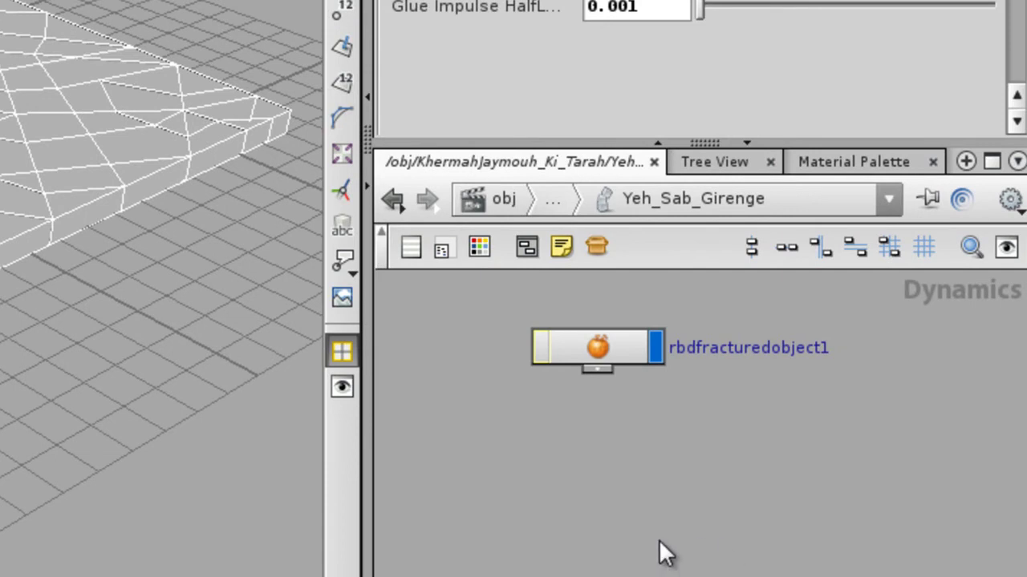
middle_drag(573, 474, 615, 396)
key(Tab)
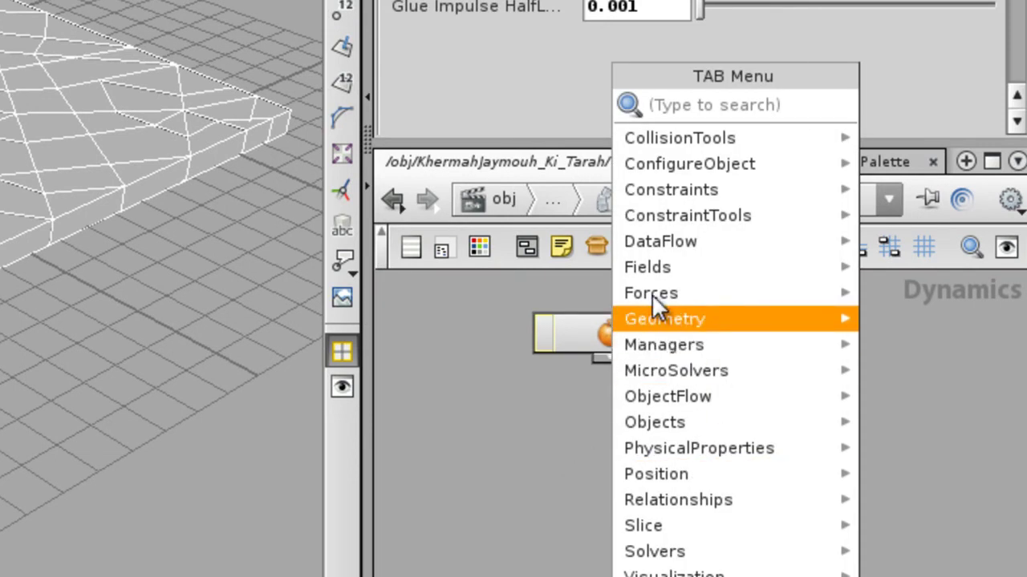
text(gr)
click(488, 155)
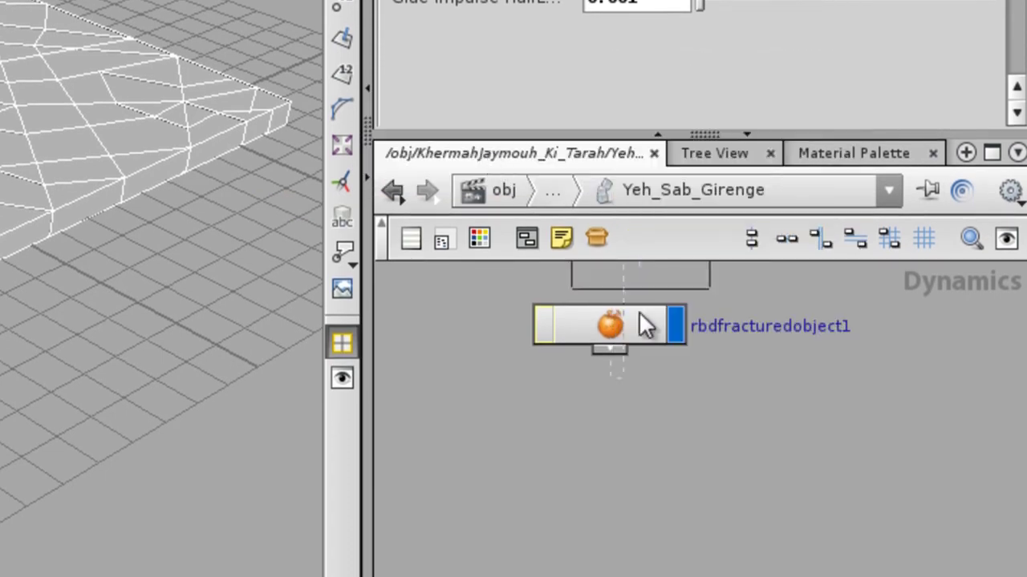
click(650, 446)
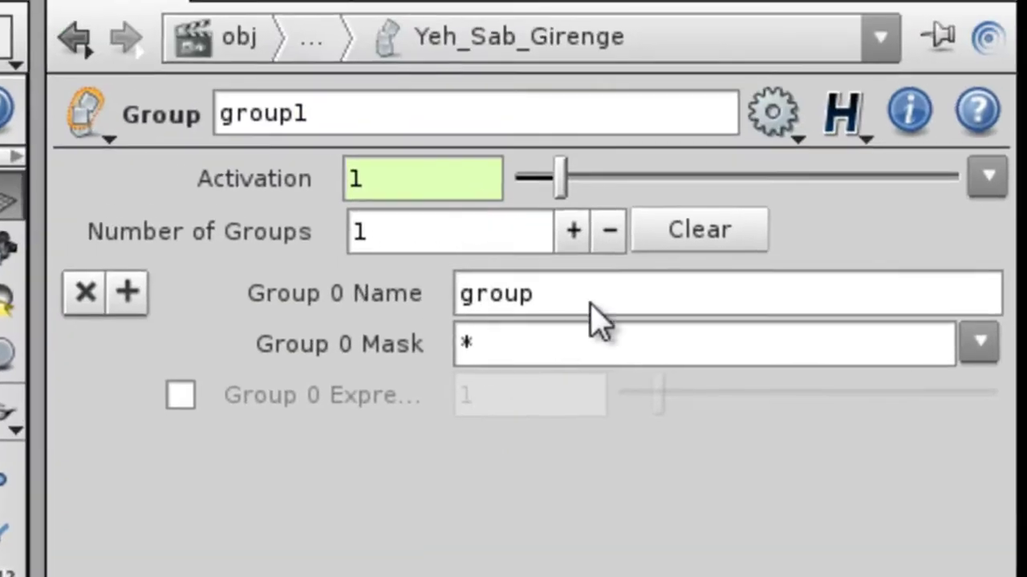
- Set the Group 0 Name of the group1 node to falling
drag(590, 302, 299, 342)
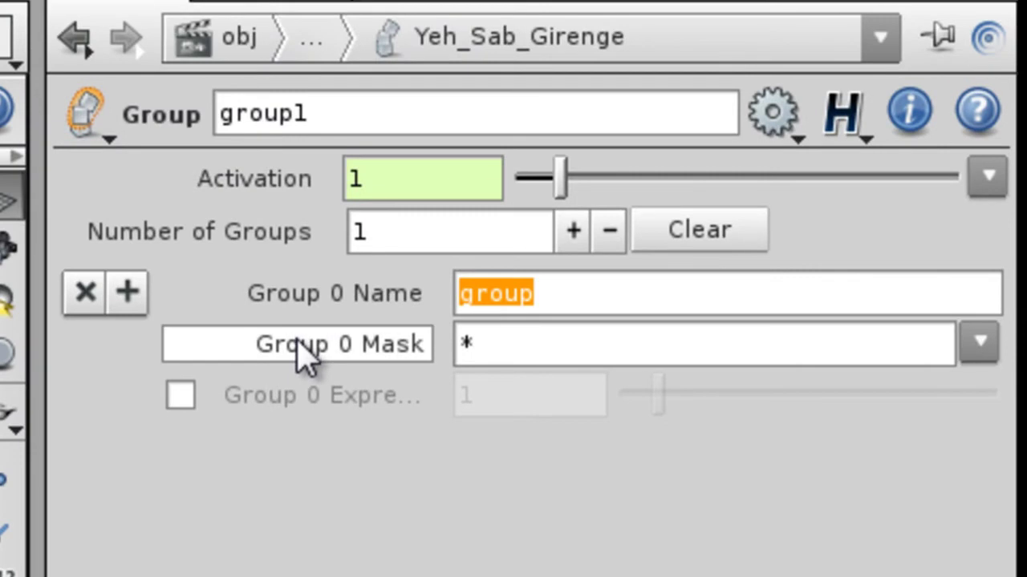
text(fallen)
key(BackSpace)
key(BackSpace)
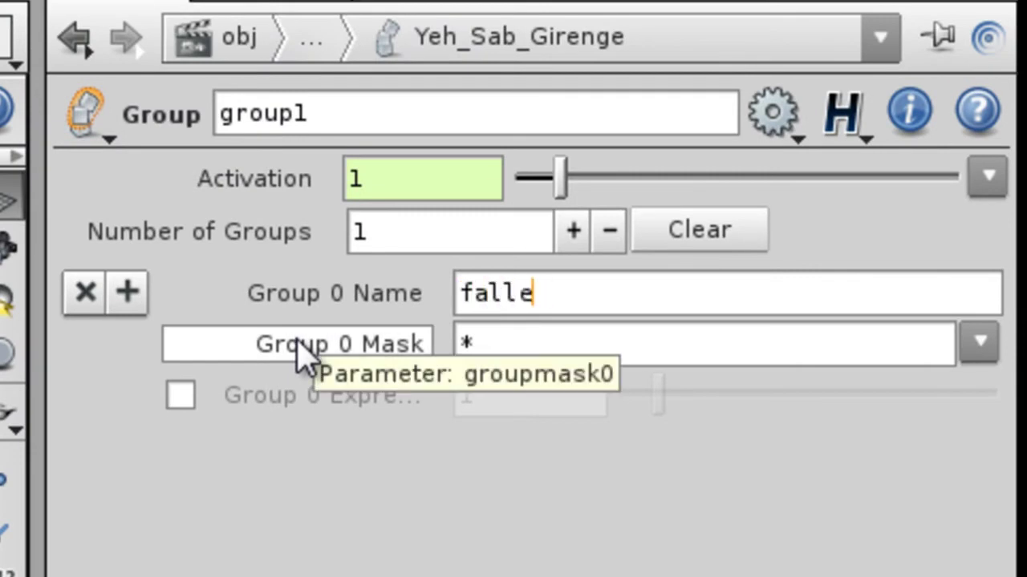
text(ing)
key(Return)
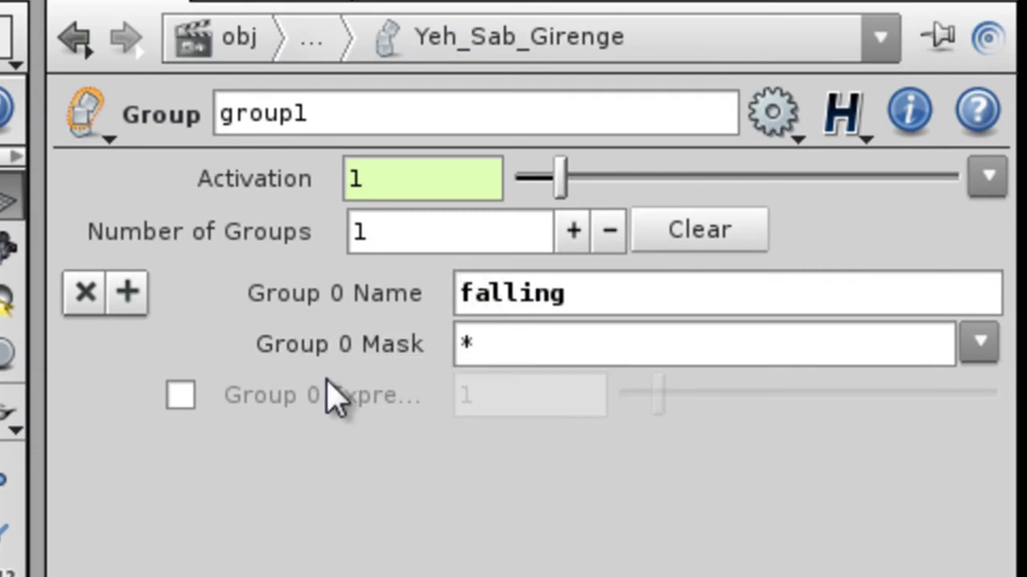
- Enable the Group 0 Expression of group1, set it to $OBJID <= 12, and check the node's info
click(181, 397)
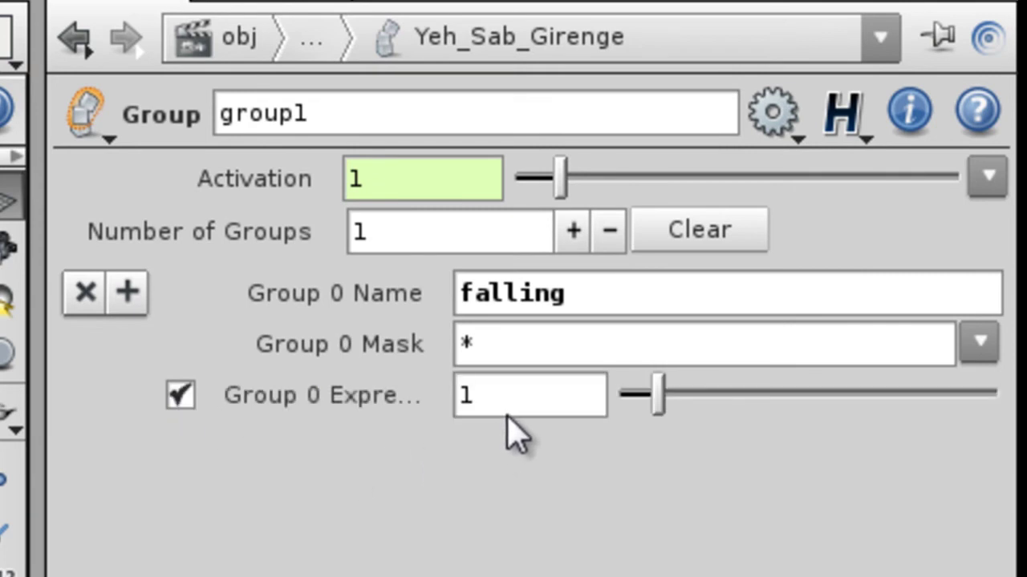
double_click(506, 413)
text($)
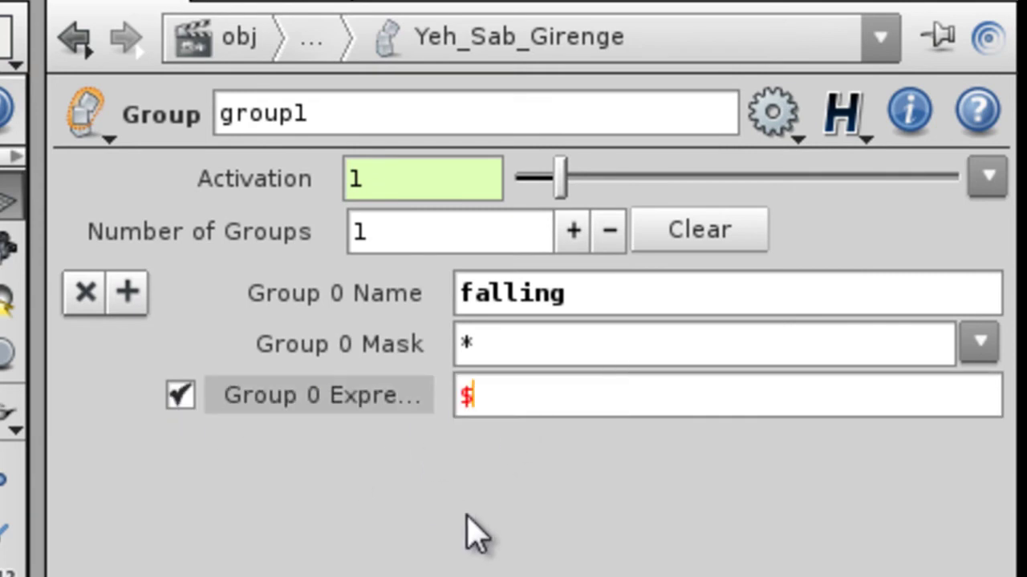
text(OBJID)
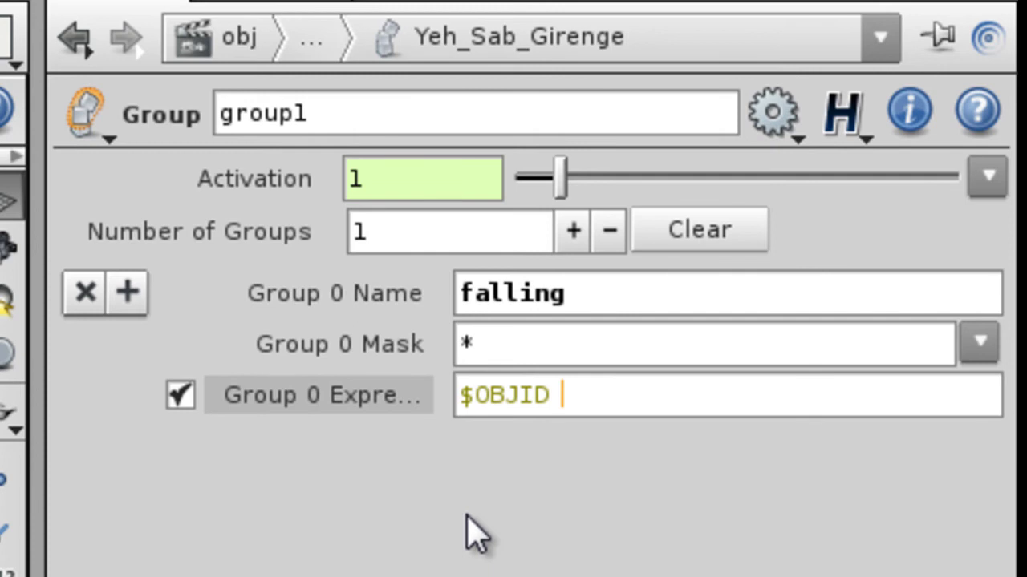
text(<= 12)
key(Return)
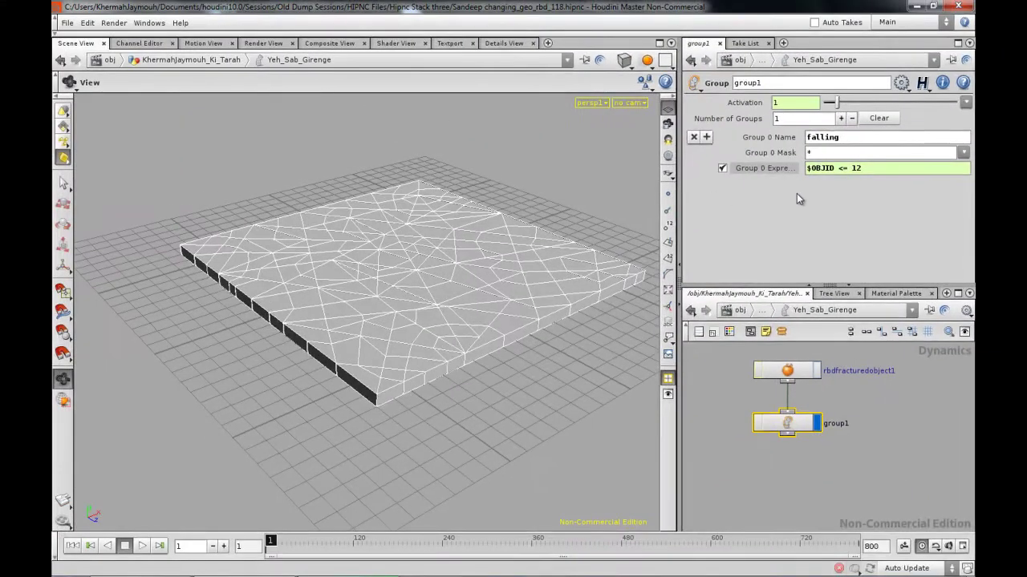
middle_click(789, 429)
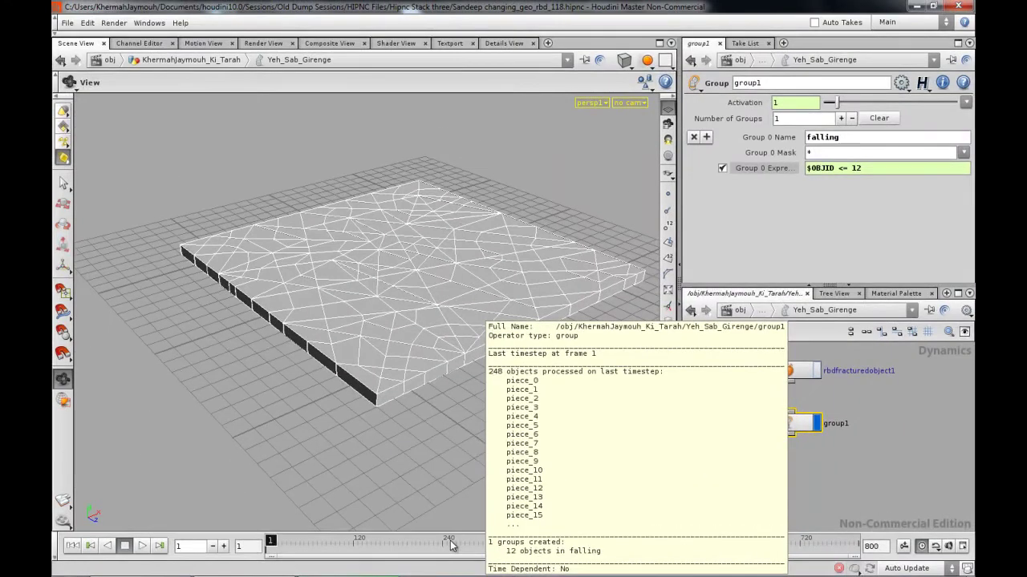
click(743, 460)
- Add a Gravity Force node connected below group1
middle_drag(777, 471, 789, 424)
key(Tab)
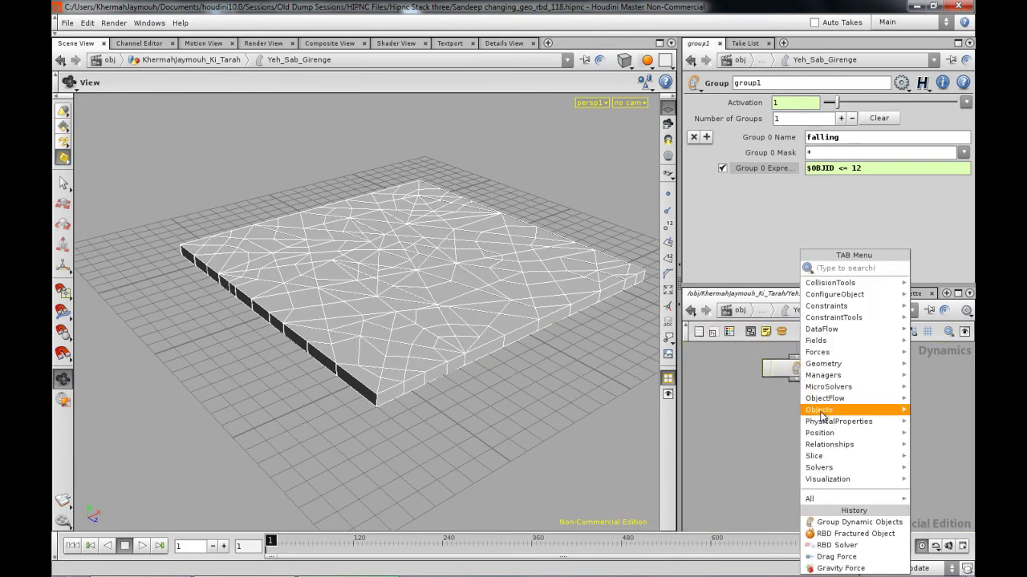
text(gr)
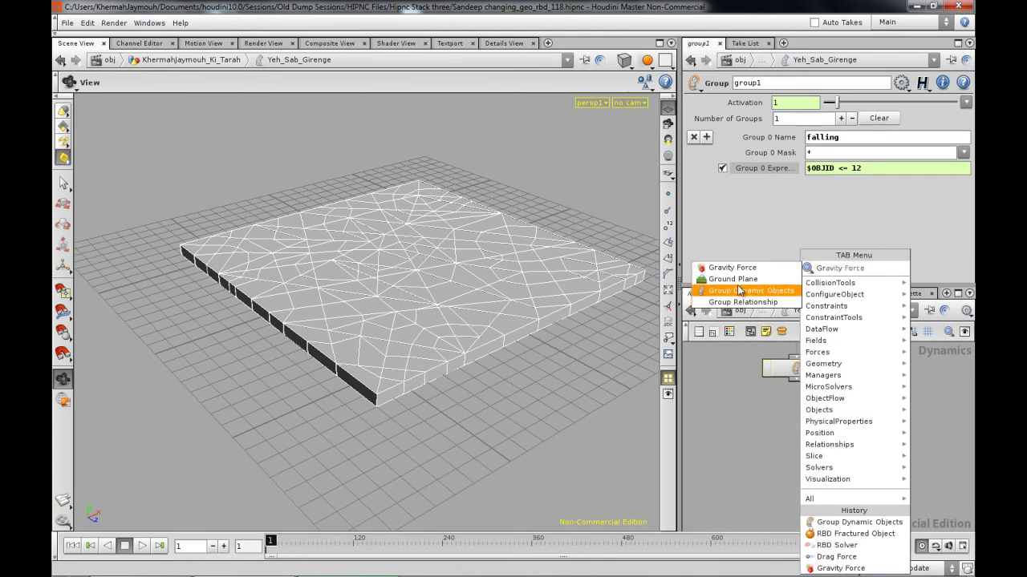
click(731, 267)
click(814, 416)
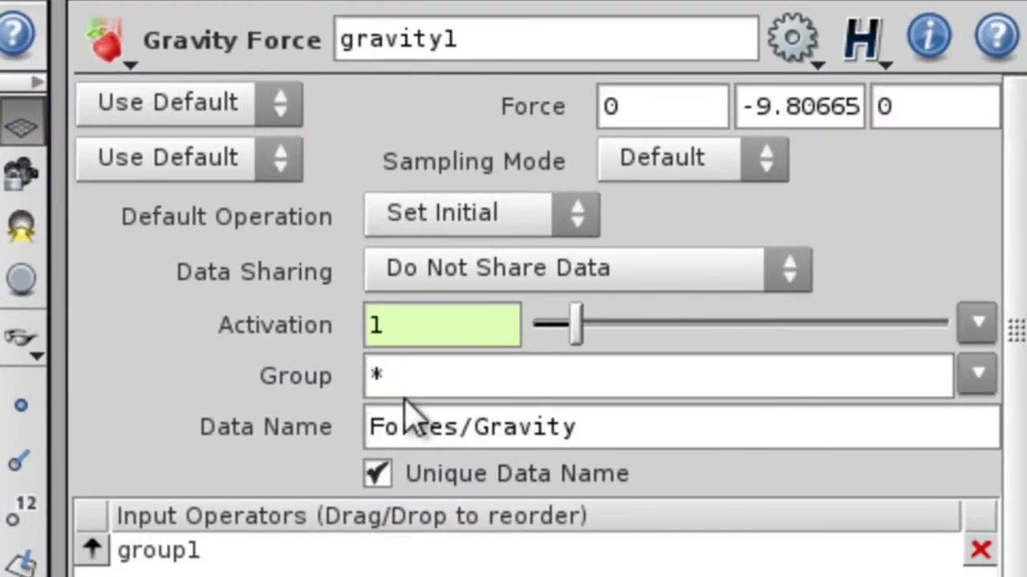
- Restrict the Group of gravity1 to falling only, removing the * wildcard
click(984, 385)
click(946, 455)
double_click(371, 393)
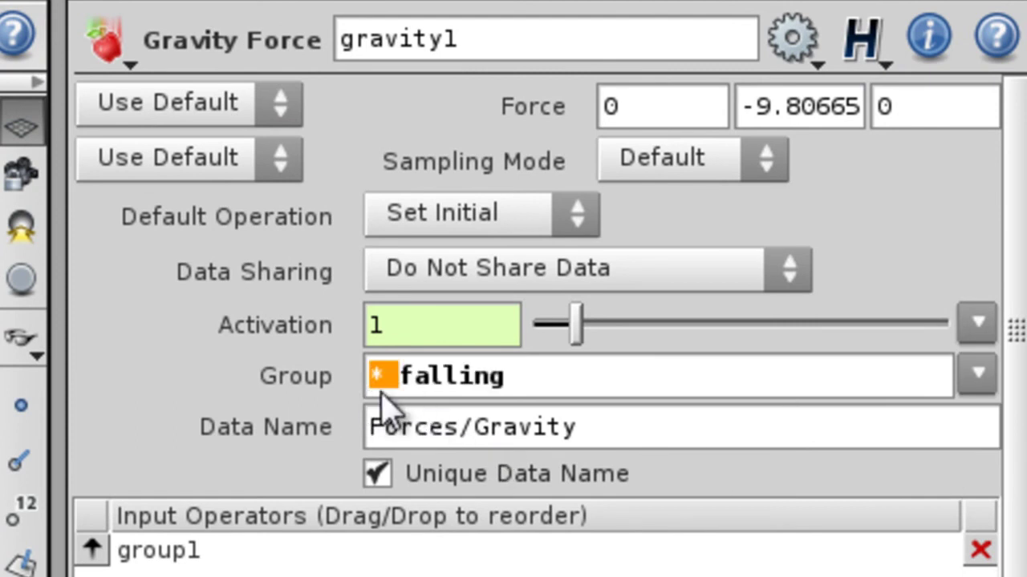
key(BackSpace)
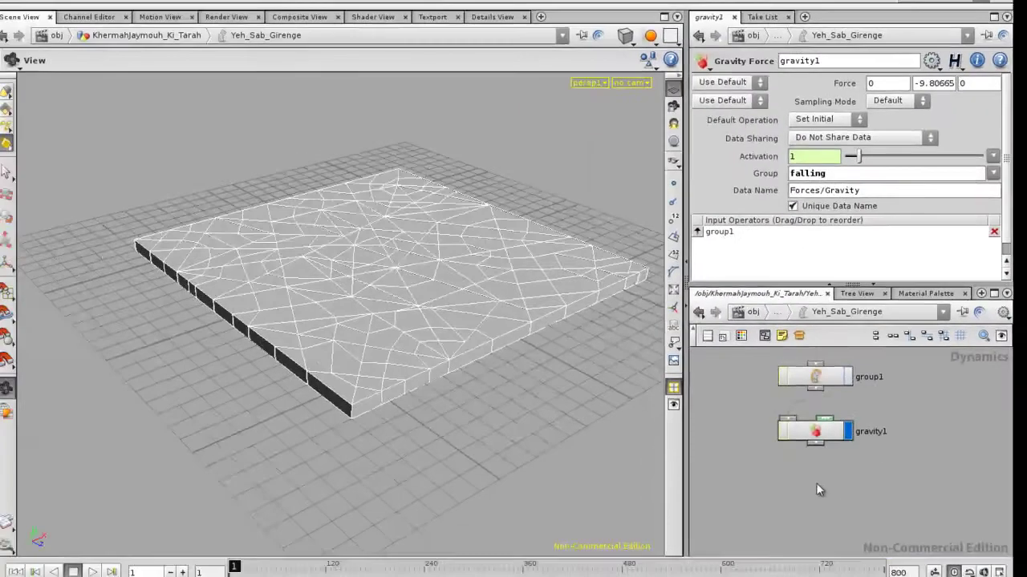
- Add a Drag Force node connected below gravity1
scroll(818, 486, down, 2)
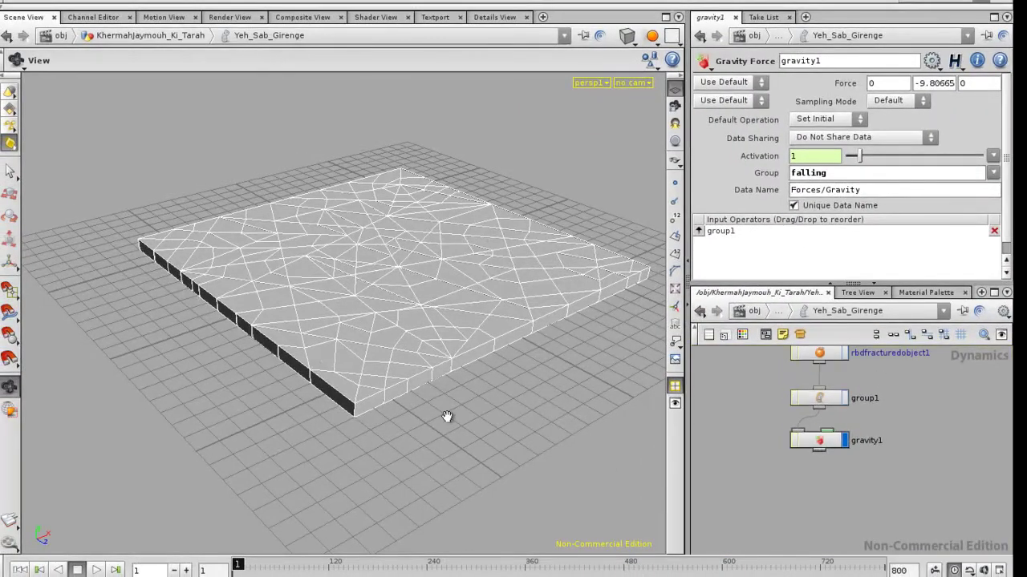
middle_drag(785, 434, 781, 461)
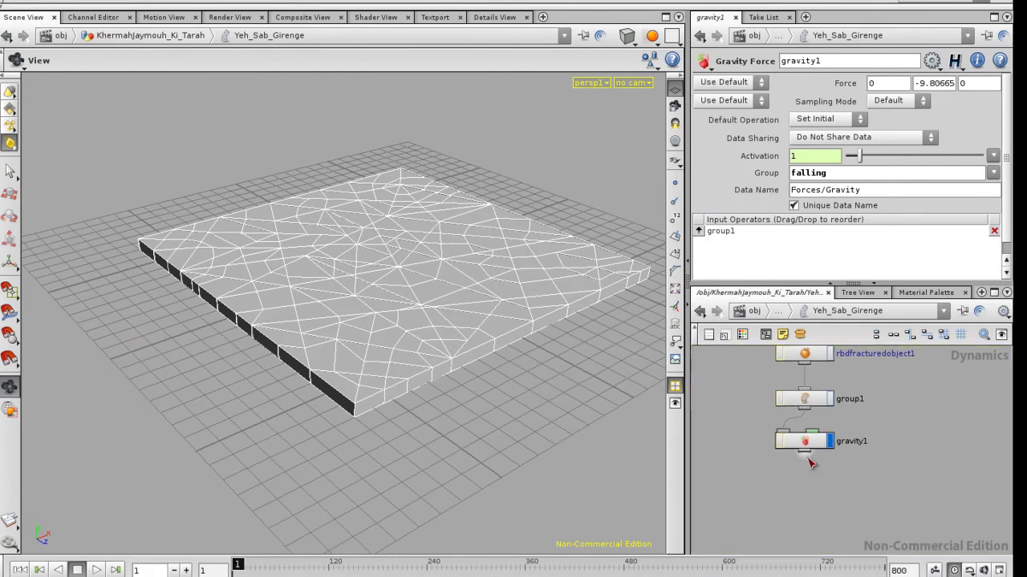
key(Tab)
text(drag)
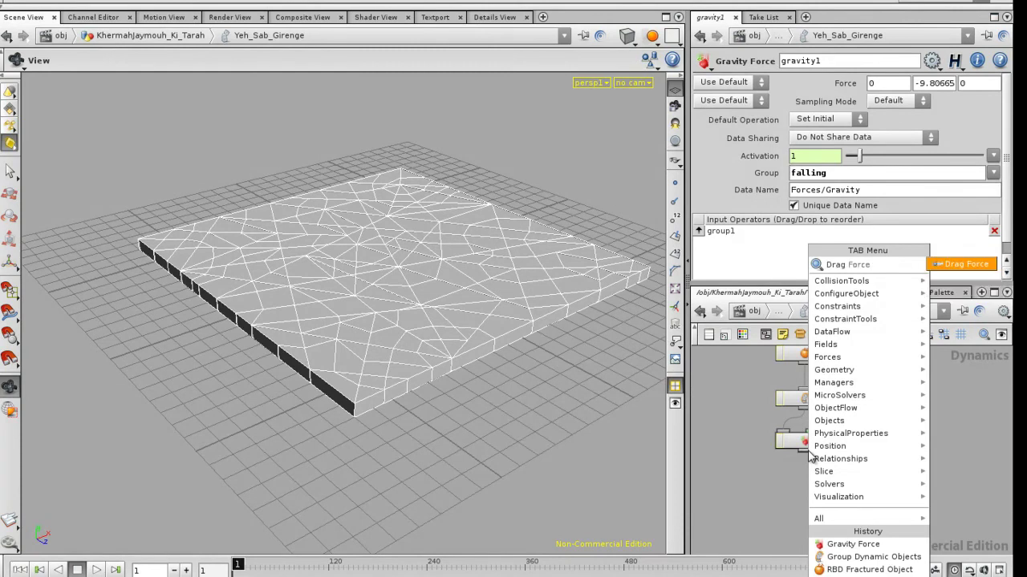
click(959, 265)
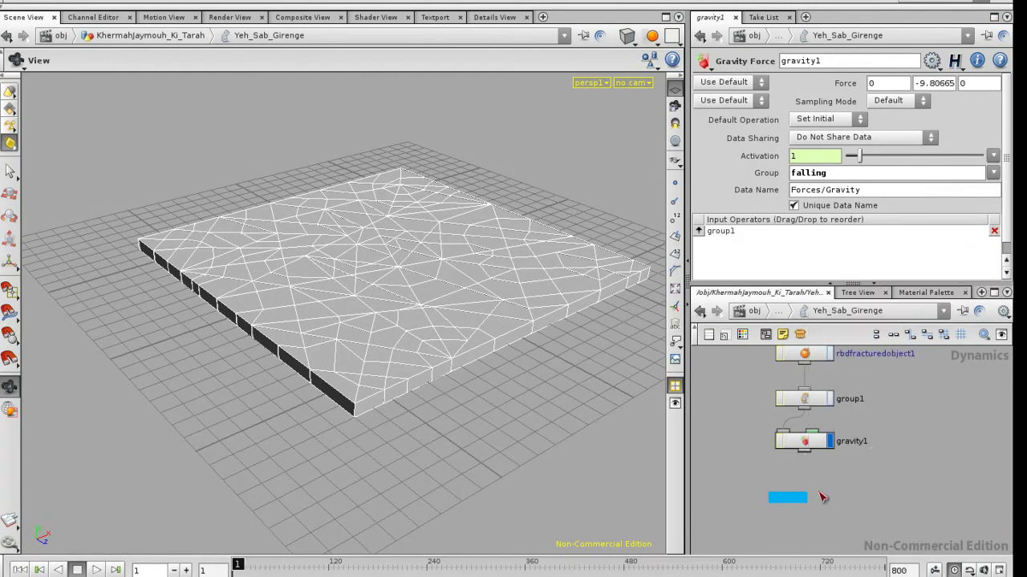
click(820, 494)
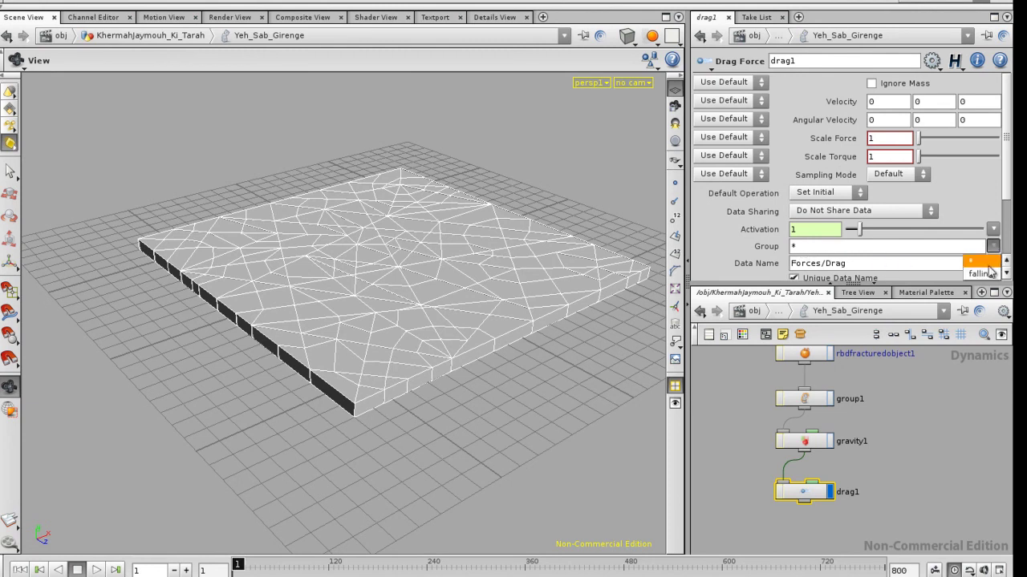
- Restrict the Group of drag1 to falling only, removing the * wildcard
drag(802, 252, 788, 254)
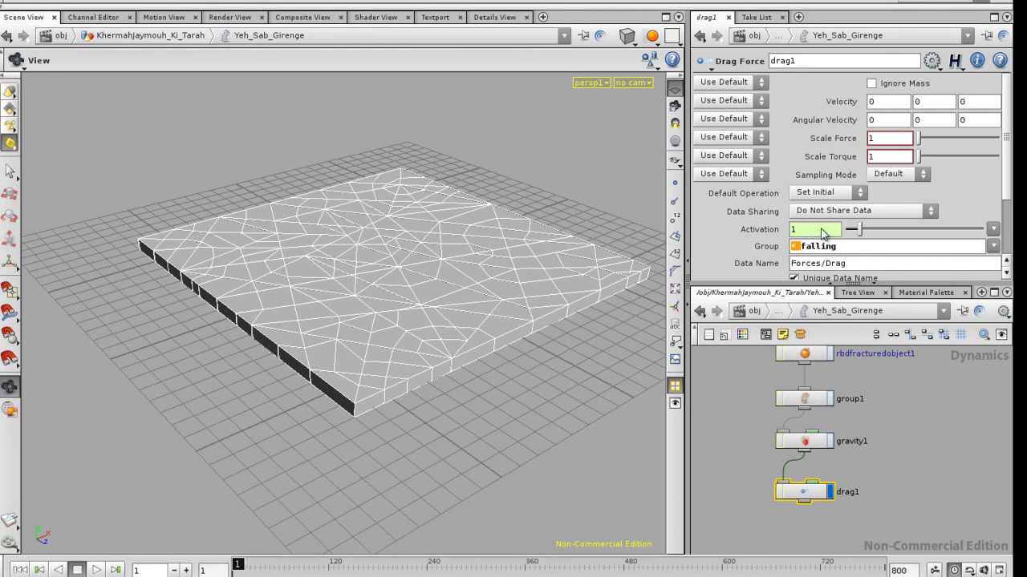
key(BackSpace)
mouse_move(1008, 190)
mouse_down()
mouse_move(1010, 241)
mouse_move(1012, 186)
mouse_up()
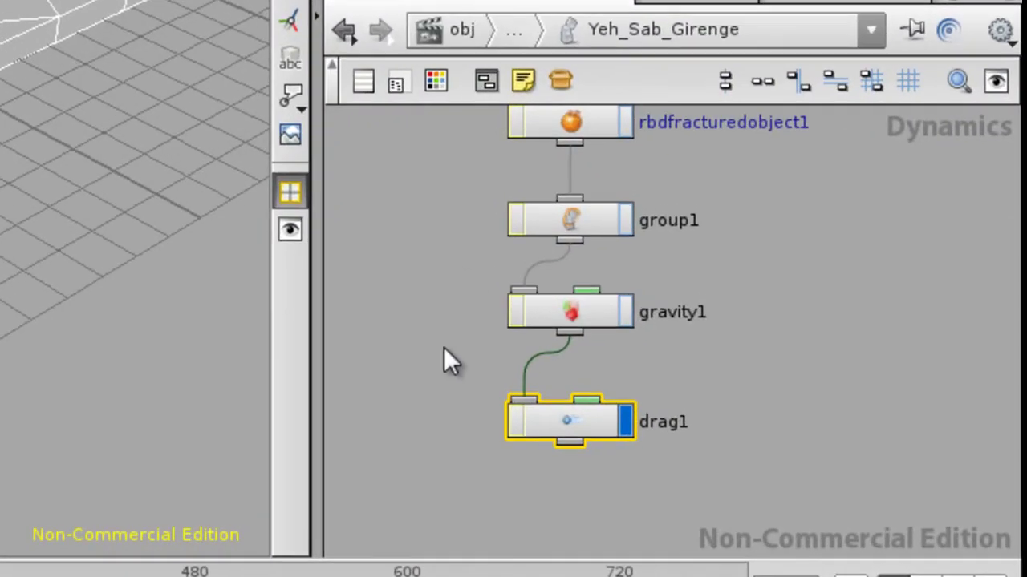
- Add an RBD Solver node connected below drag1 and align it vertically with the chain
click(427, 397)
middle_drag(427, 397, 451, 307)
right_click(599, 353)
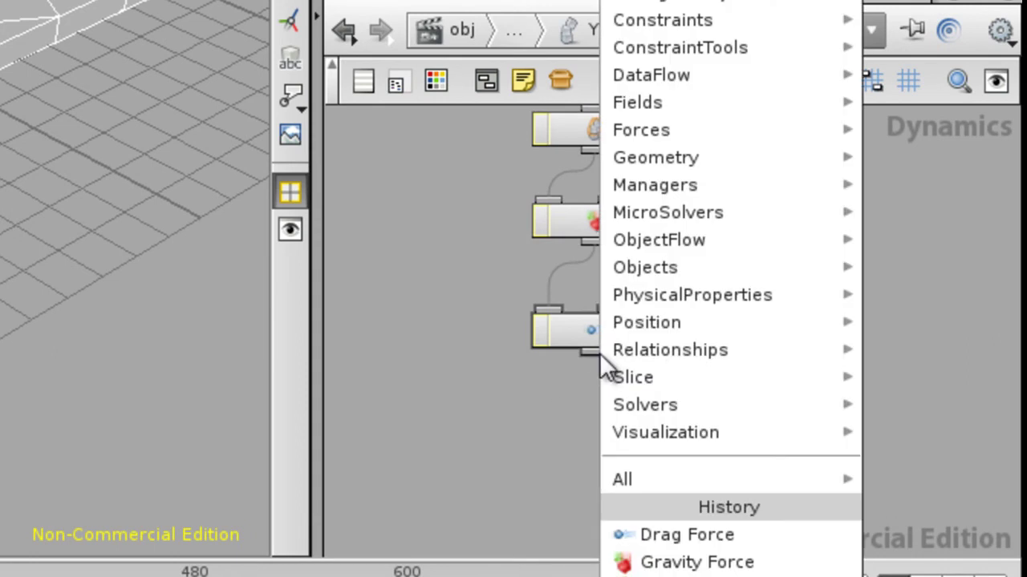
mouse_move(666, 404)
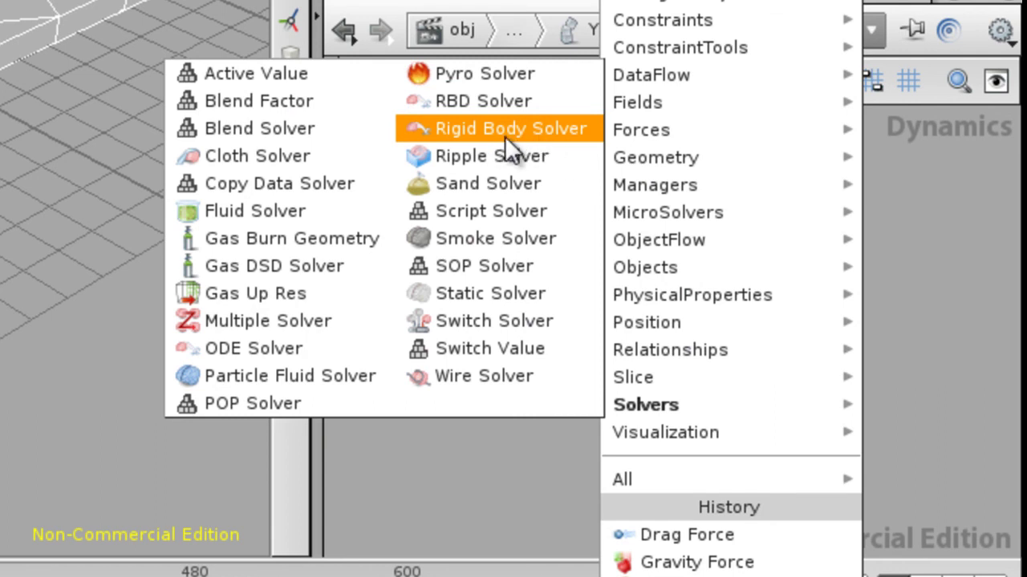
click(482, 101)
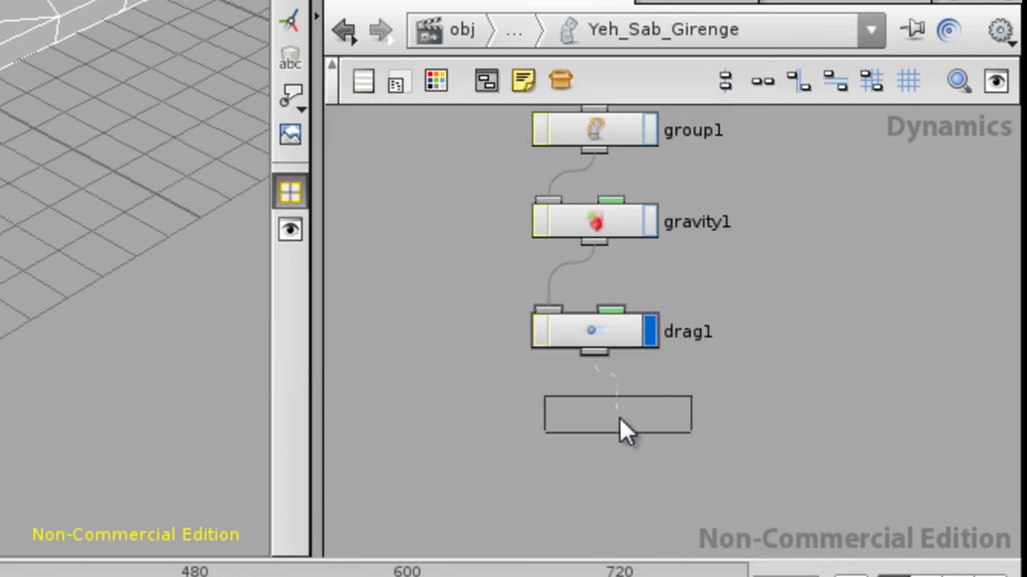
click(592, 421)
click(639, 415)
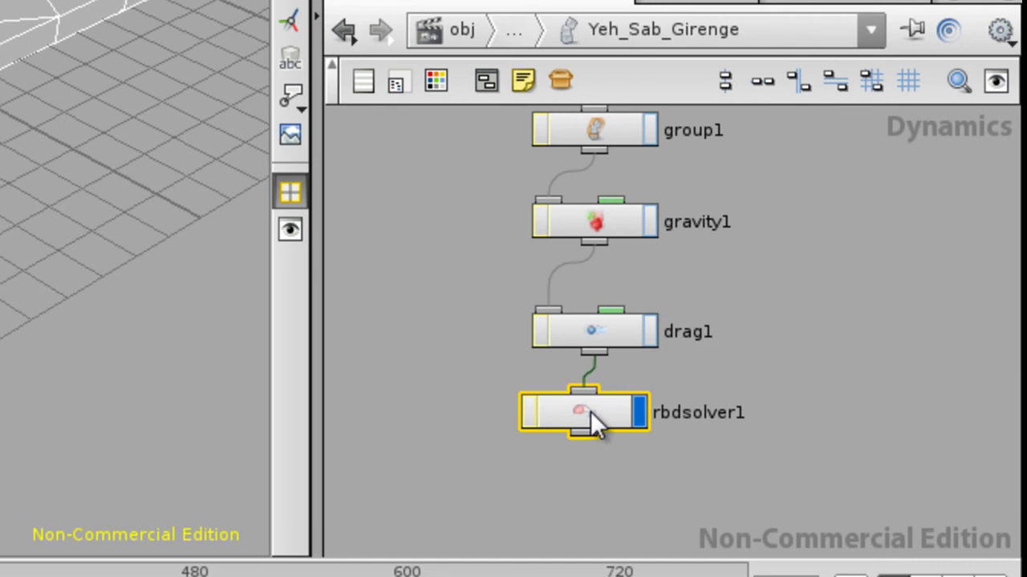
drag(592, 411, 606, 420)
click(469, 362)
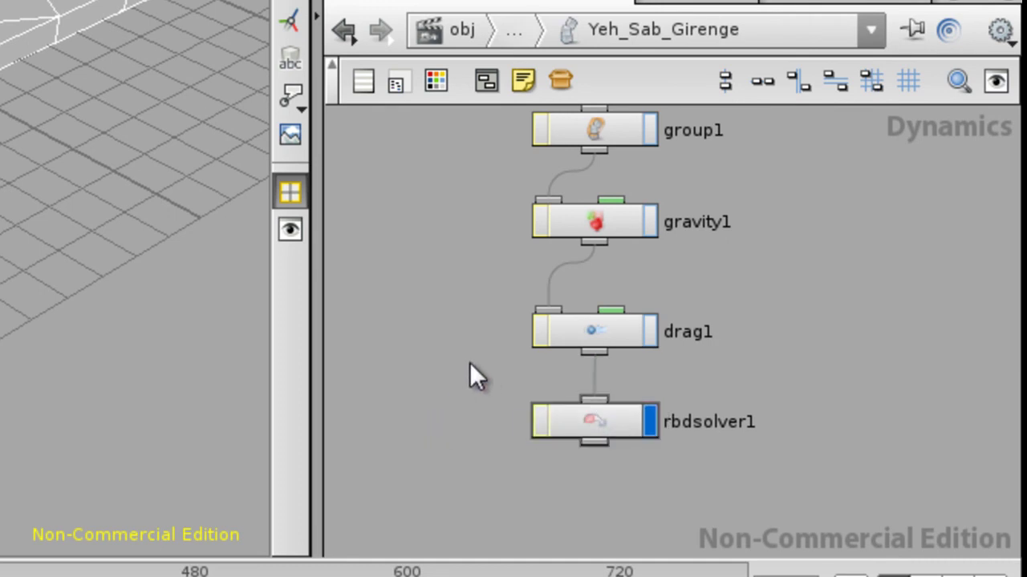
- Play the simulation from frame 1 to test the forces on the falling group
drag(534, 335, 525, 408)
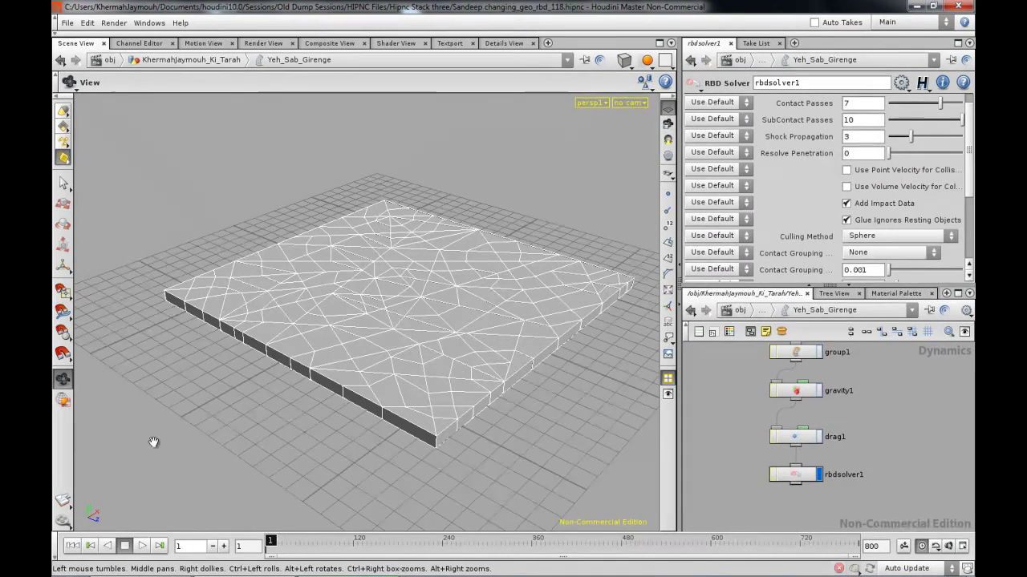
click(142, 546)
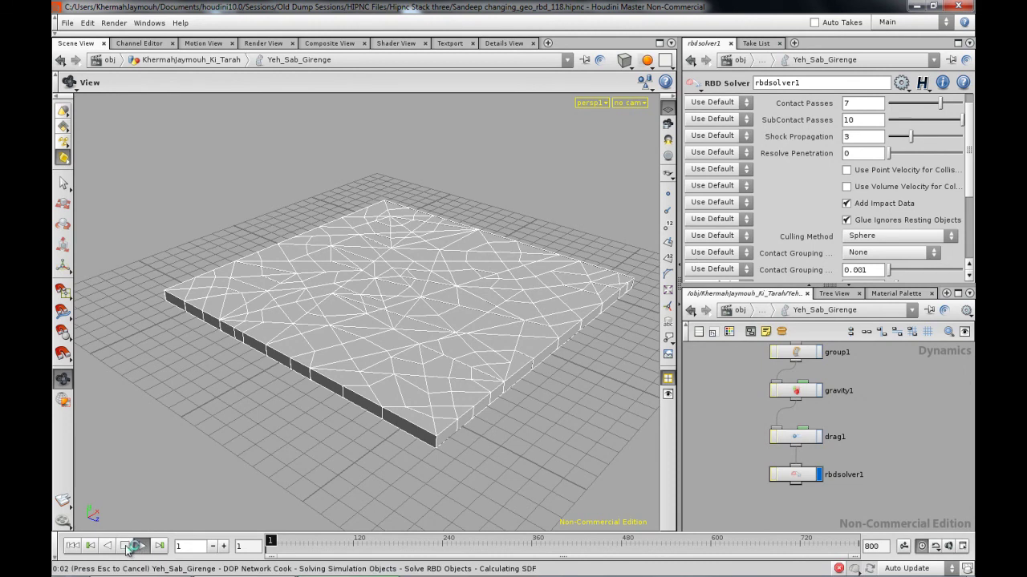